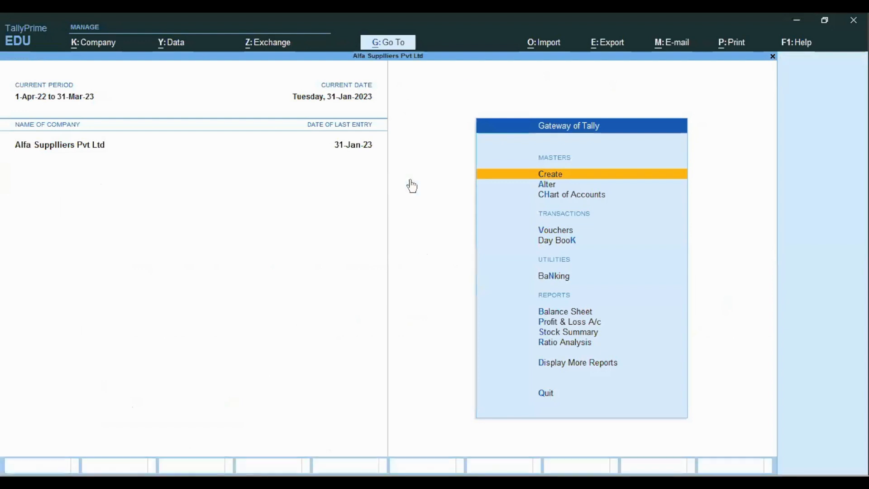
Start a new ledger and enter the party's name.
key("Down")
key("Return")
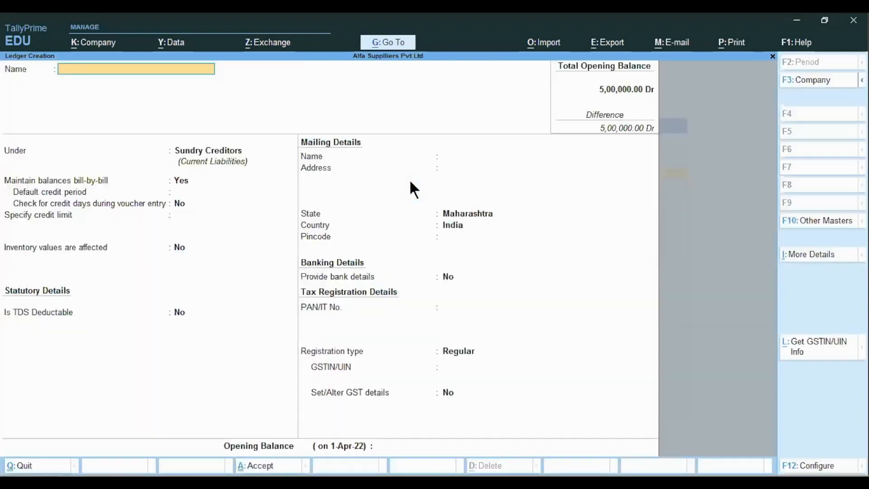
type("Mr Raj")
key("Return")
key("Return")
key("Return")
key("Return")
Make the ledger TDS deductible, deductee type Individual/HUF - Resident, deducted in the same voucher.
key("Return")
key("Return")
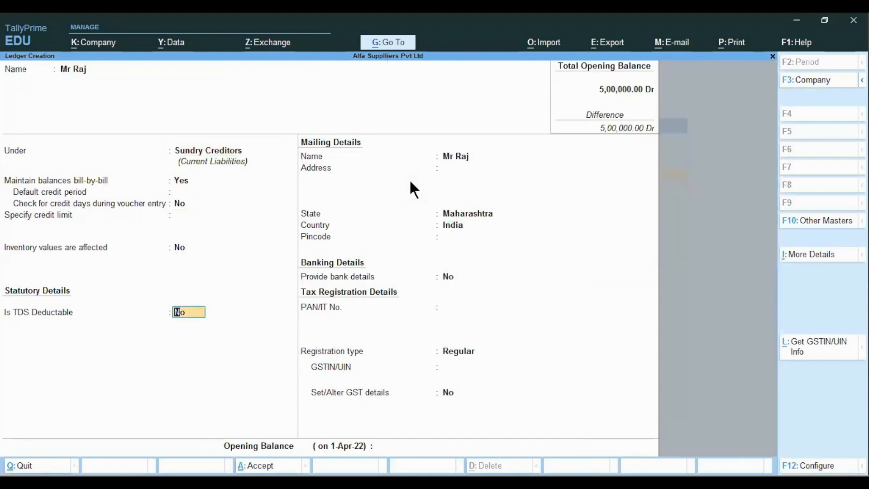
type("y")
key("Return")
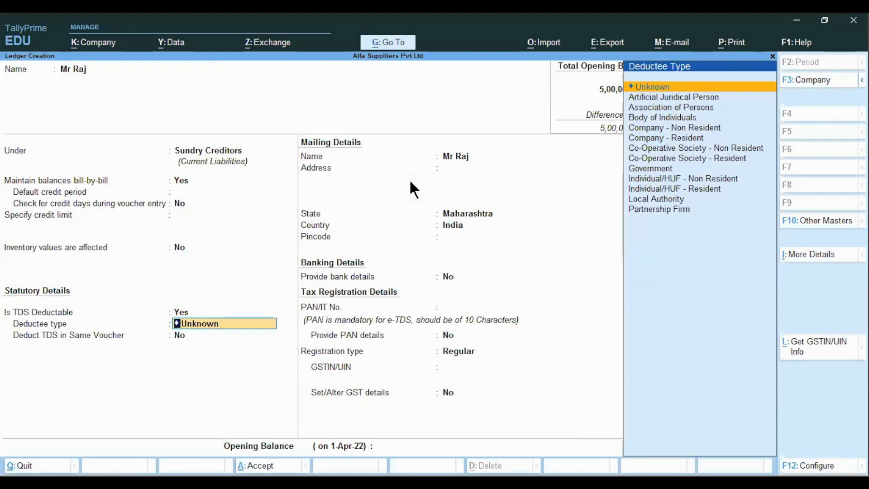
key("Right")
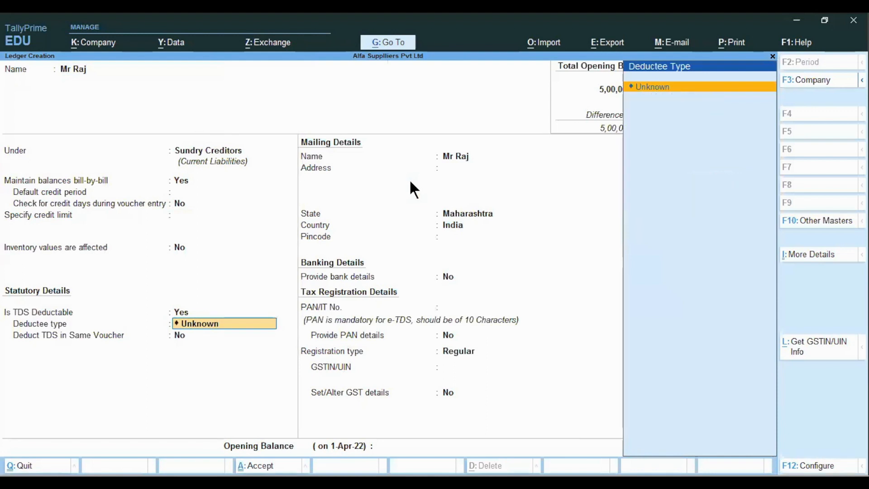
key("BackSpace")
key("BackSpace")
key("Delete")
key("Delete")
key("Delete")
key("Delete")
key("Delete")
key("Delete")
key("Delete")
key("Down")
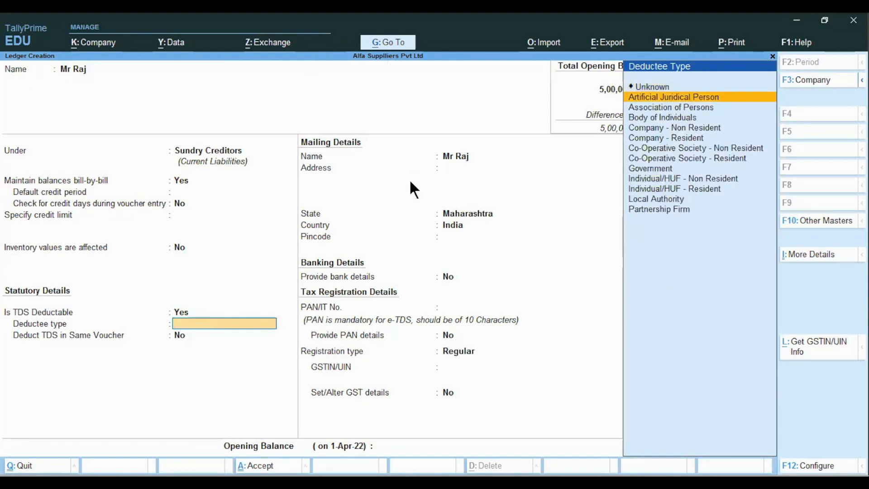
key("Down")
key("Down")
key("Down")
key("Down")
key("Down")
key("Down")
key("Down")
key("Down")
key("Down")
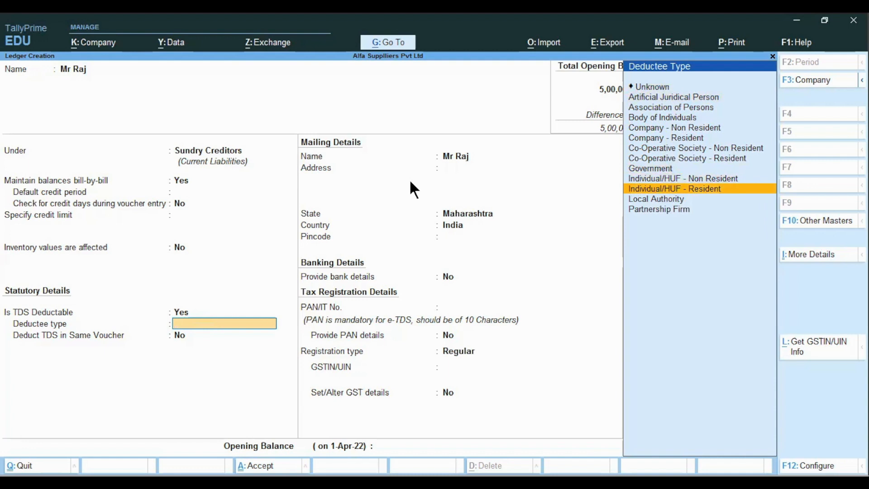
key("Return")
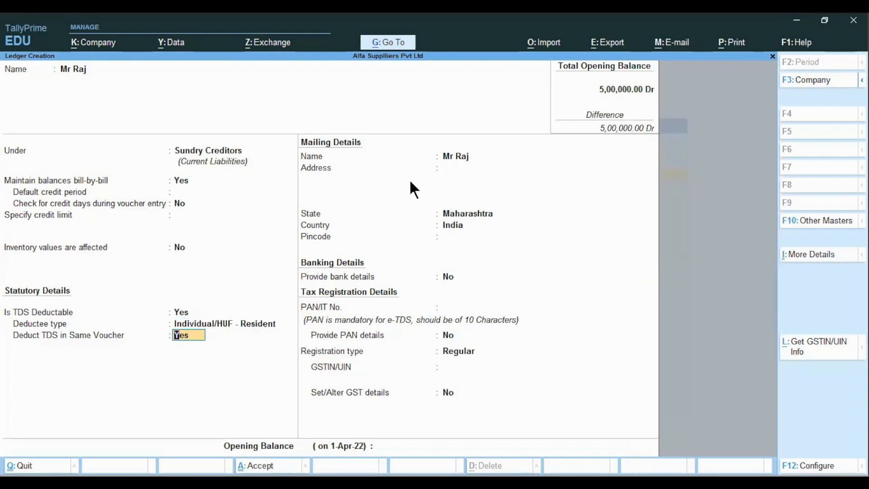
key("Return")
Leave the mailing details with state Maharashtra and enter the party's PAN.
key("Return")
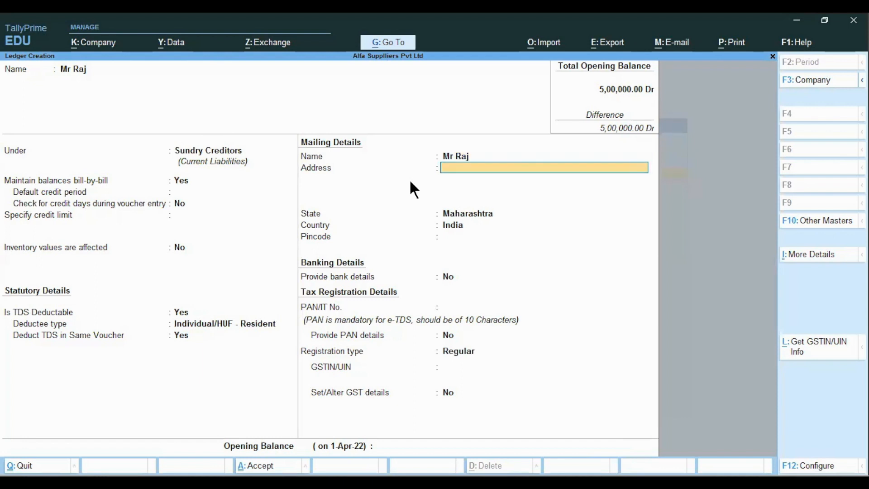
key("Return")
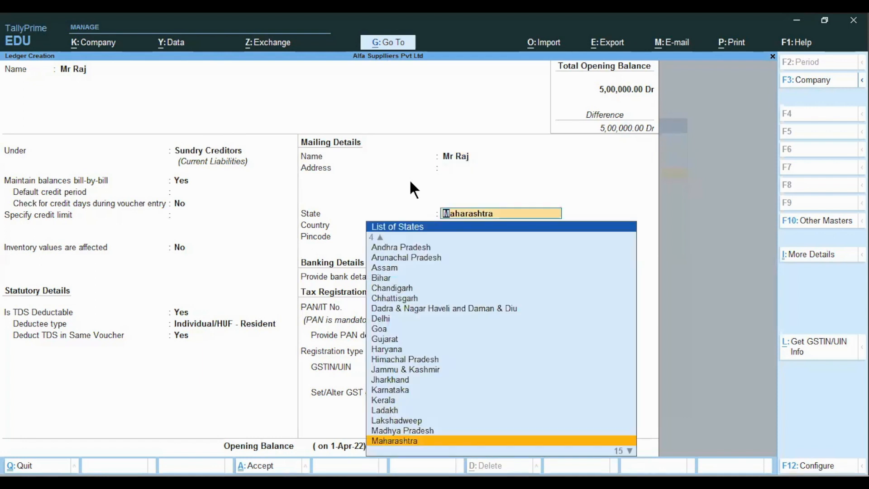
key("Return")
key("Return")
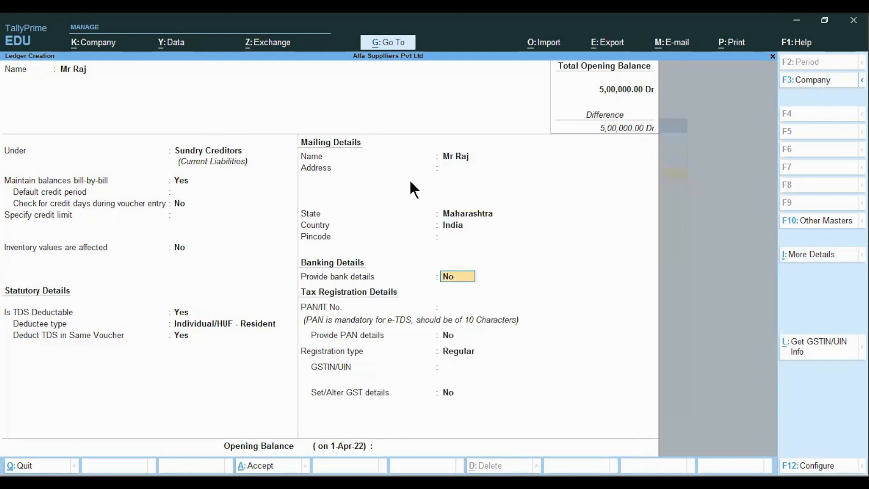
key("Return")
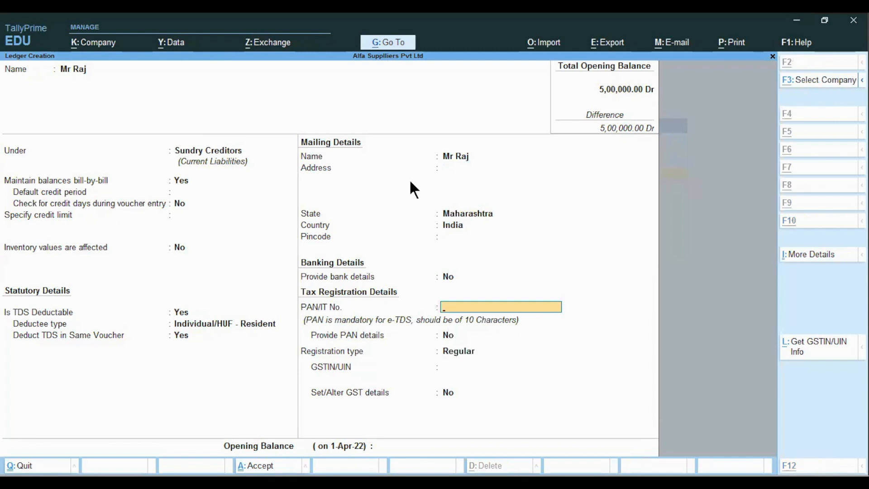
key("ctrl+a")
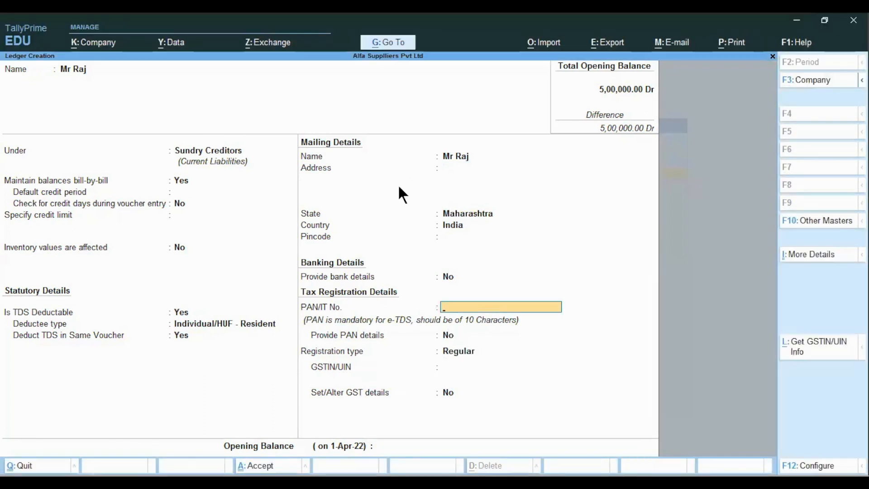
key("alt+Tab")
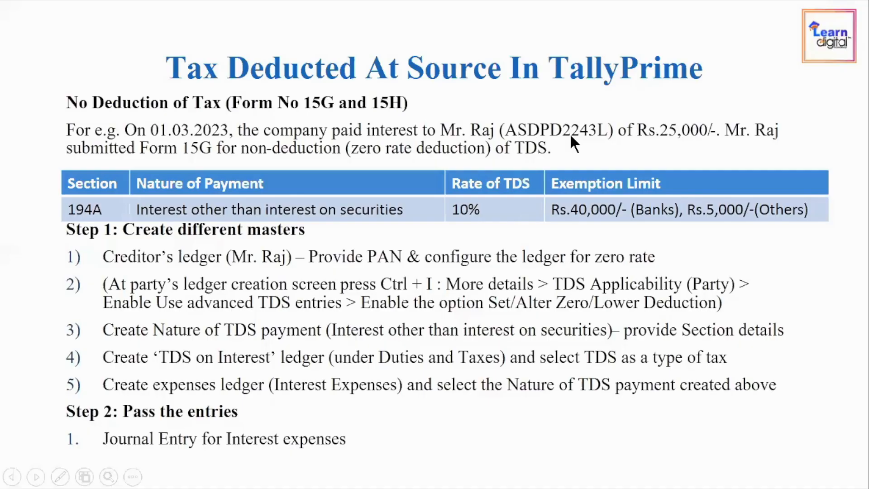
key("alt+Tab")
type("A")
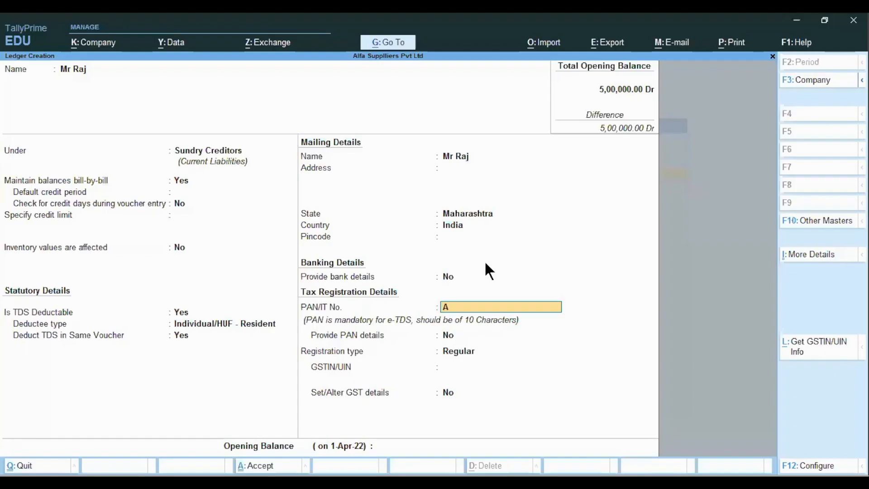
type("SDPD")
key("alt+Tab")
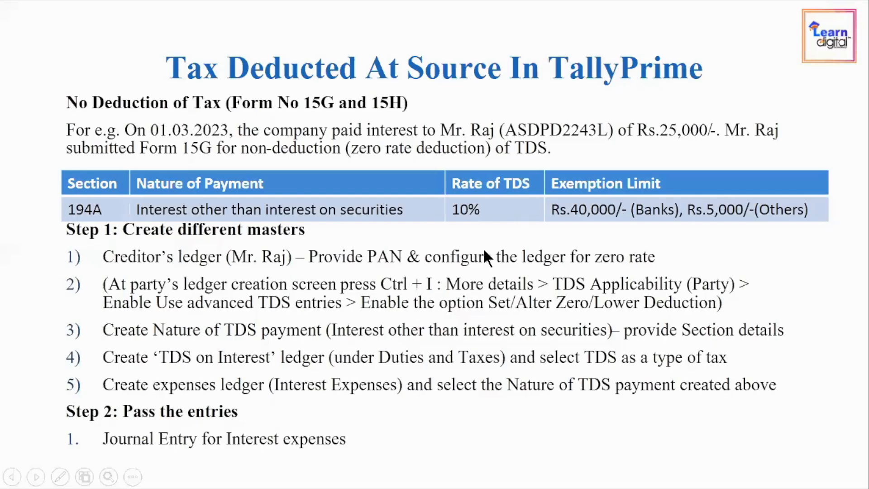
key("alt+Tab")
type("43L")
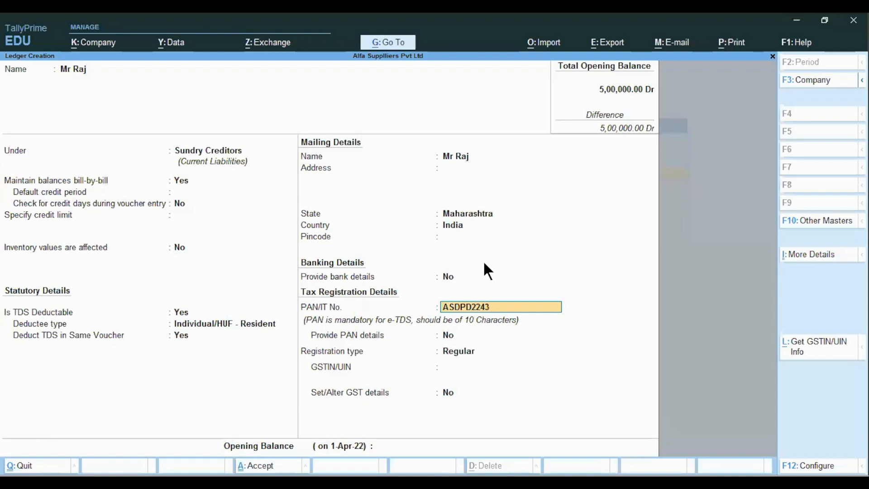
key("Return")
key("Return")
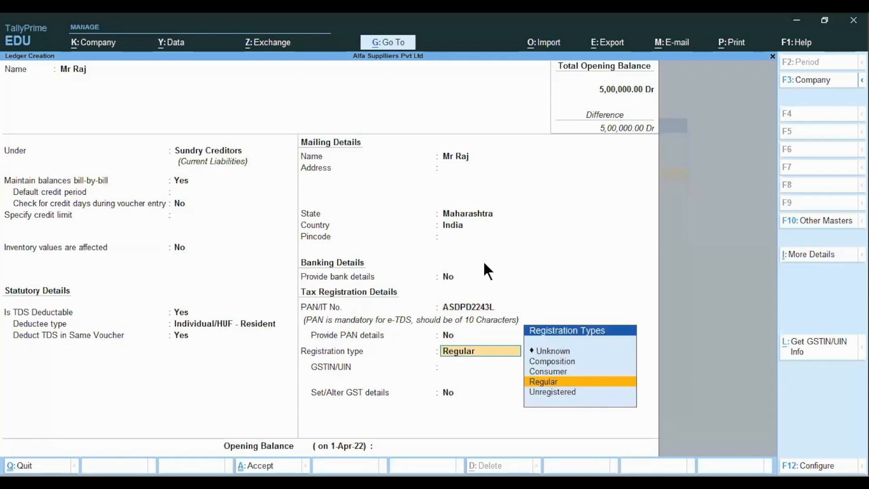
Change the GST registration type from Regular to Consumer.
key("Up")
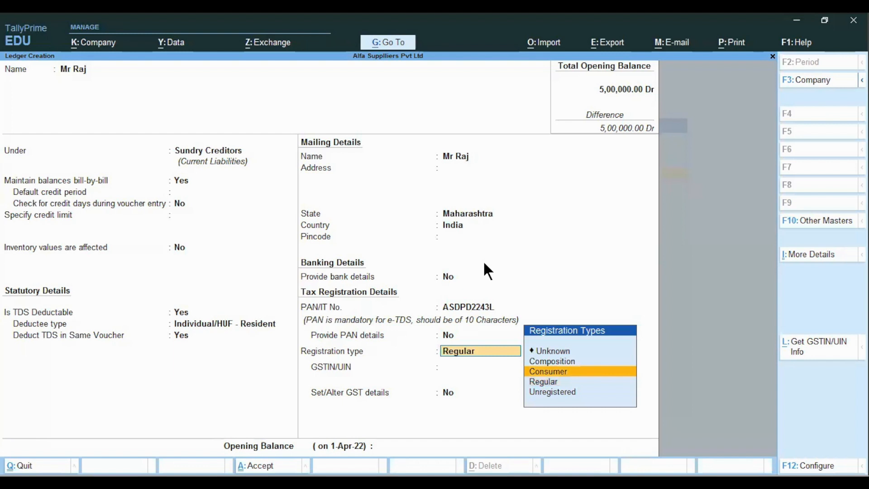
key("Return")
key("Return")
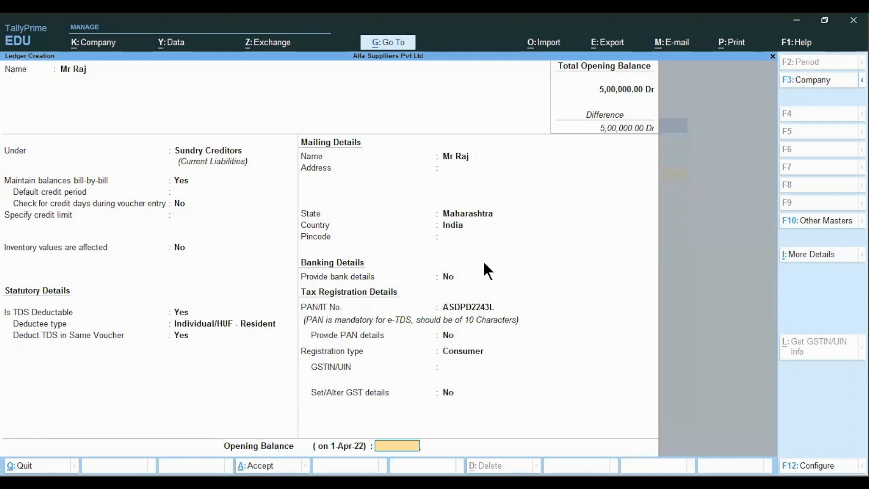
key("alt")
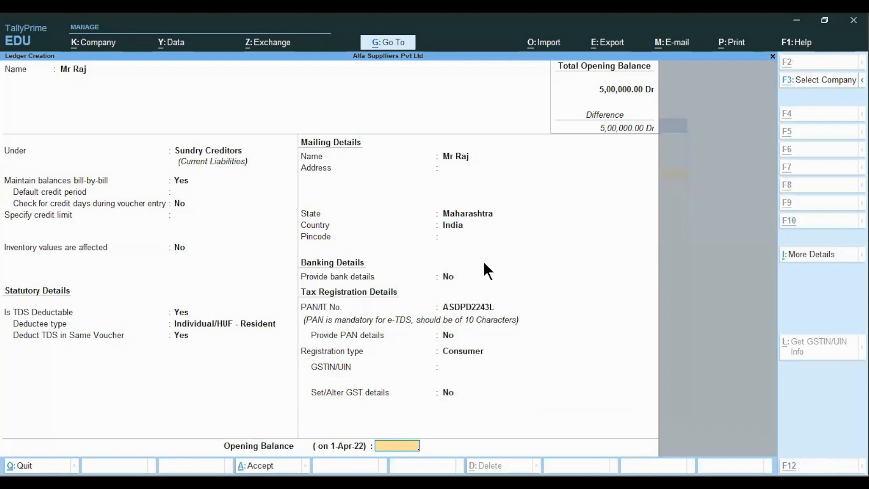
key("alt+Tab")
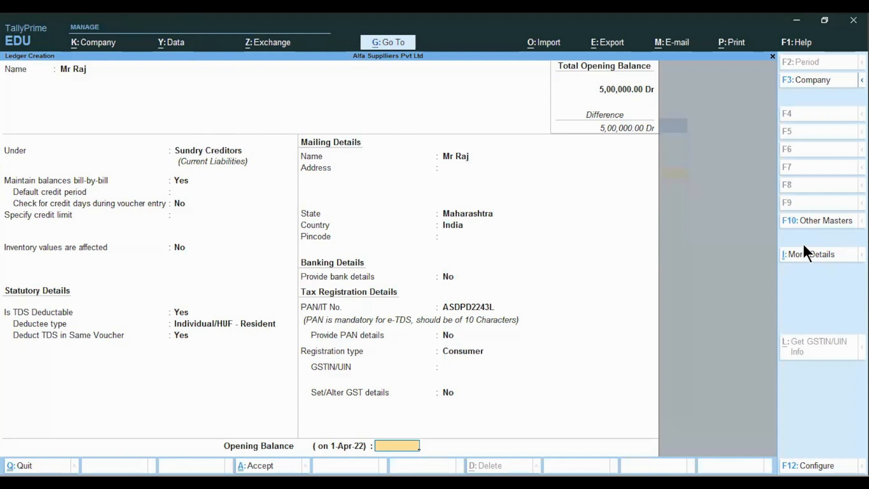
Open TDS Applicability (Party) from the ledger's More Details list.
left_click(826, 255)
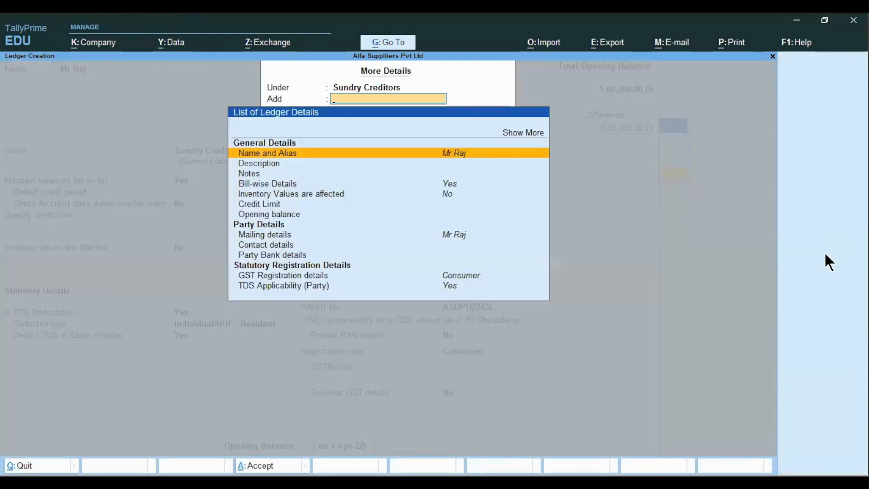
key("Down")
key("Down")
key("Down")
key("Down")
key("Down")
key("Down")
key("Down")
key("Down")
key("Down")
key("Down")
key("Down")
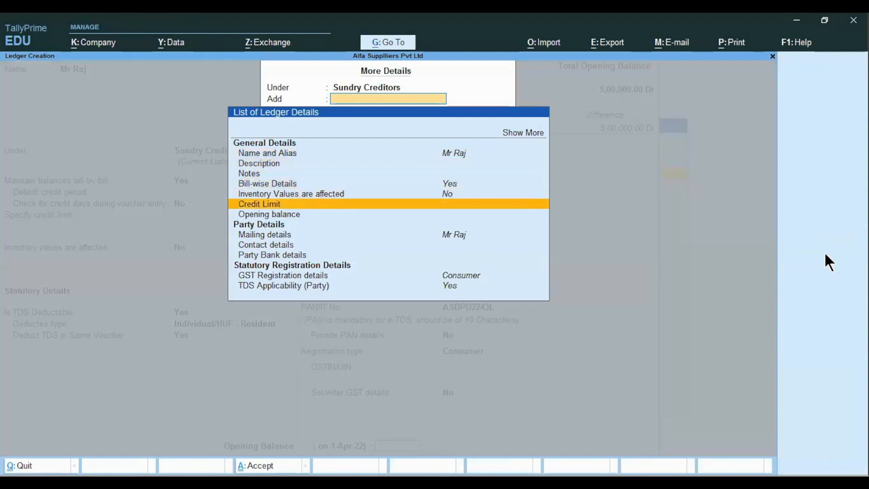
key("Down")
key("Down")
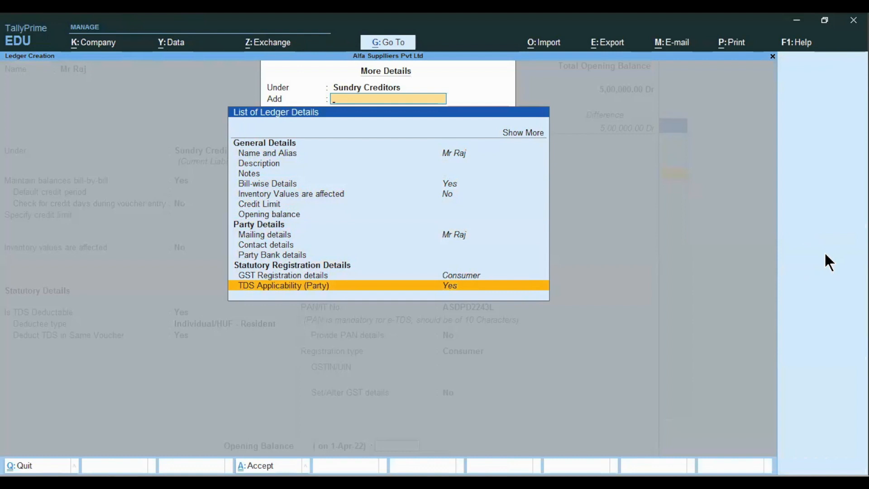
key("Return")
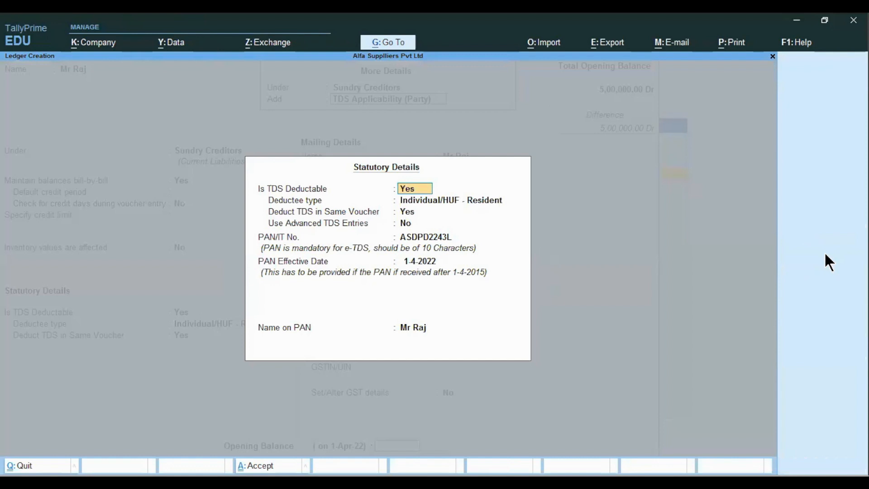
Keep deductee type Individual/HUF - Resident with TDS deducted in the same voucher.
key("Return")
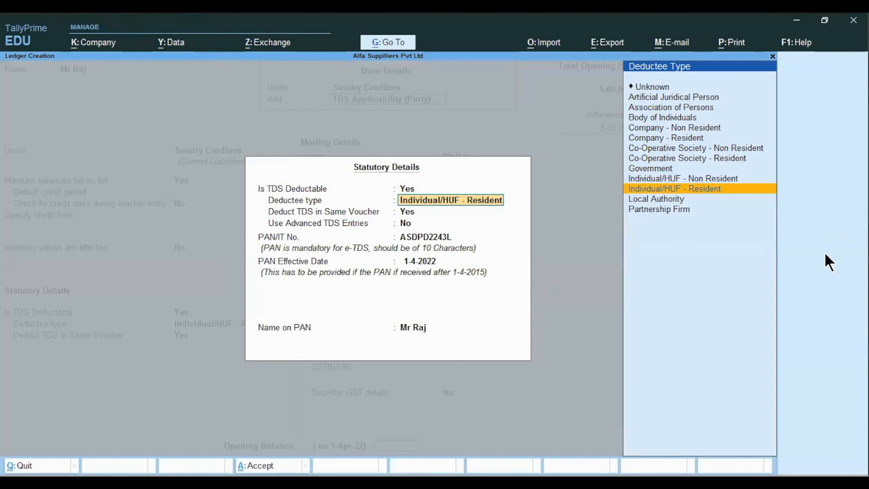
key("Return")
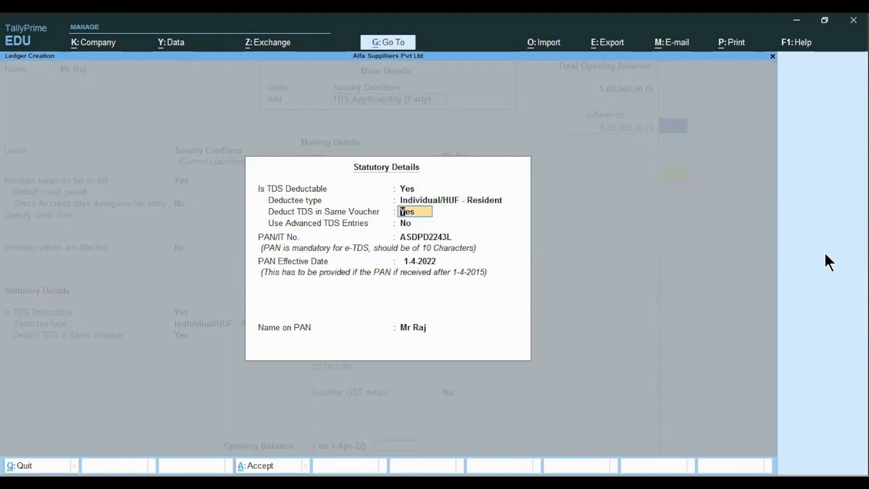
key("Return")
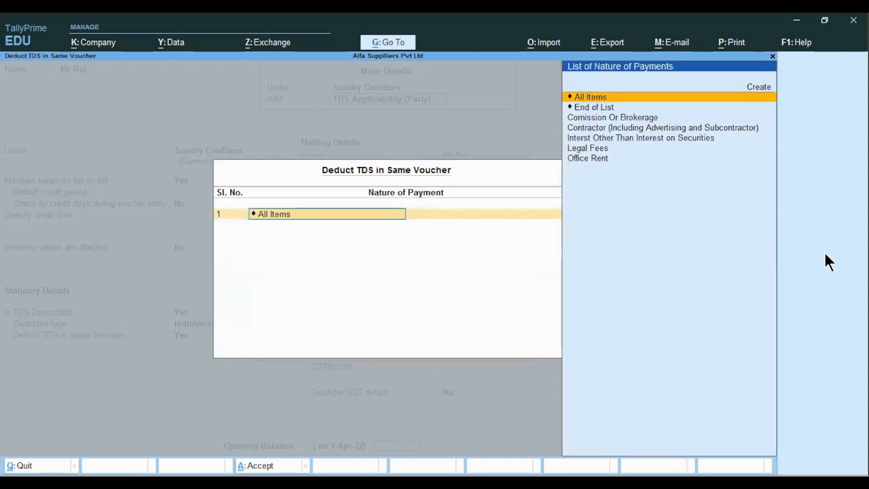
Choose Interst Other Than Interest on Securities (194A, 10%/20%) as the party's nature of payment.
key("Down")
key("Down")
key("Down")
key("Down")
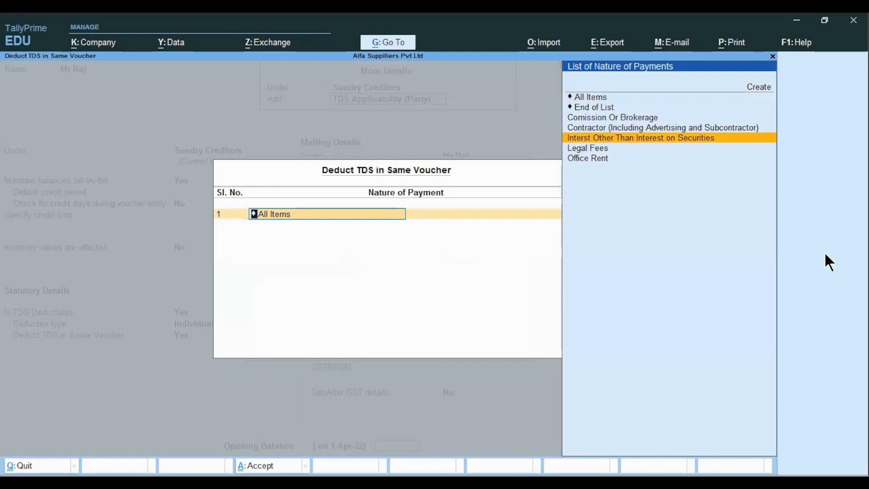
key("ctrl+Return")
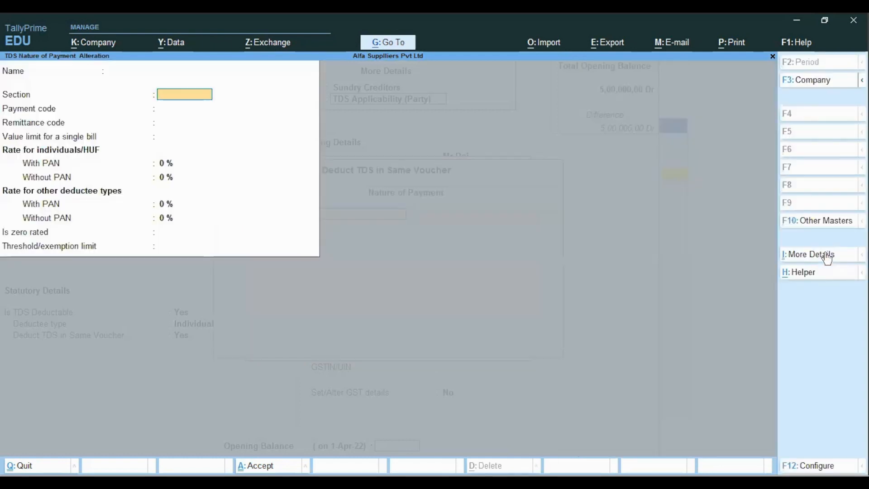
key("Escape")
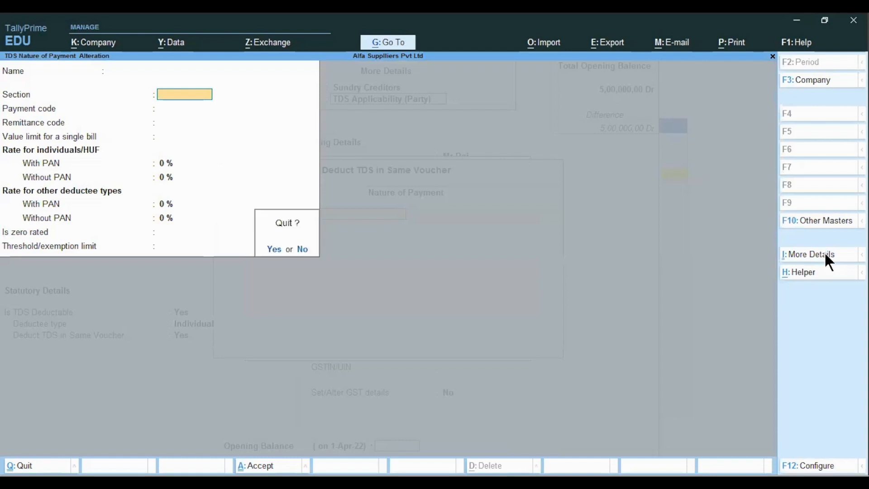
key("y")
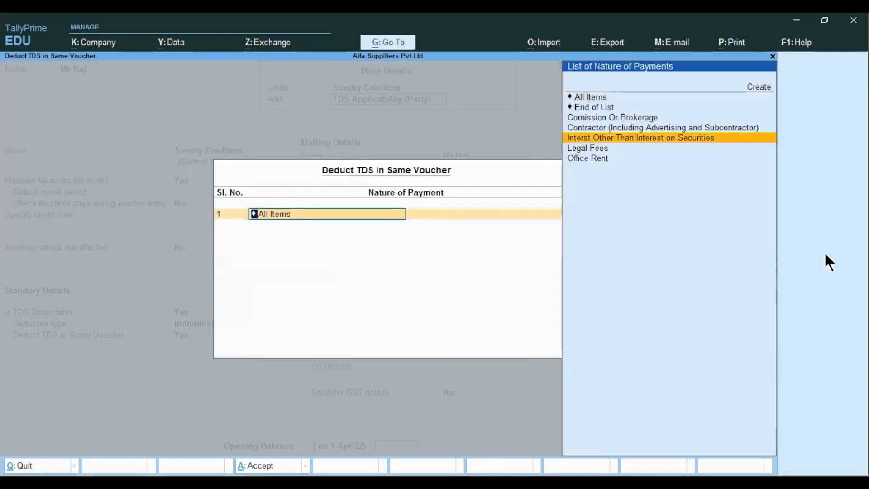
key("Return")
key("BackSpace")
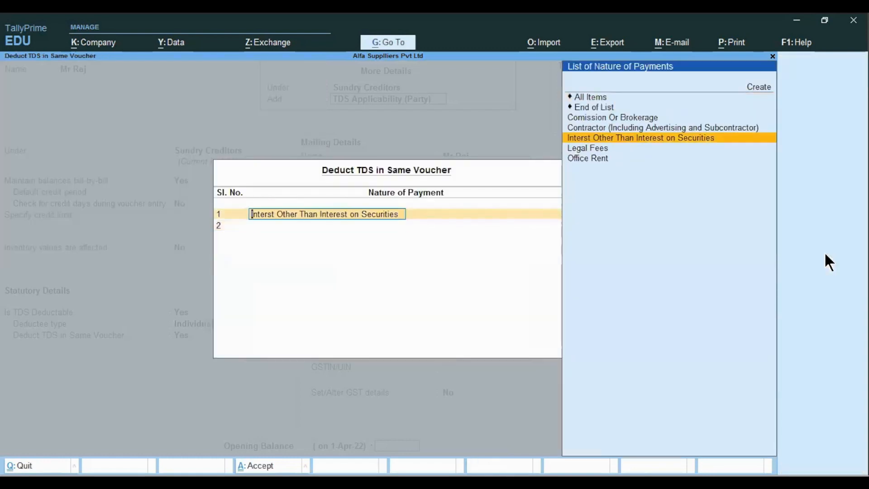
key("ctrl+Return")
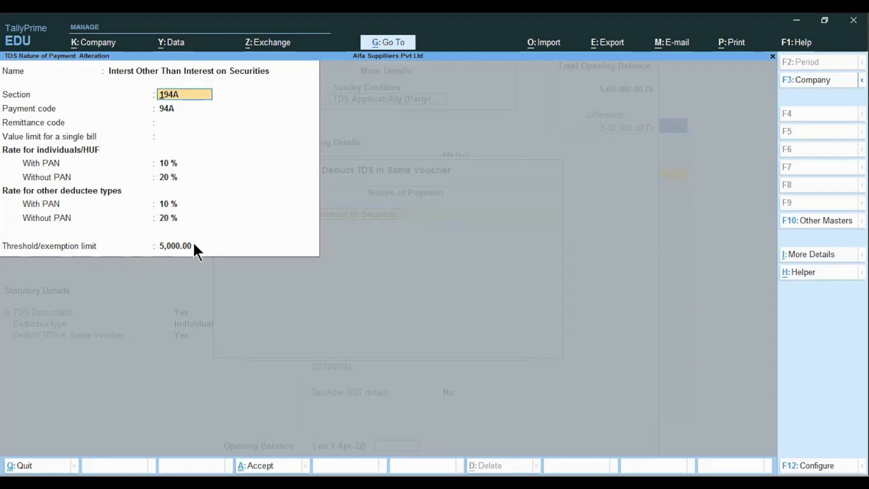
key("ctrl+a")
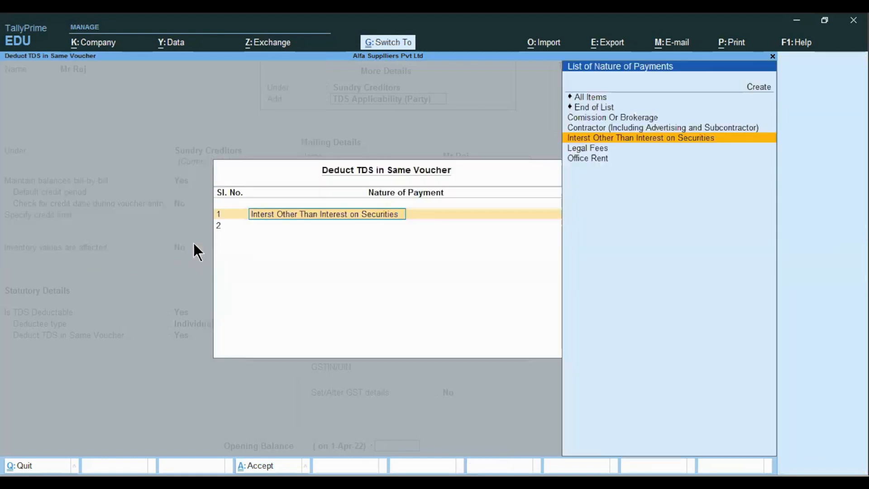
key("Return")
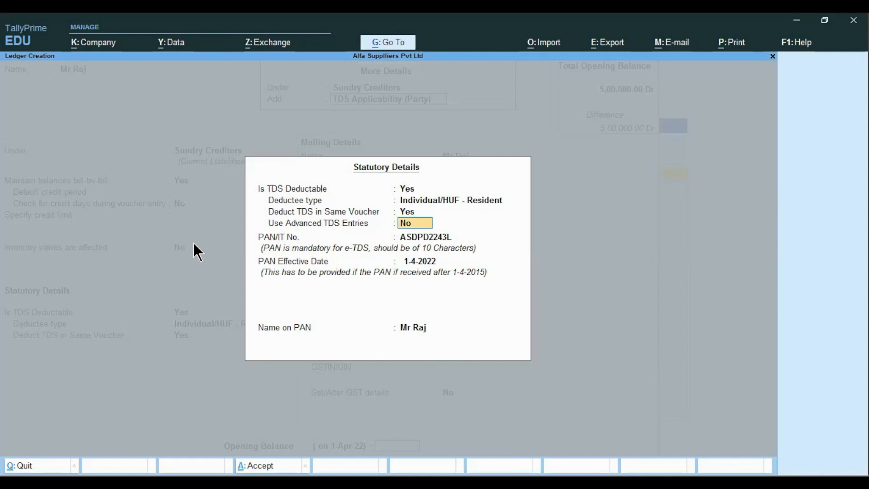
Turn on advanced TDS entries with default limits and enable zero/lower deduction.
type("y")
key("Return")
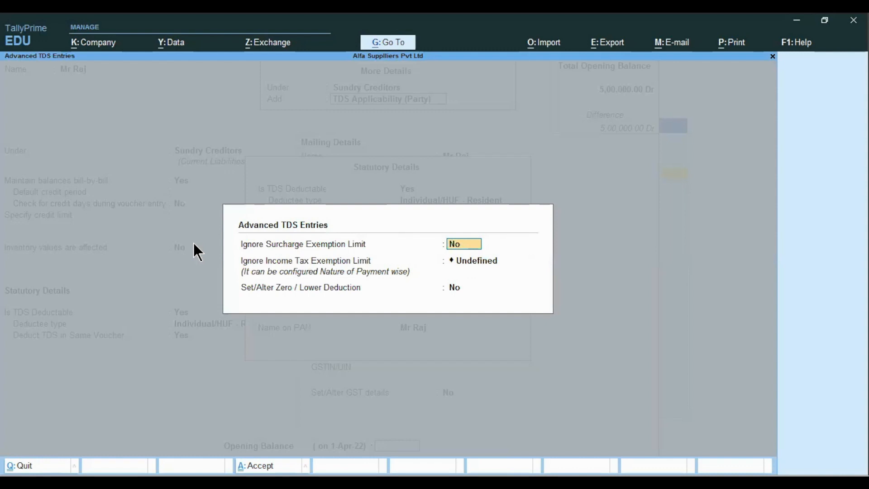
key("Return")
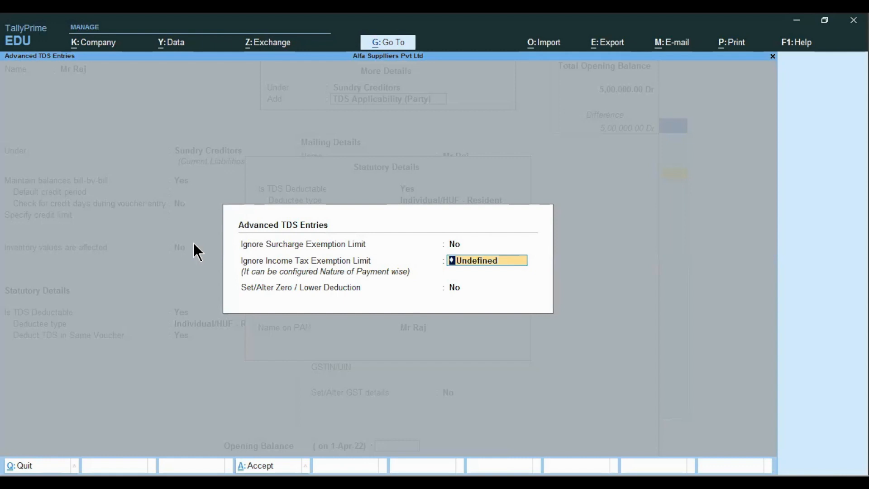
key("Return")
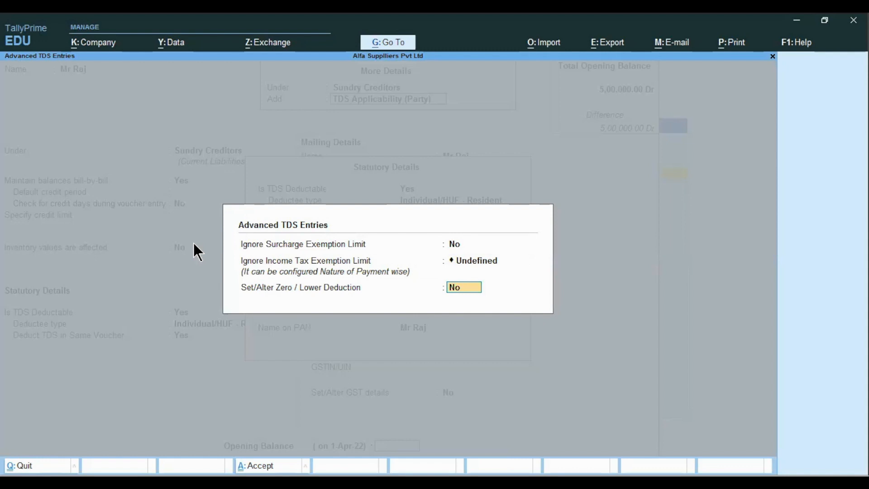
type("y")
key("Return")
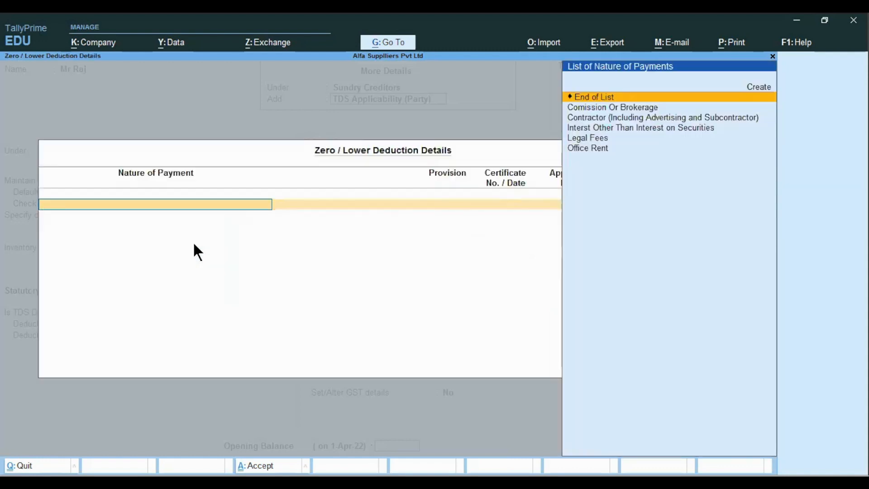
Pick Interst Other Than Interest on Securities with the 197A zero-rate provision.
key("Down")
key("Down")
key("Down")
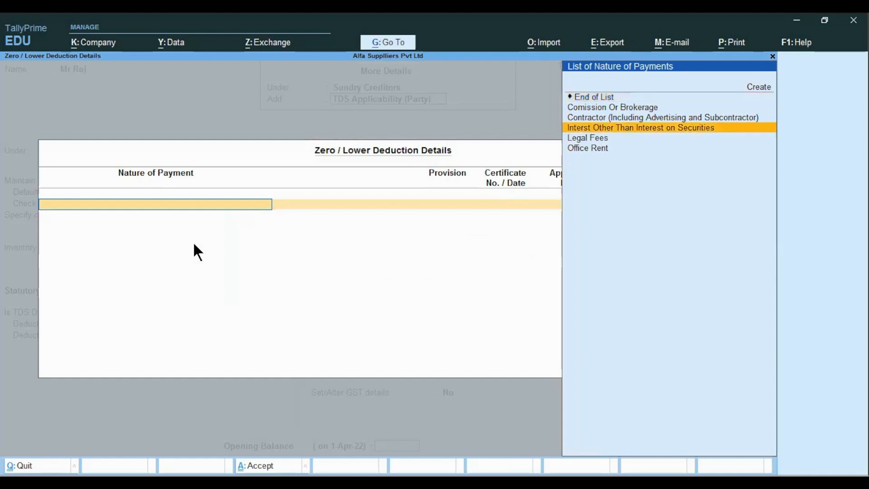
key("Return")
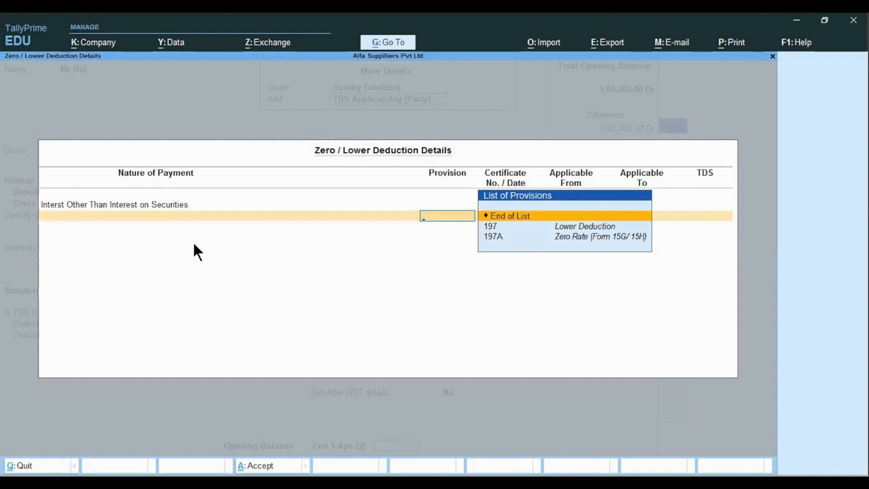
key("Down")
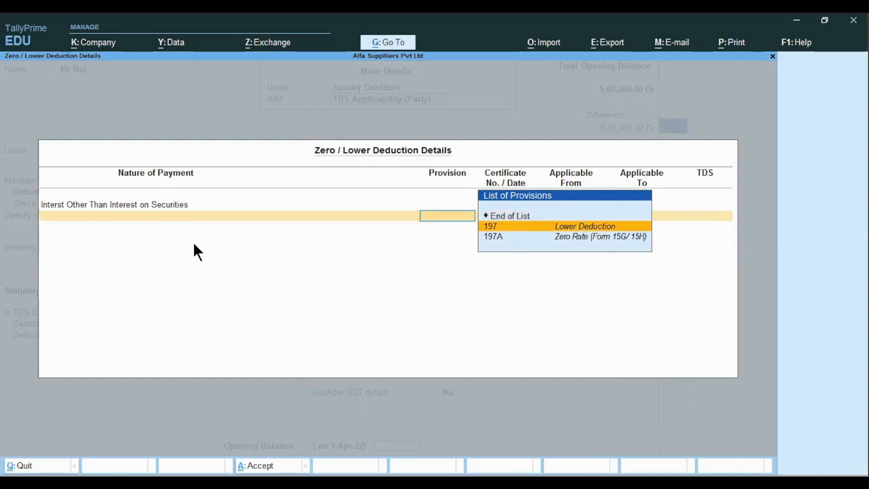
key("Down")
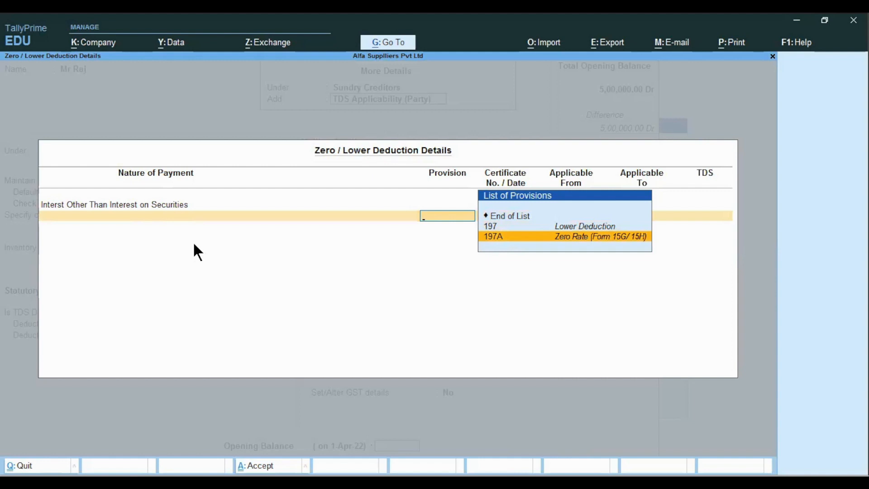
key("Return")
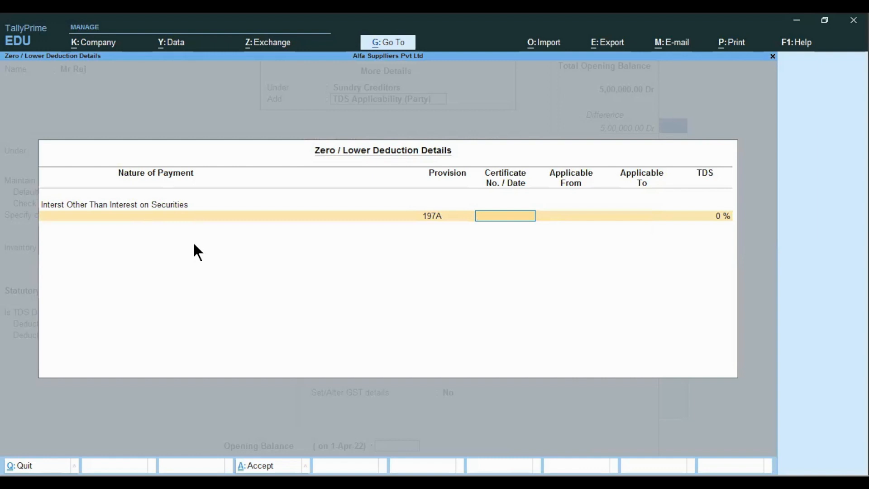
Enter certificate 2348, valid from 1-4-2022 to 31-3-2023.
type("2348")
key("Return")
type("1.4")
key("Return")
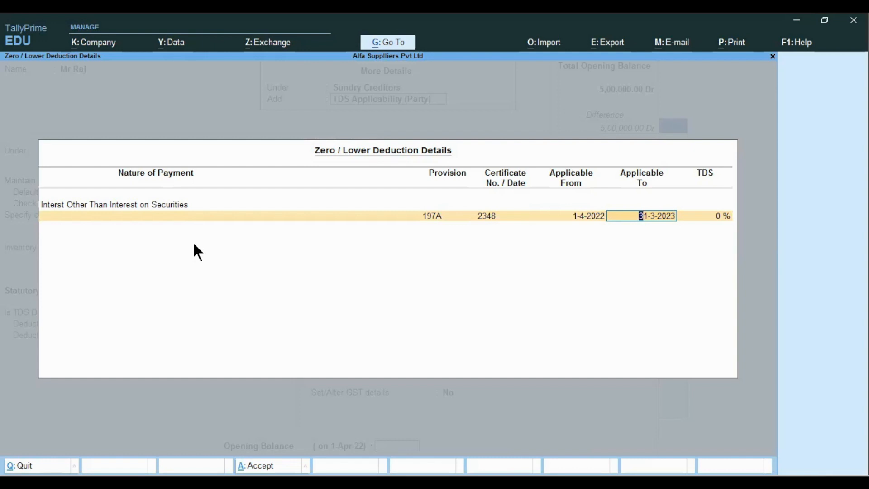
key("Return")
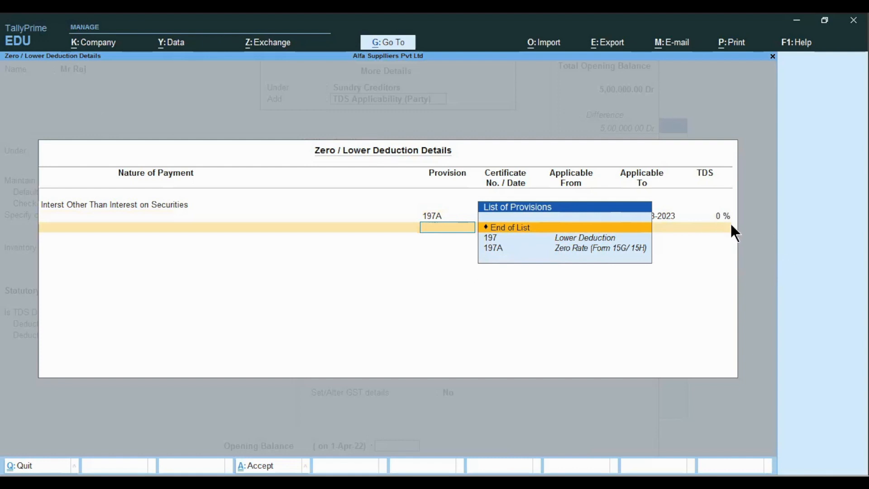
key("Return")
Close the zero/lower deduction and statutory details, then save the party ledger.
key("Return")
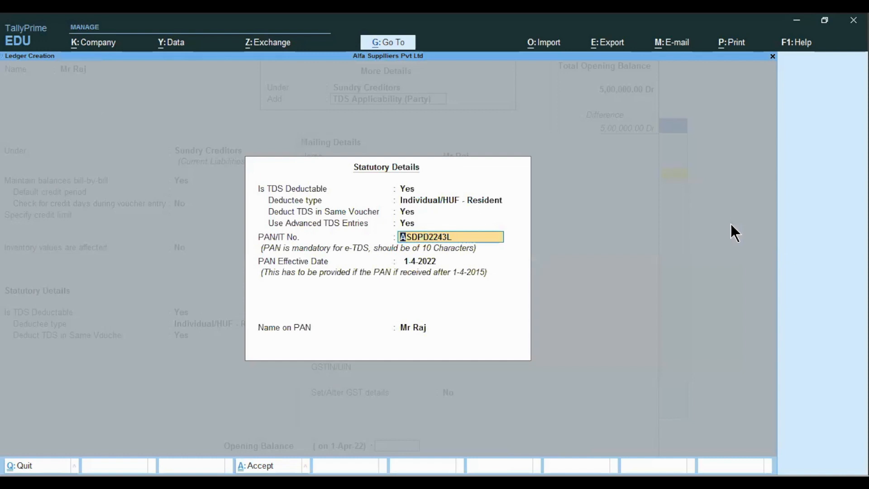
key("Return")
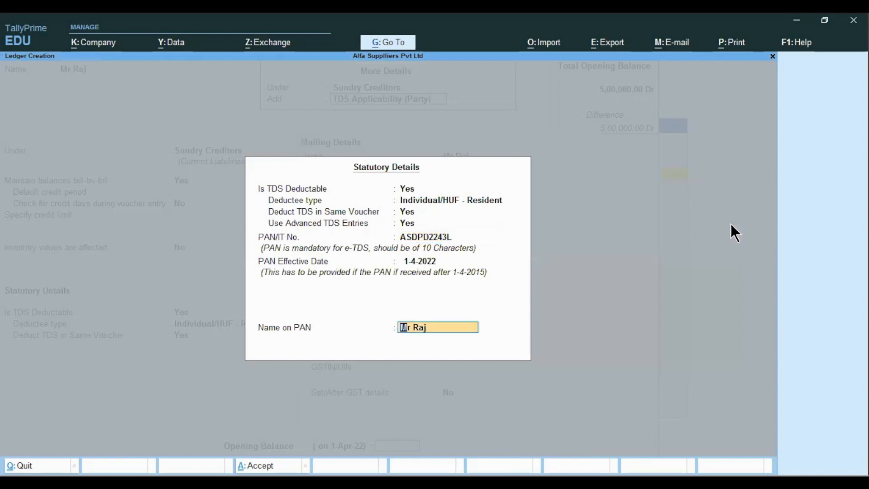
key("Return")
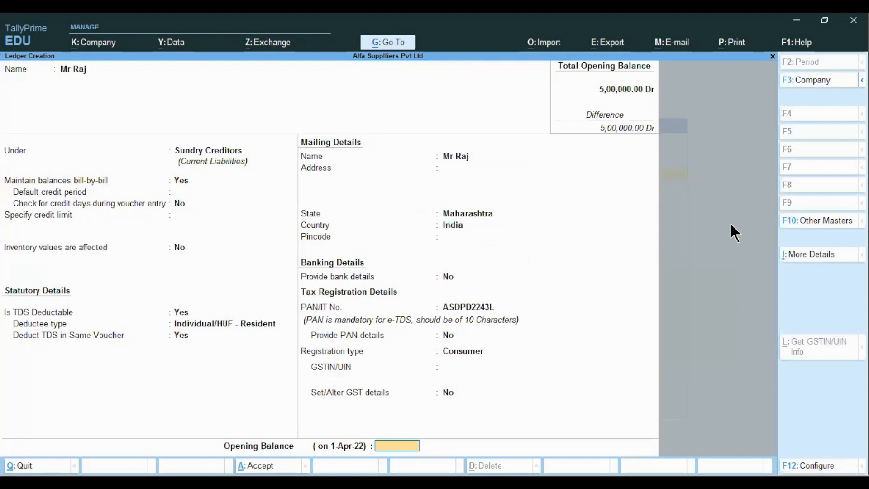
key("ctrl")
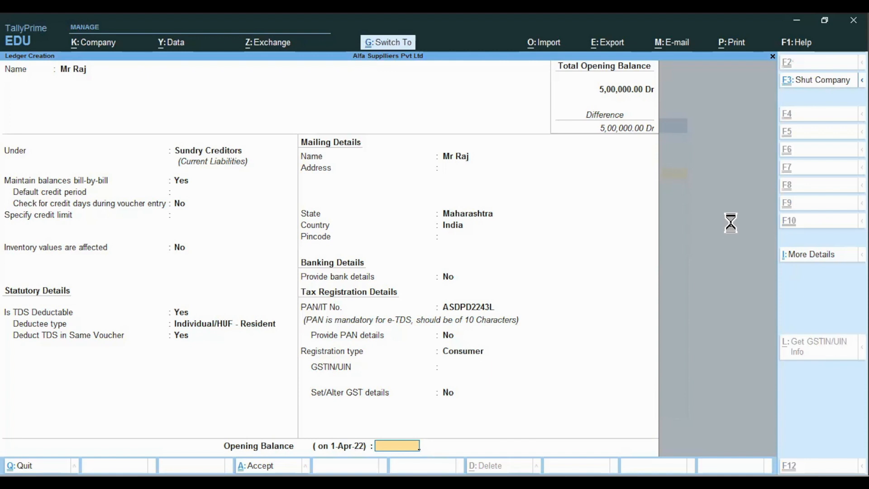
key("ctrl+a")
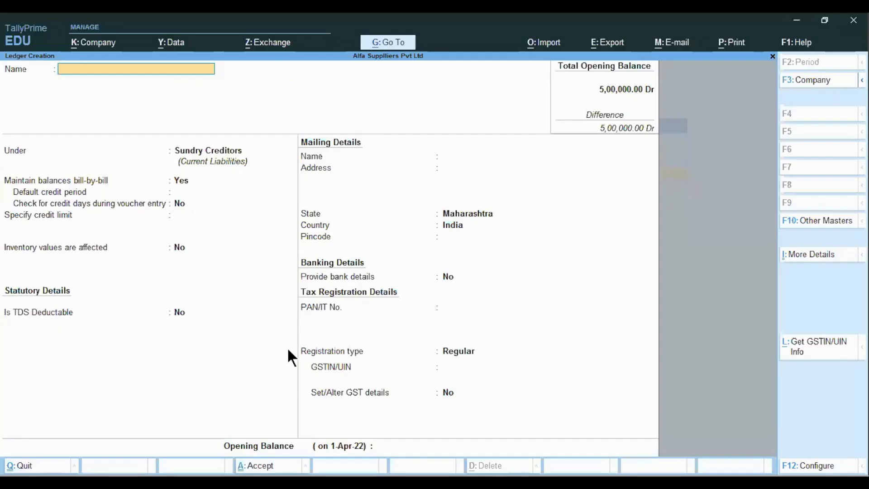
Open the Interst Other Than Interest on Securities nature of payment for alteration.
key("Escape")
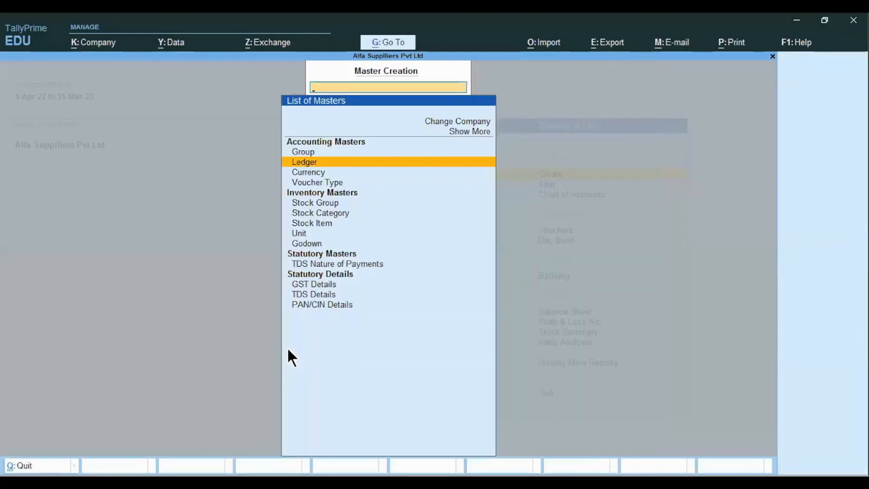
key("Escape")
key("Down")
key("Return")
key("Down")
key("Down")
key("Down")
key("Down")
key("Down")
key("Down")
key("Down")
key("Down")
key("Down")
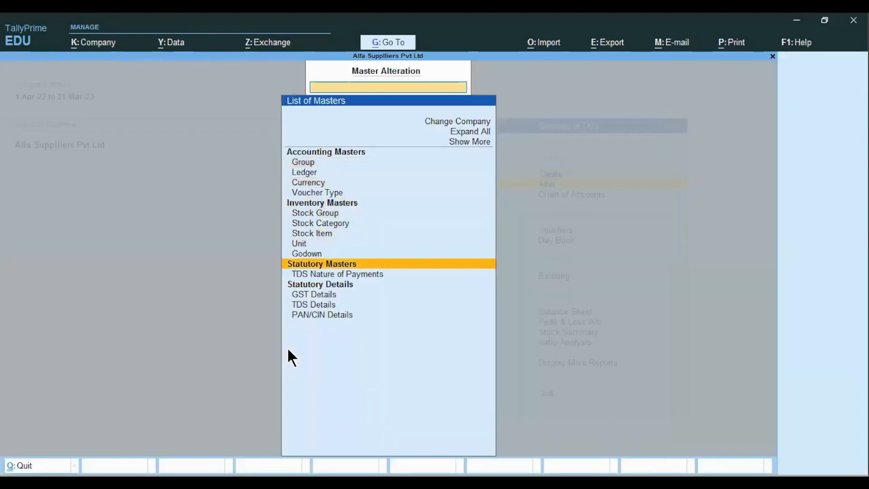
key("Return")
key("Down")
key("Down")
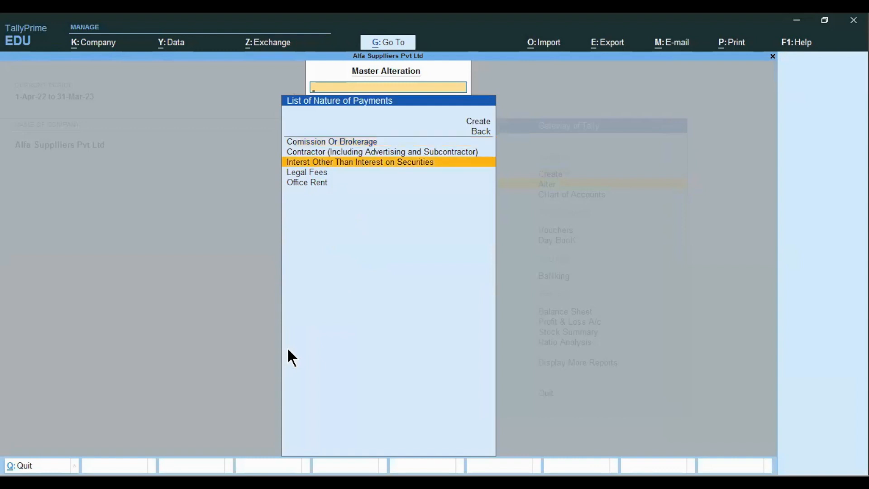
key("Return")
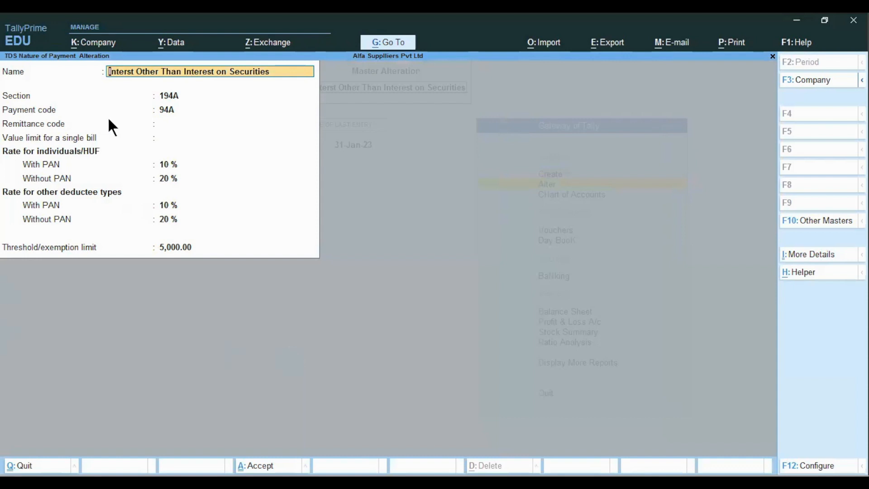
Review its section 194A, 10%/20% rates and 5,000.00 threshold, and save it unchanged.
key("alt")
key("alt+Tab")
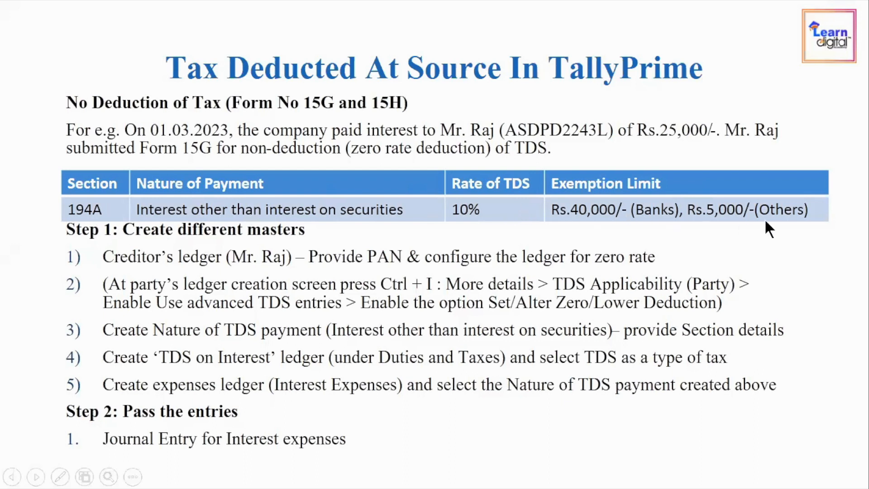
key("alt+Tab")
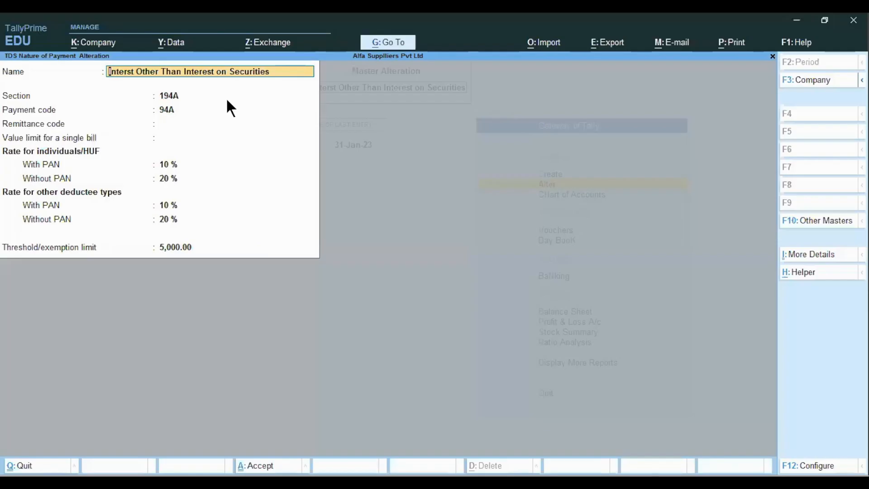
key("Return")
key("Return")
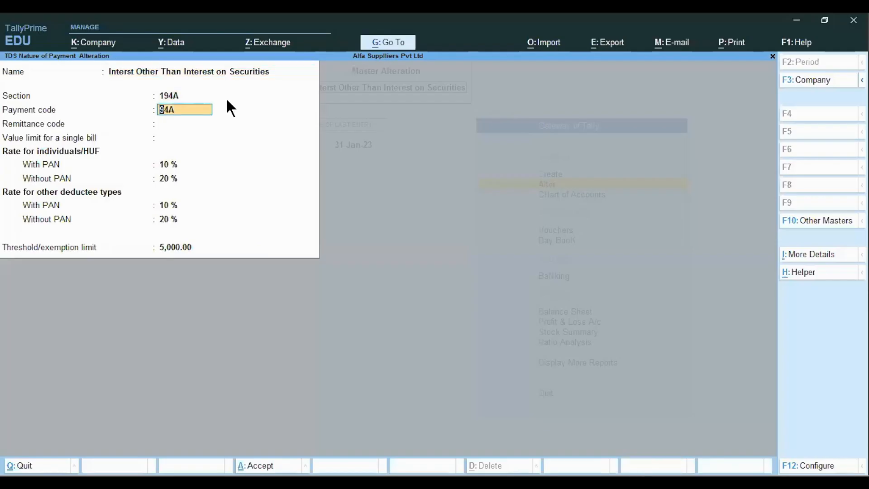
key("Return")
key("Return")
key("Return")
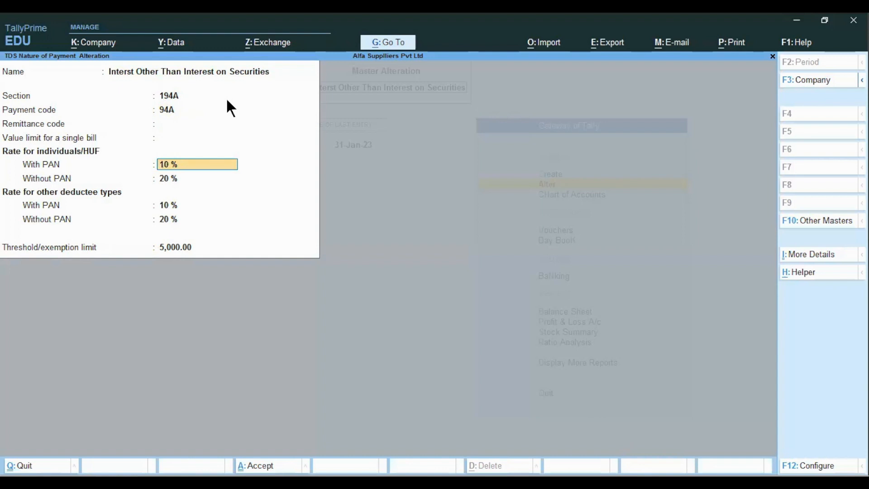
key("Return")
key("Return")
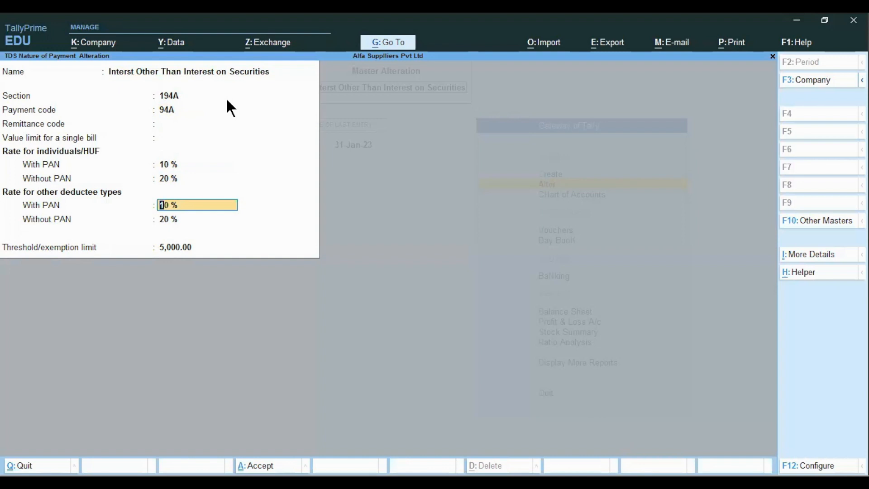
key("Return")
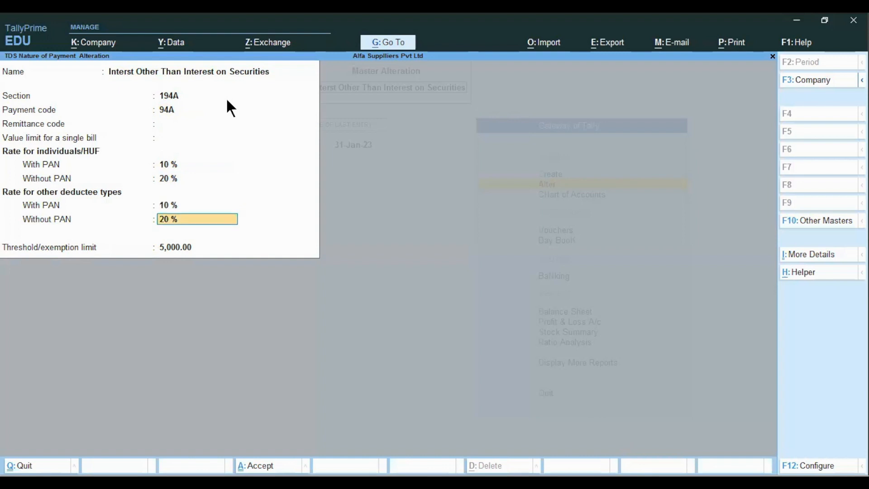
key("Return")
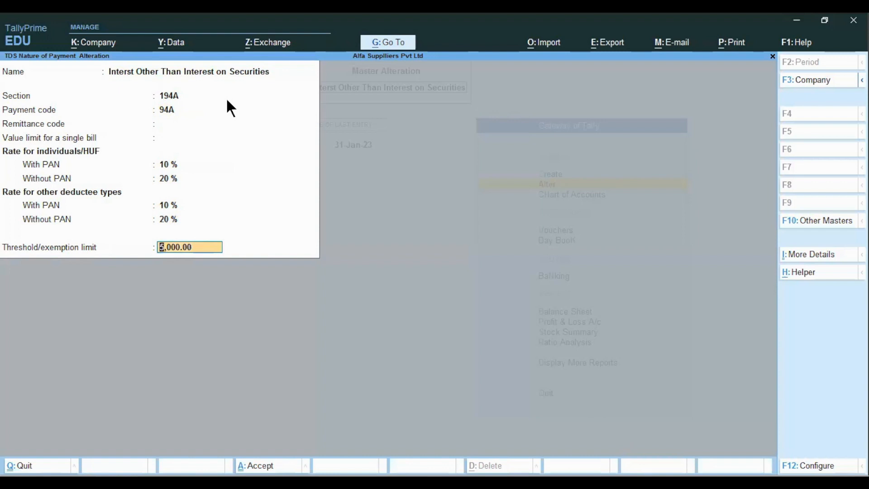
key("ctrl+a")
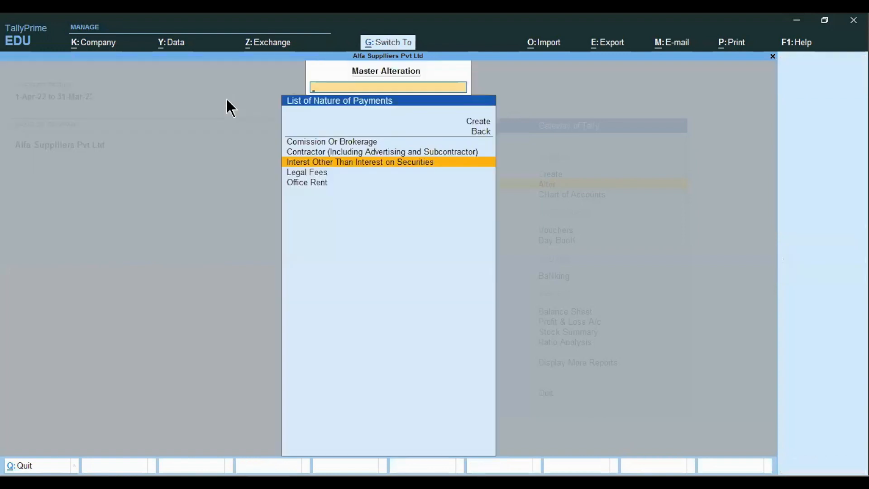
key("Escape")
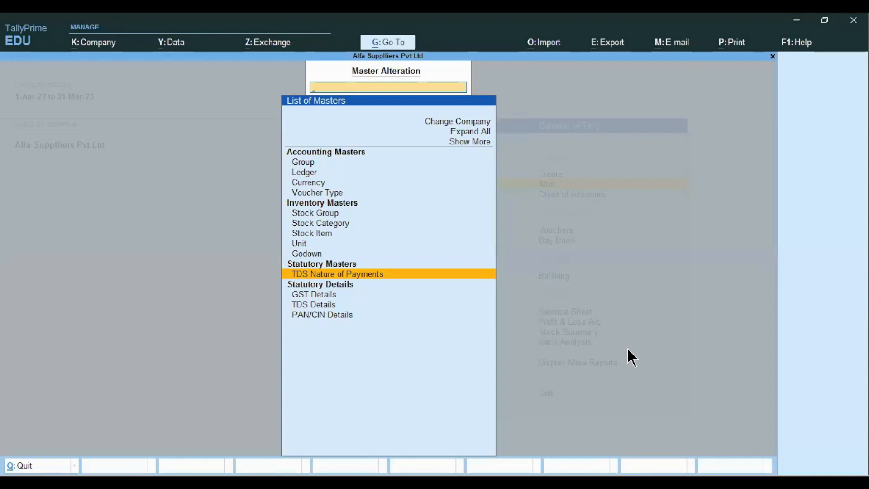
Open the TDS on Interest ledger for alteration.
key("Up")
key("Up")
key("Up")
key("Up")
key("Up")
key("Up")
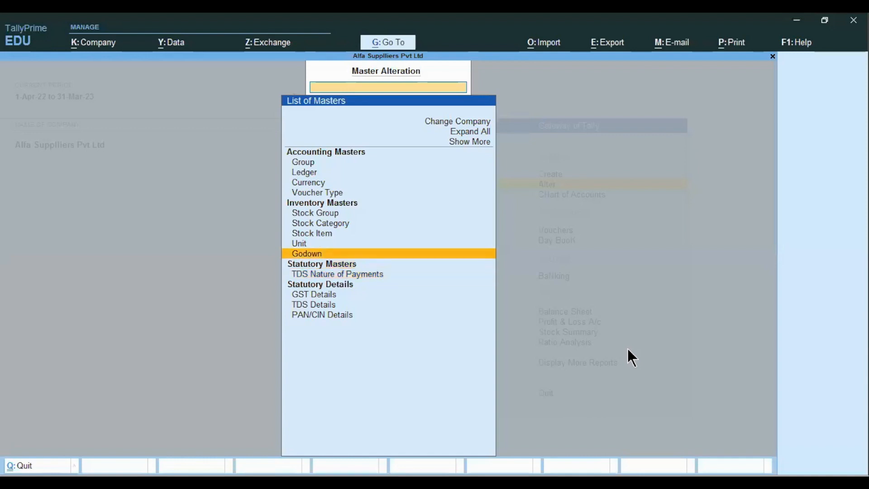
key("Up")
key("Up")
key("Return")
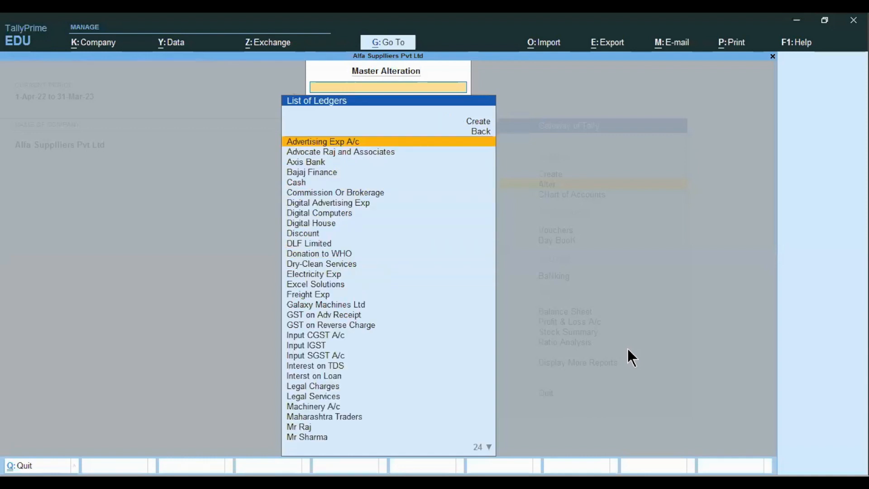
type("Tds")
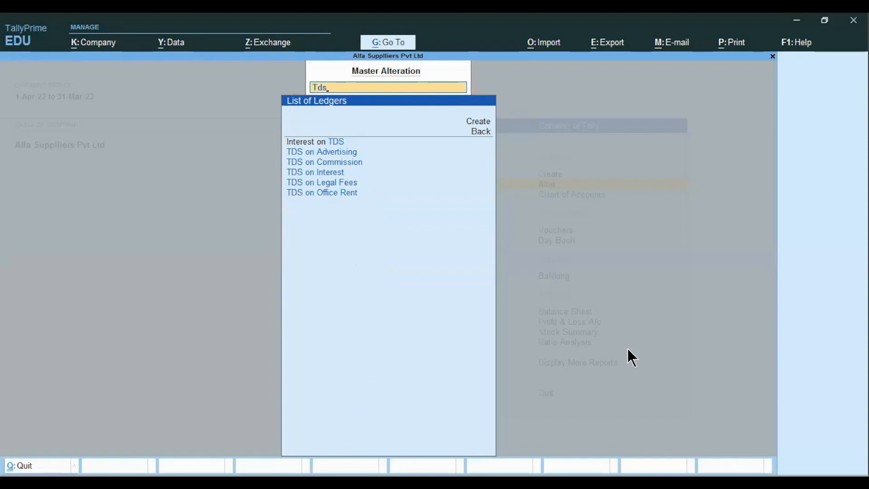
key("Down")
key("Down")
key("Down")
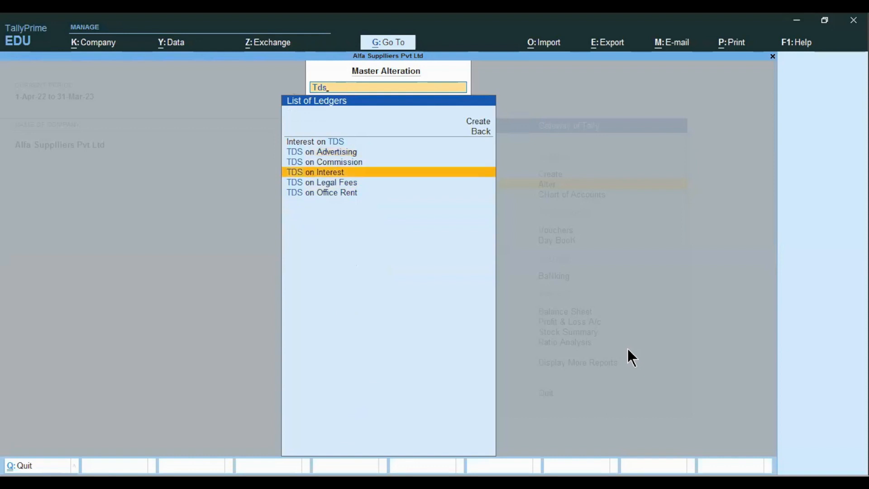
key("Return")
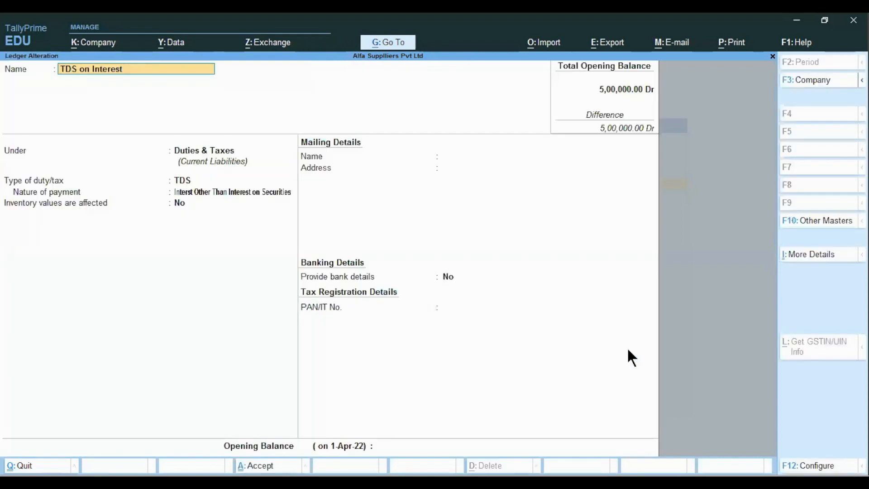
Keep it under Duties & Taxes as TDS with the interest nature of payment, and save.
key("Return")
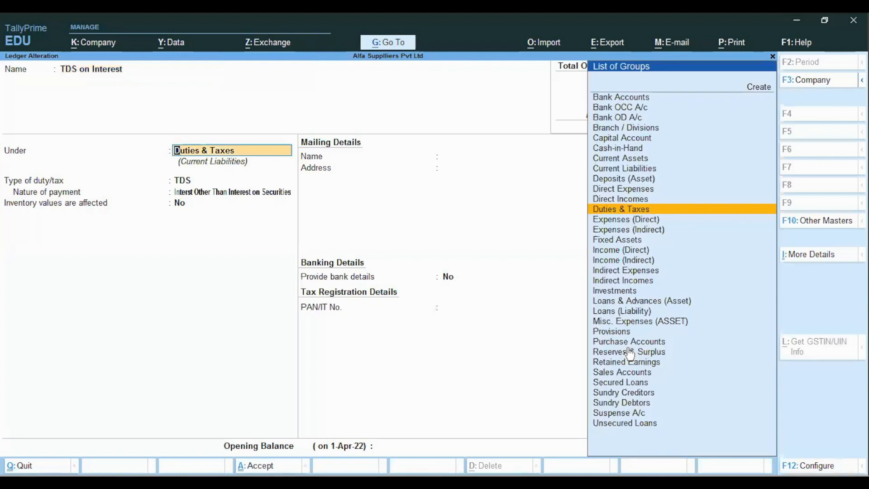
key("Return")
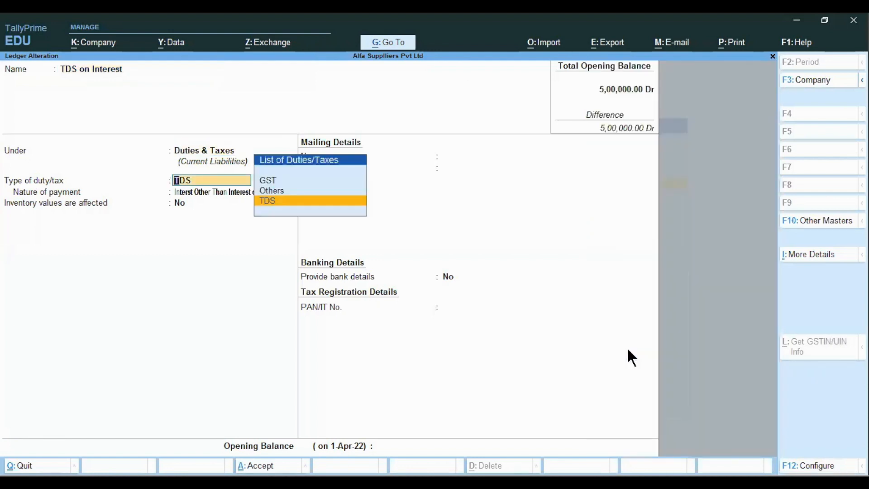
key("Return")
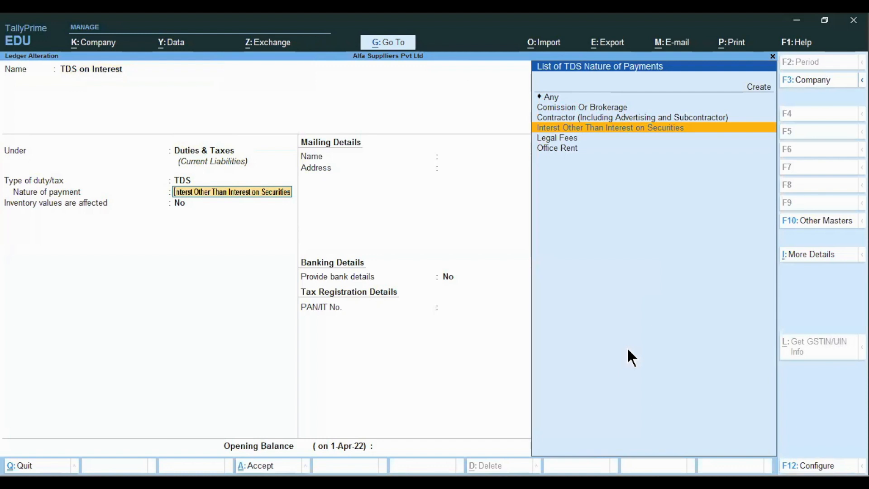
key("Return")
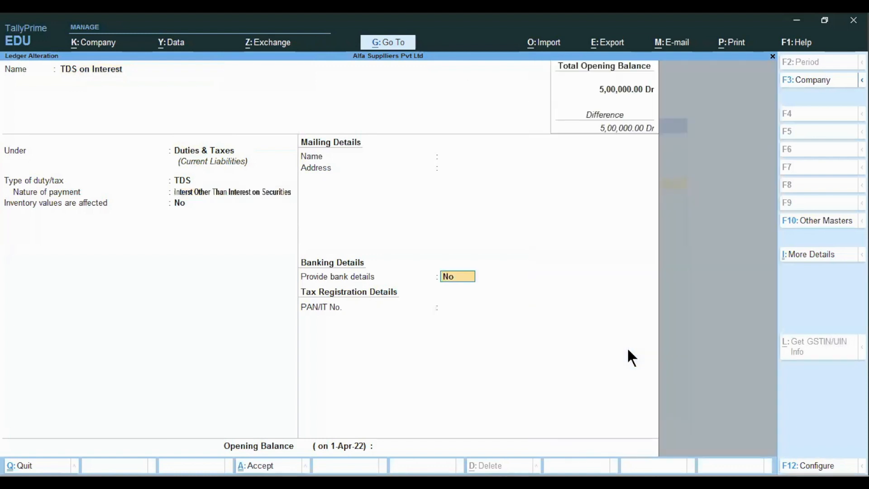
key("Return")
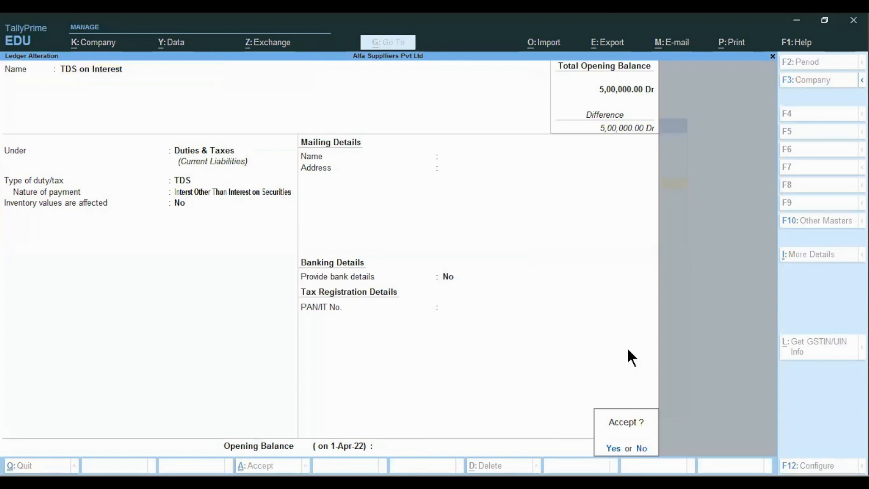
key("Return")
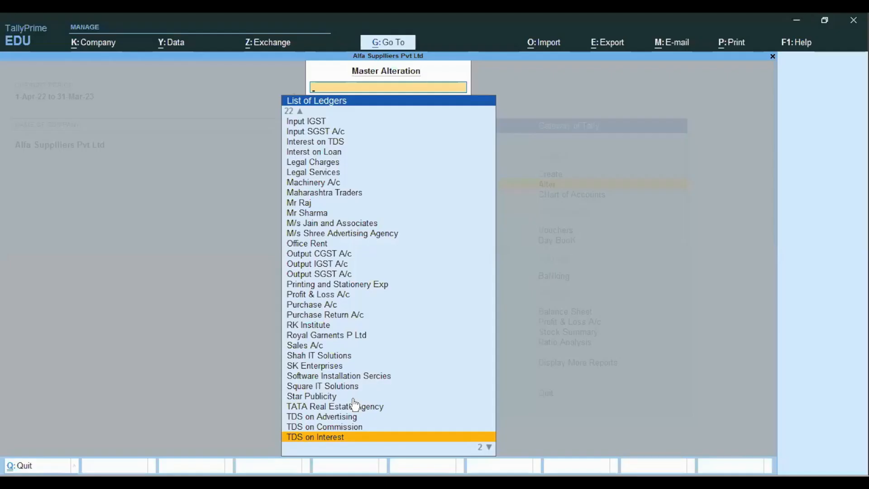
Check existing ledgers matching 'Int', then start creating a new ledger from the Gateway.
type("Int")
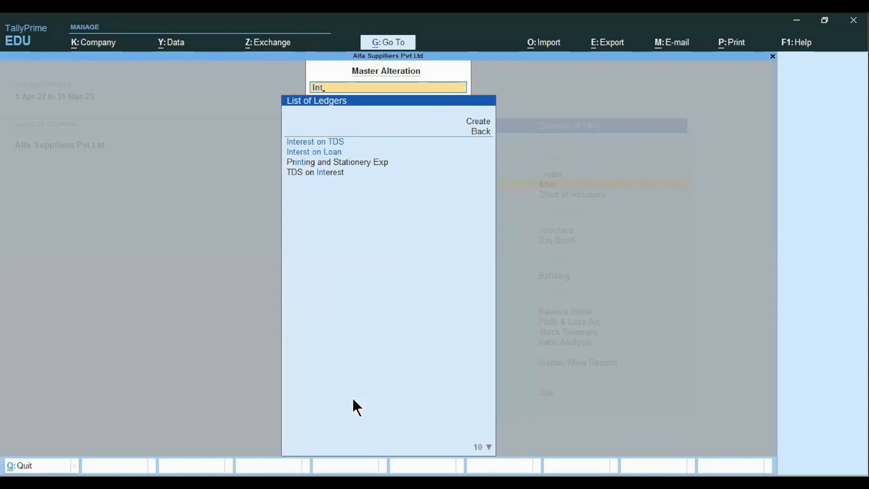
key("Down")
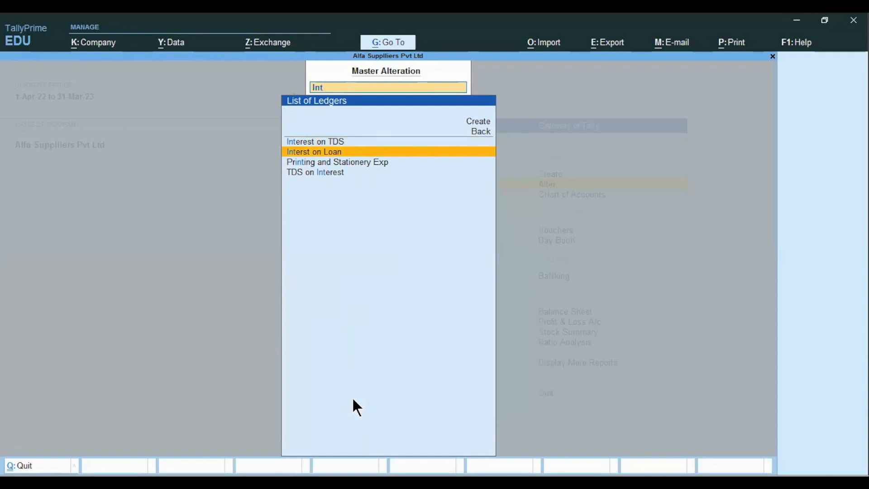
key("BackSpace")
key("BackSpace")
key("BackSpace")
key("Escape")
key("Escape")
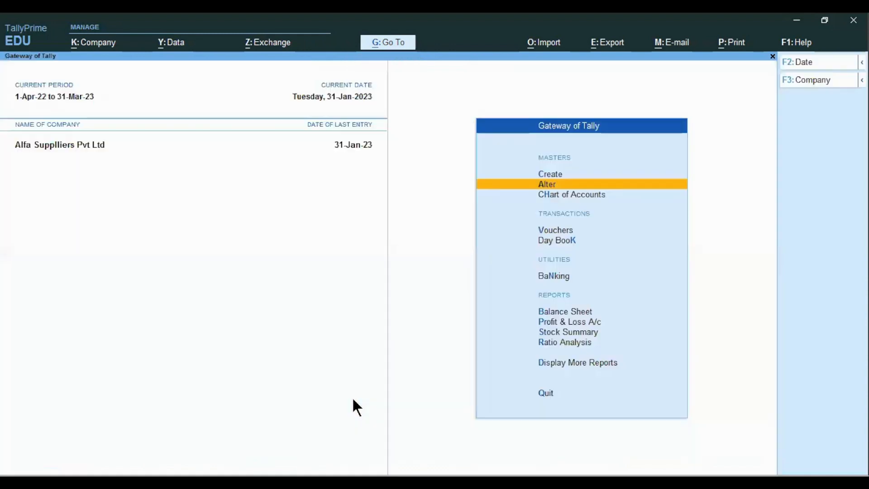
key("Up")
key("Return")
key("Down")
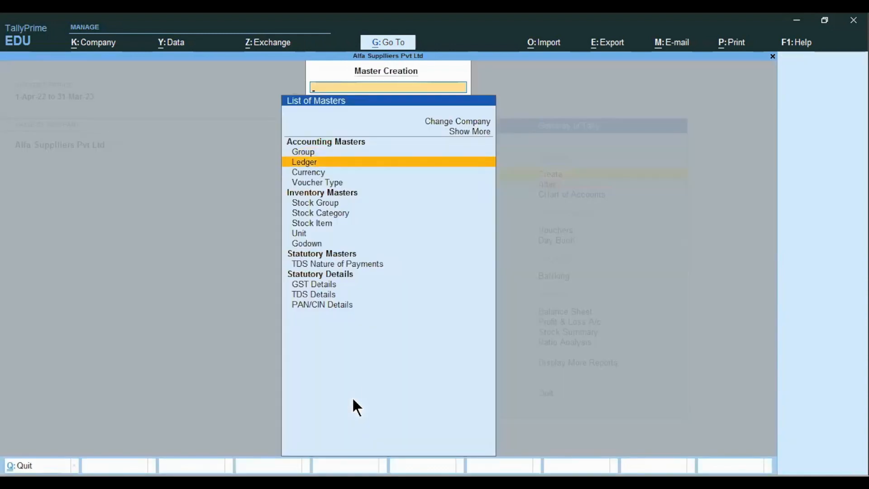
key("Return")
Name the new ledger 'Interst Paid' and place it under Indirect Expenses.
type("Interst Paid")
key("Return")
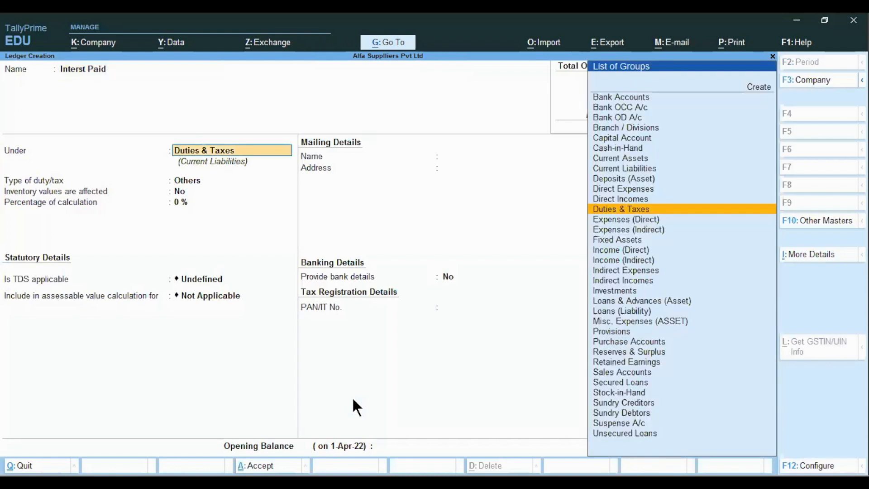
type("Ind")
key("Return")
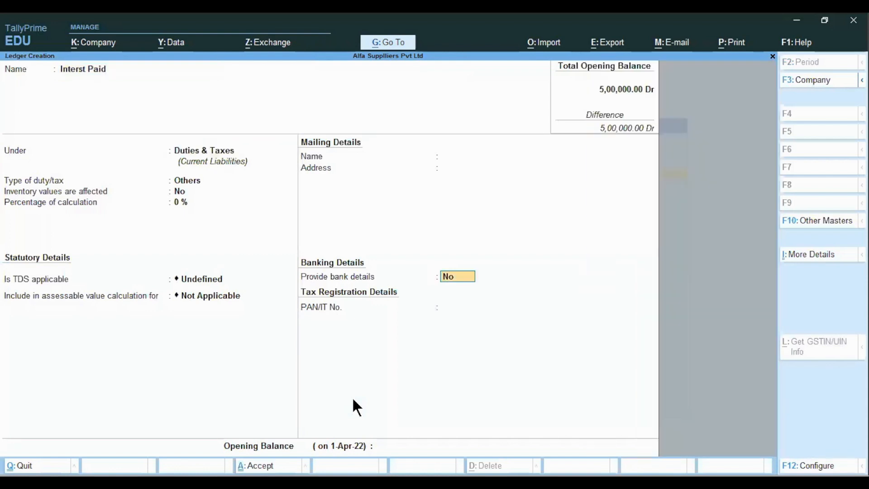
left_click(199, 151)
type("Ind")
key("Down")
key("Up")
key("Return")
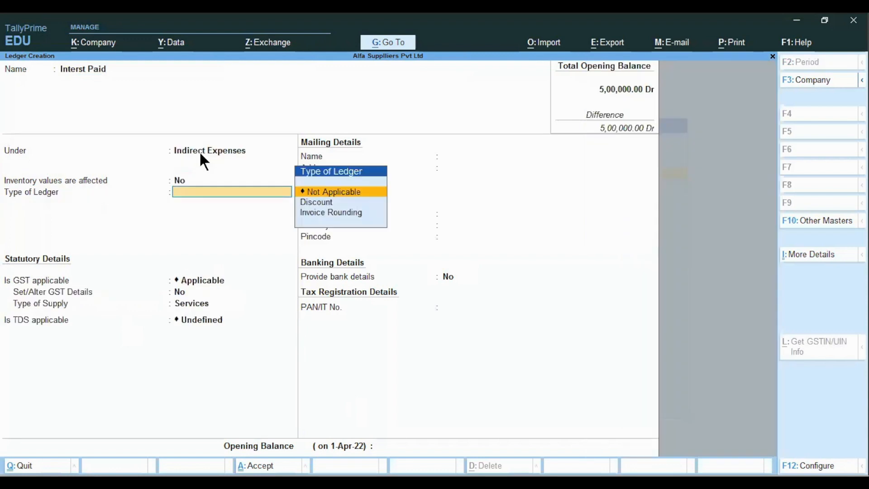
Set GST Not Applicable and TDS Applicable with nature Interst Other Than Interest on Securities, and save.
key("Return")
key("Down")
key("Return")
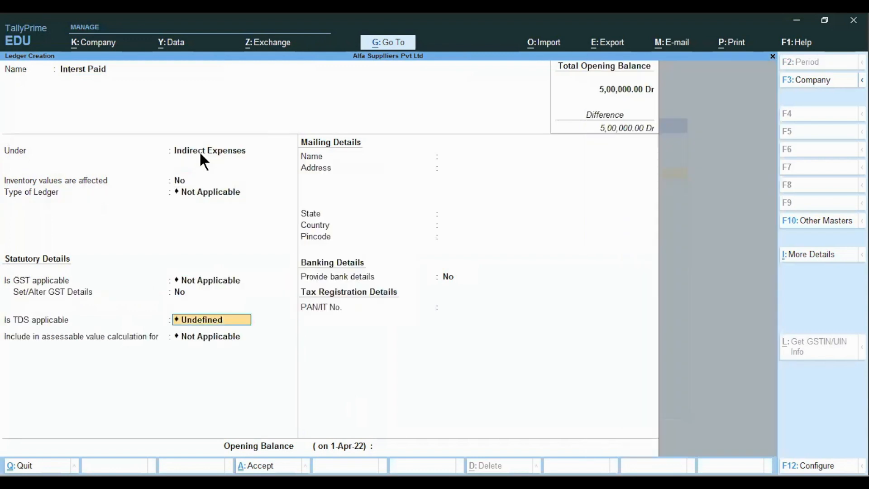
key("BackSpace")
key("Down")
key("Return")
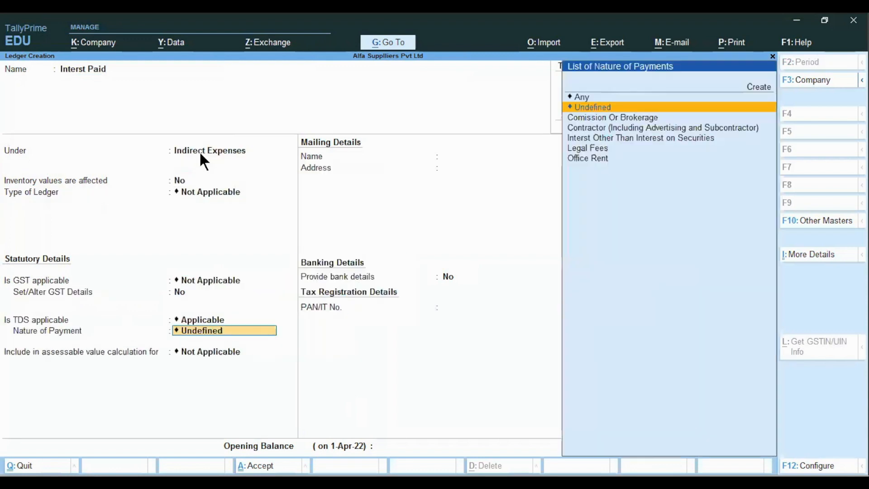
key("Down")
key("Down")
key("Down")
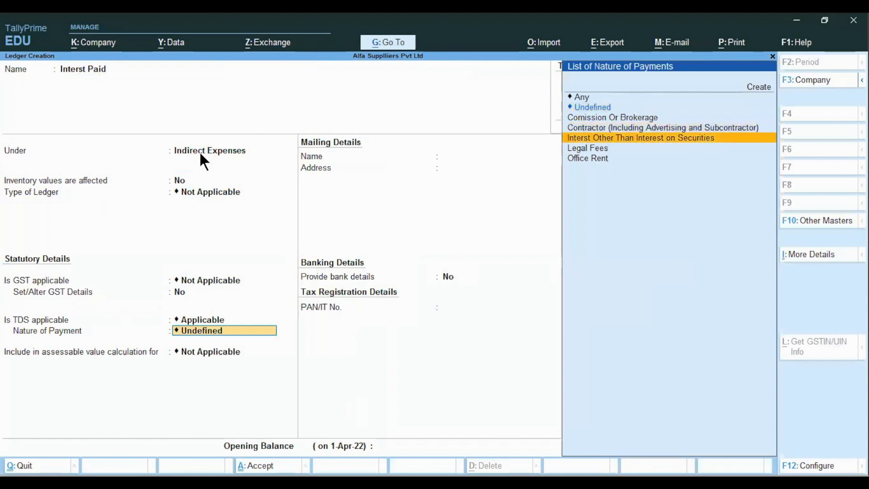
key("Return")
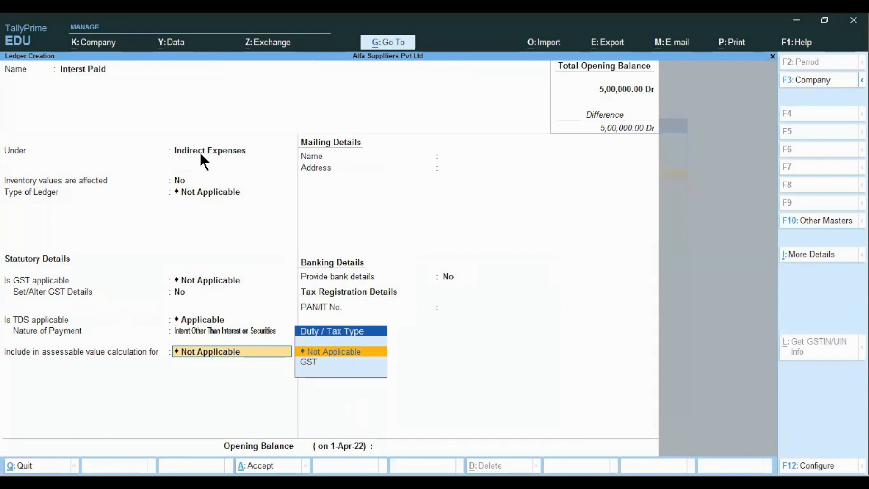
key("Return")
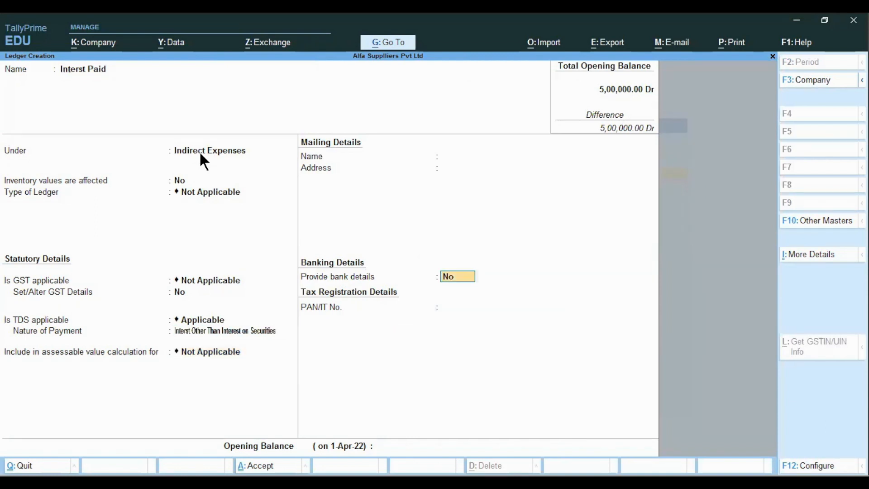
key("Return")
key("Return")
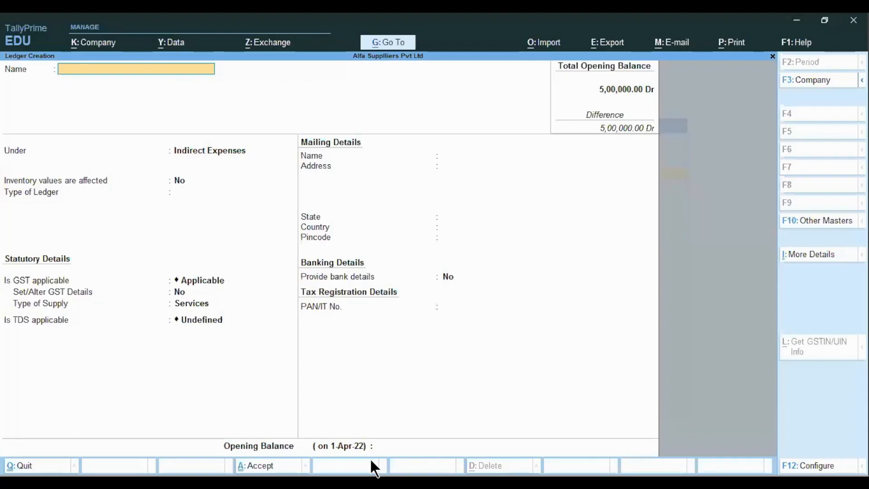
Open a new Journal voucher from the Gateway's voucher entry.
key("Escape")
key("Escape")
key("Down")
key("Down")
key("v")
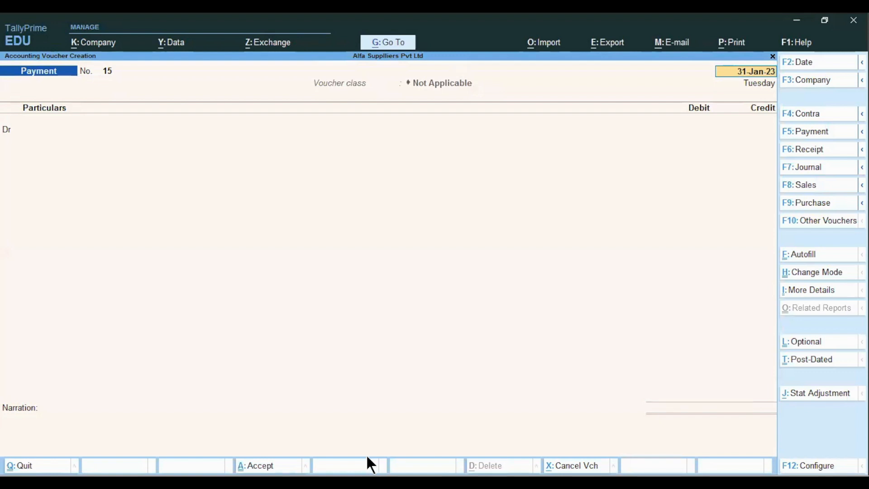
left_click(804, 166)
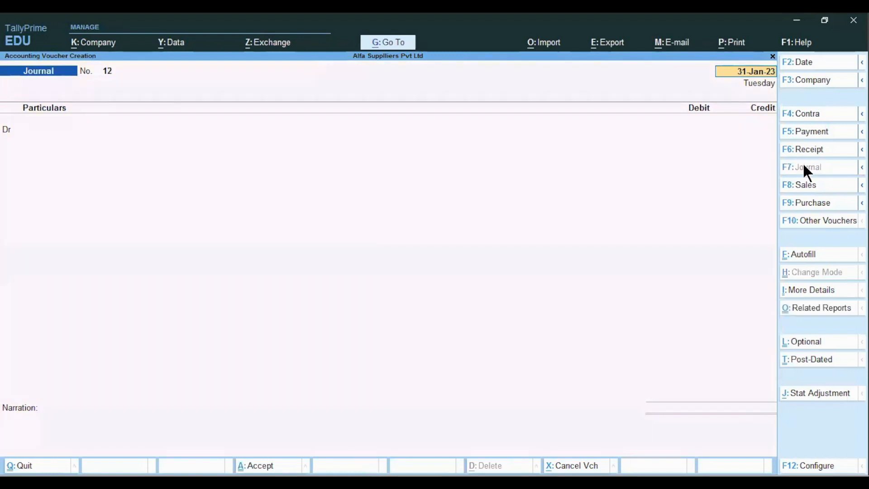
Date the journal voucher 1.3, then switch to the Form 15G/15H lesson slide.
type("1.1")
key("Return")
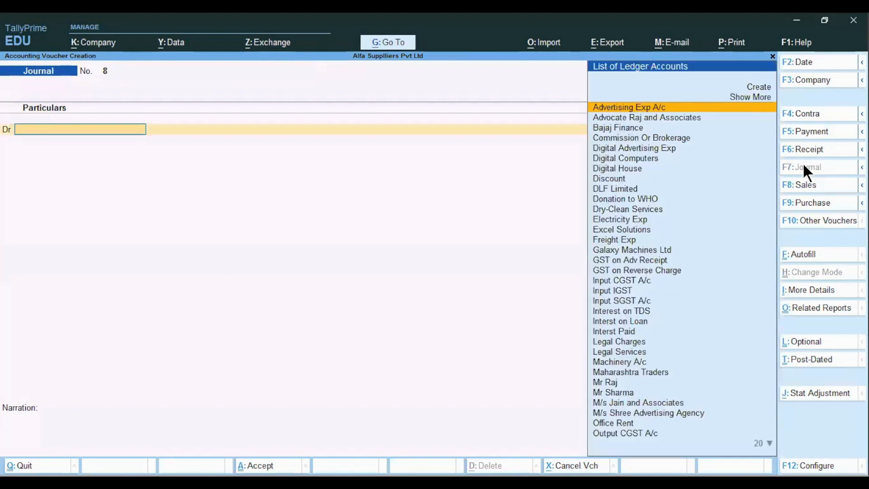
key("BackSpace")
type("1.3")
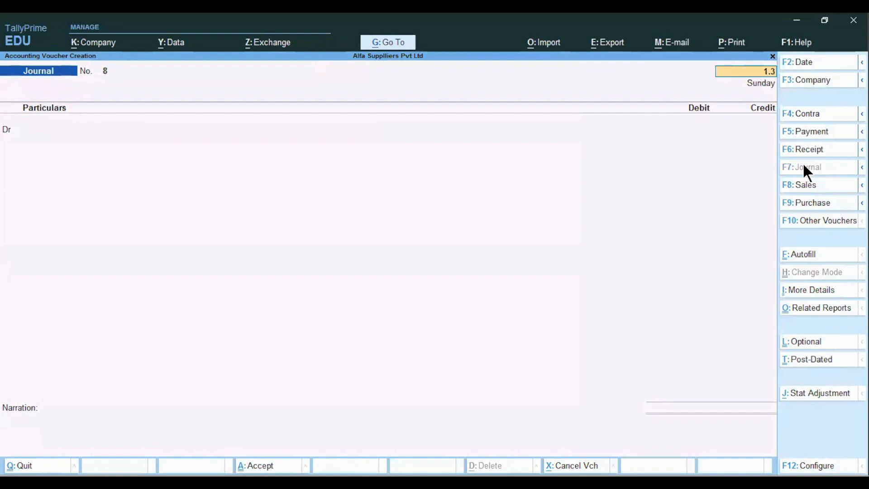
key("Return")
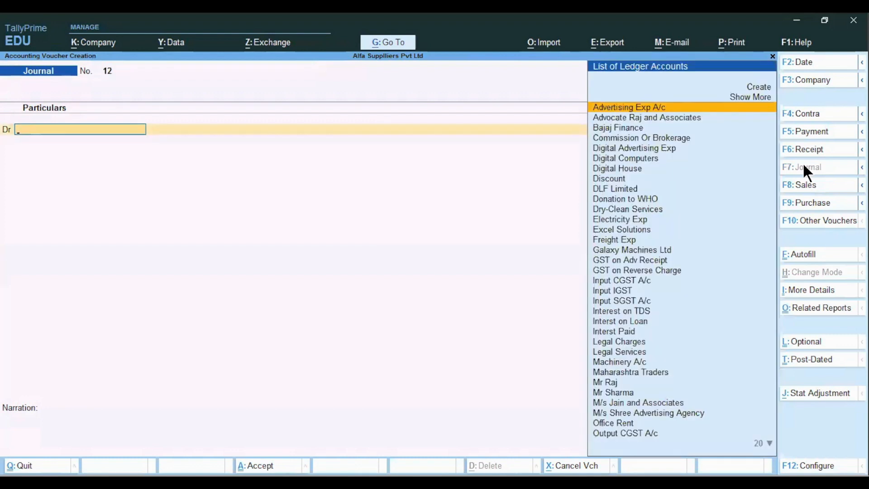
key("alt+Tab")
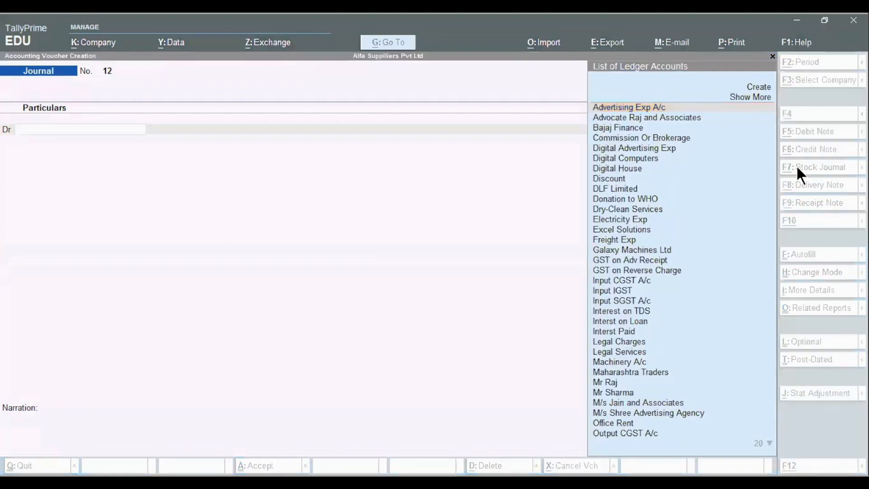
key("alt+Tab")
key("alt+Tab")
key("alt+Tab")
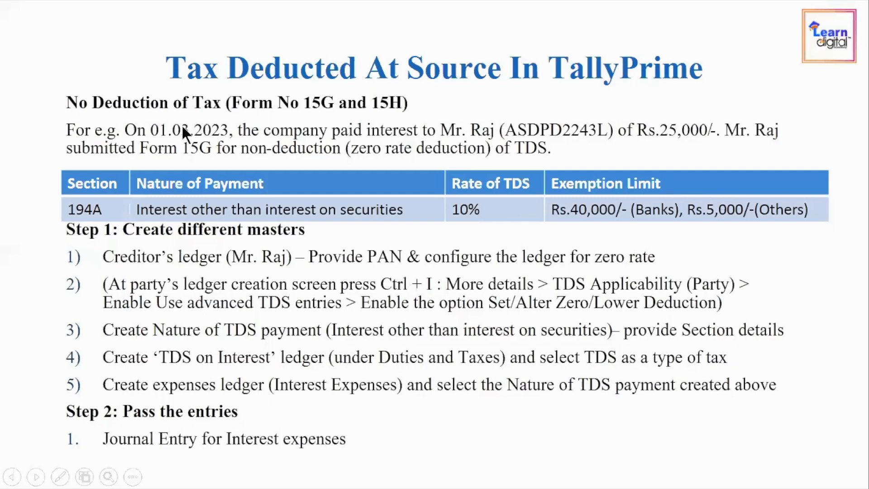
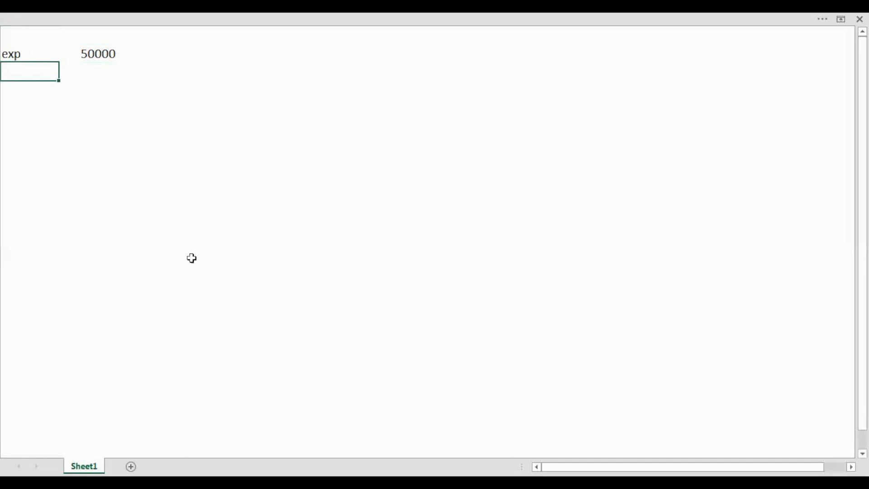
Add a 'tds 2%' row computing 2% of 50000 (1000) and a net payable formula (49000).
type("tds 2%")
key("Tab")
type("=")
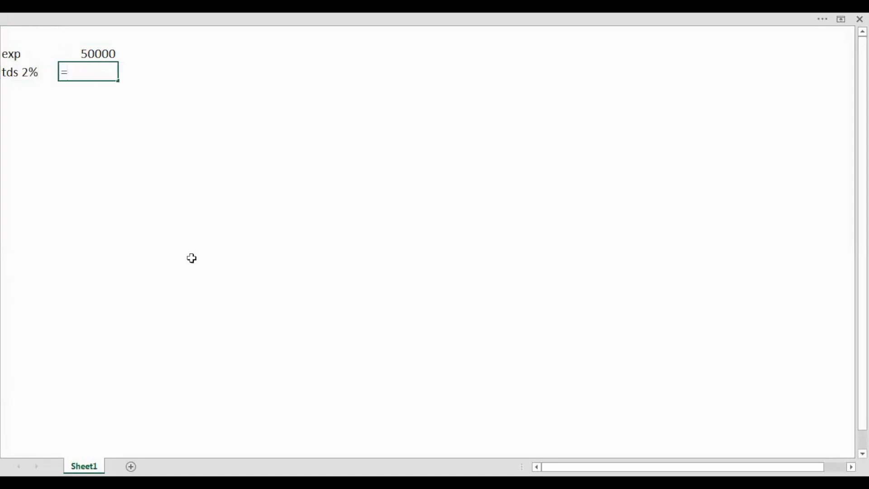
key("Up")
type("*2%")
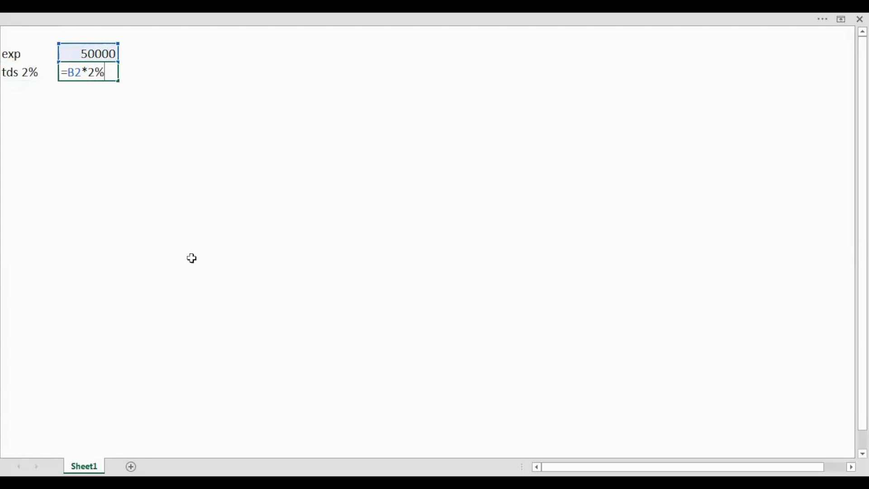
key("Return")
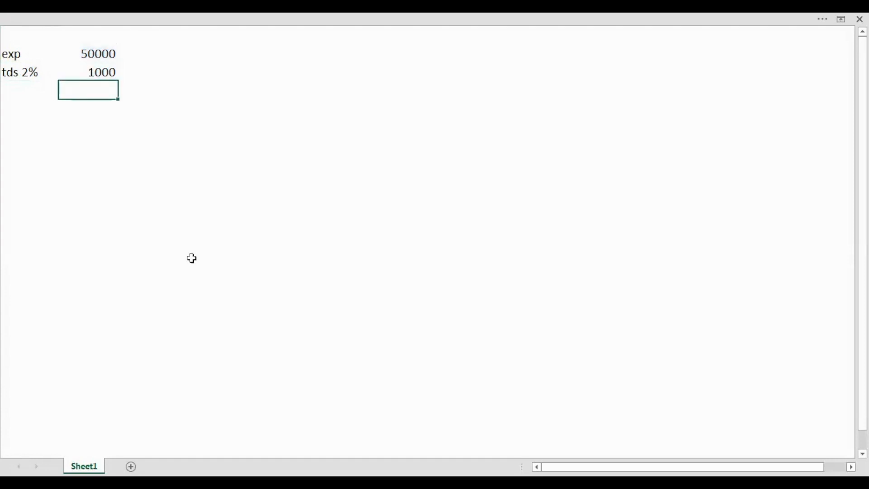
type("=")
key("Up")
key("Up")
key("Left")
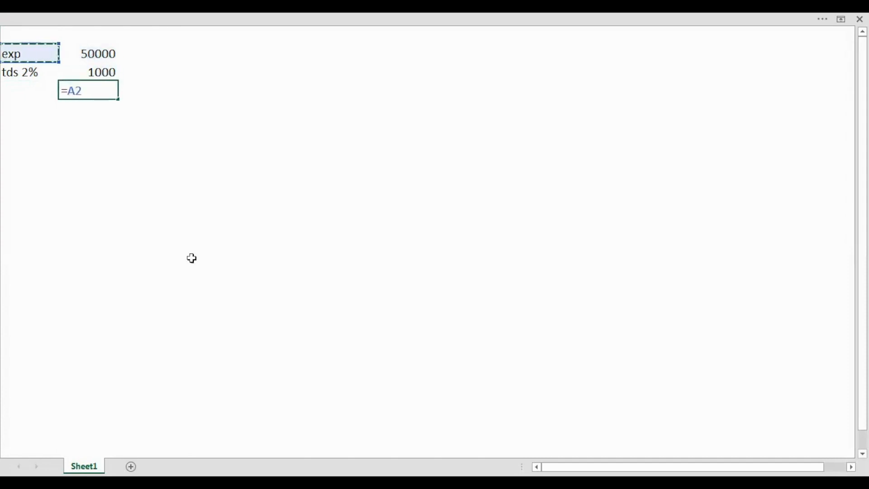
key("Down")
key("Right")
key("Up")
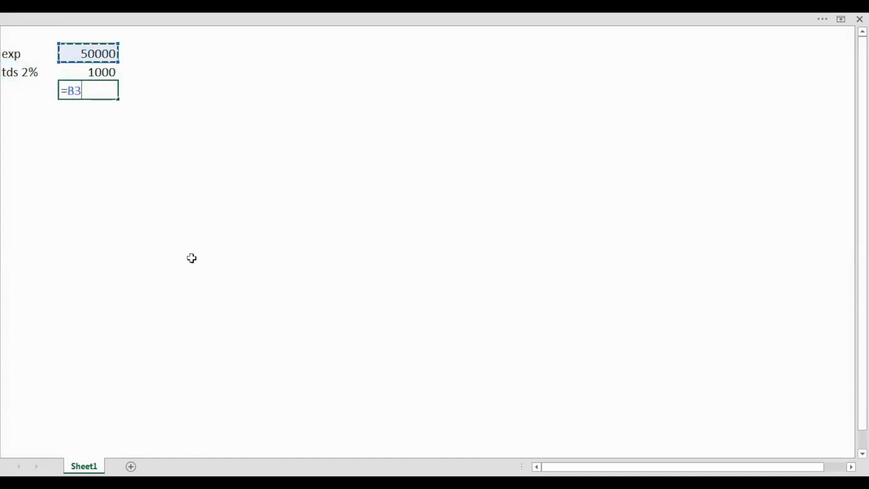
type("-")
key("Up")
key("Return")
Label the amounts 'Payable to Subhash And co' and 'TDS payable to government'.
key("Up")
key("Right")
type("Payable to ")
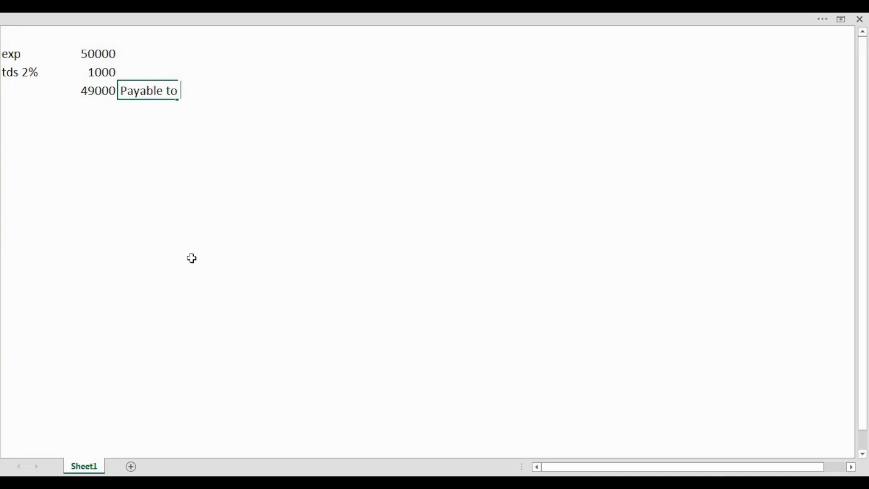
type("Subhash And co")
key("Up")
type("TDS payable to governem")
key("BackSpace")
key("BackSpace")
type("ment")
key("Return")
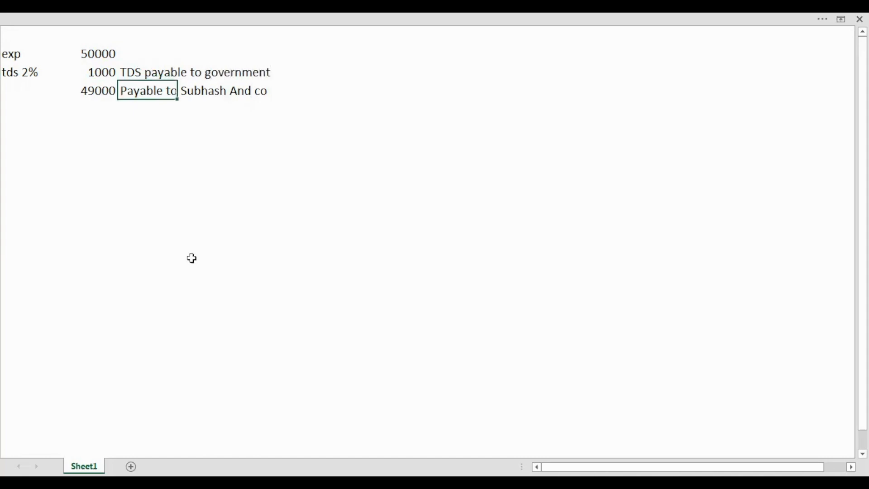
key("Down")
key("Down")
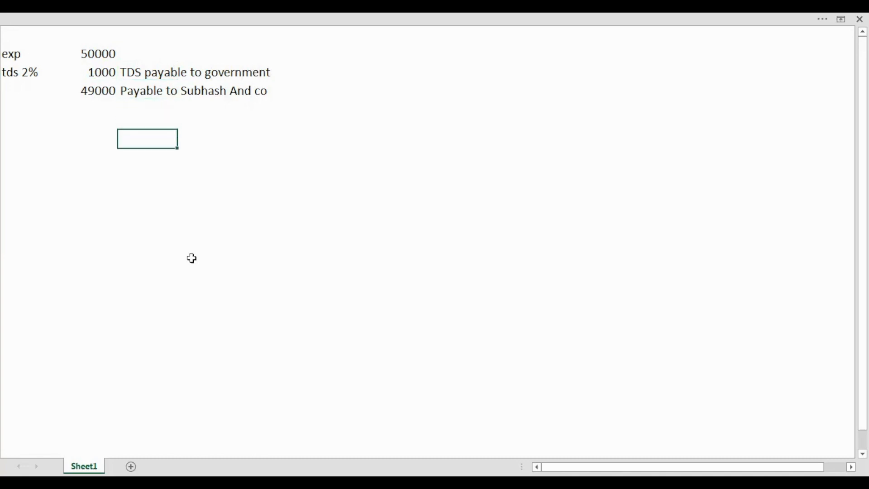
Copy the 50000, 1000 and 49000 amounts into a new column level with the exp row.
left_click_drag(92, 57, 95, 86)
key("ctrl+c")
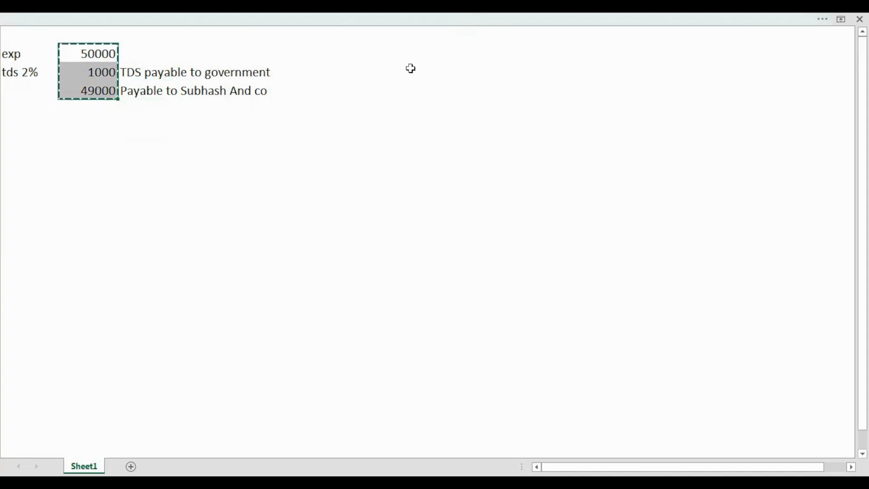
left_click(374, 38)
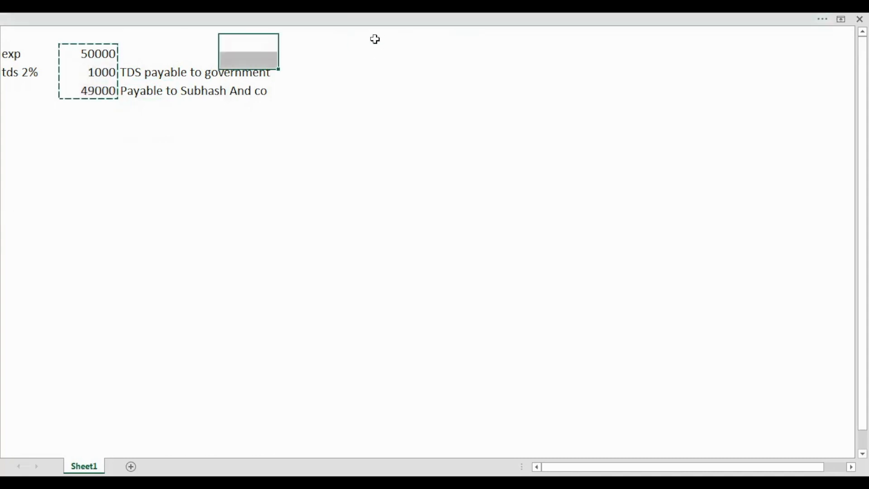
key("ctrl+v")
key("ctrl+z")
left_click(372, 54)
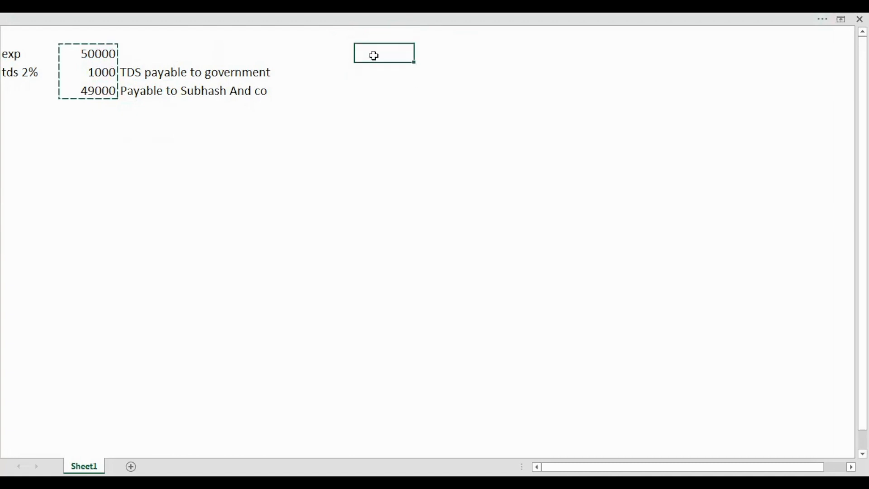
key("ctrl+v")
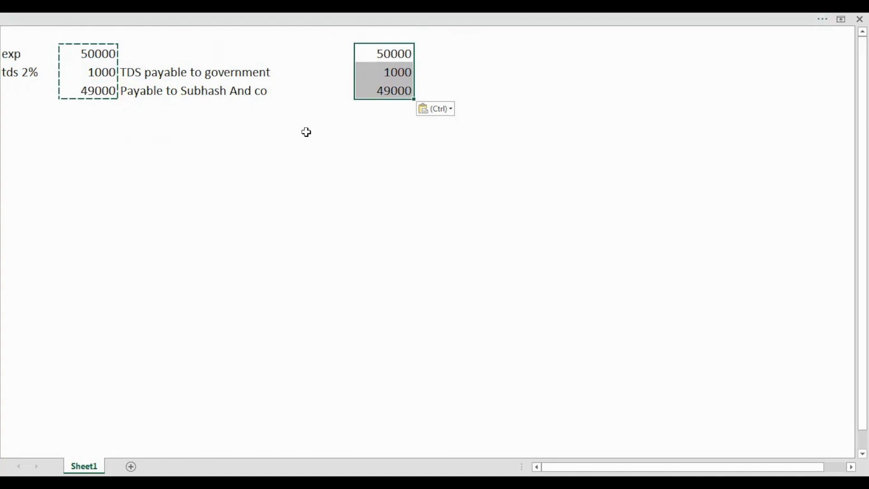
key("Escape")
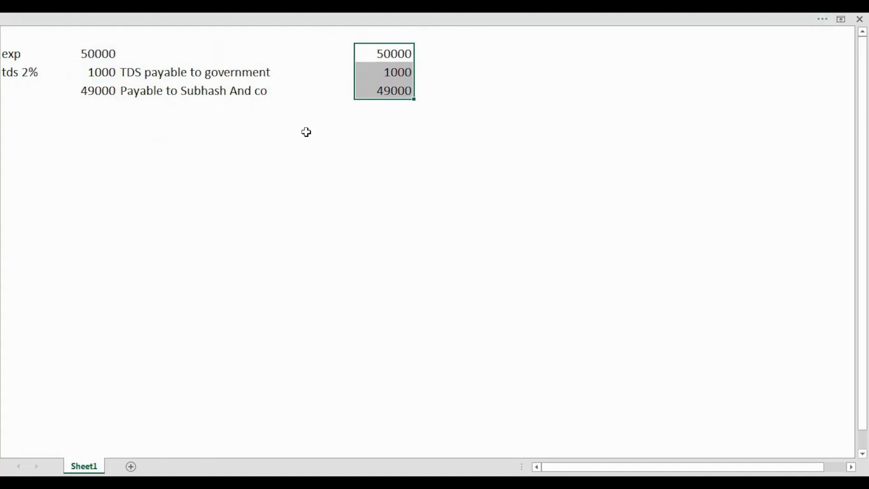
key("Down")
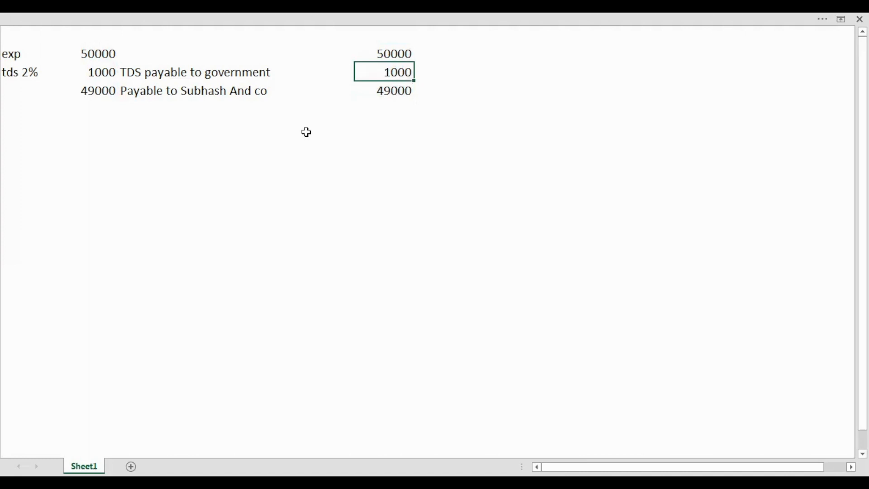
key("alt+Tab")
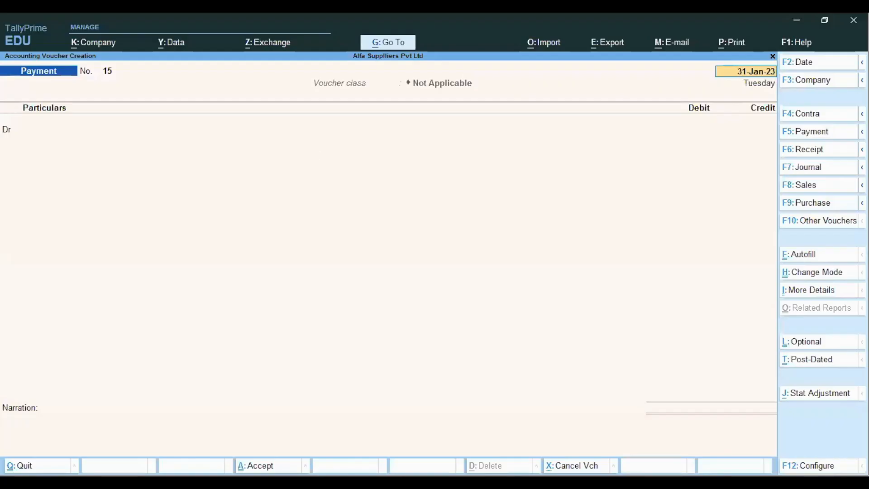
In the copied column, replace the TDS with a 1% formula on the 50000 expense.
key("alt+Tab")
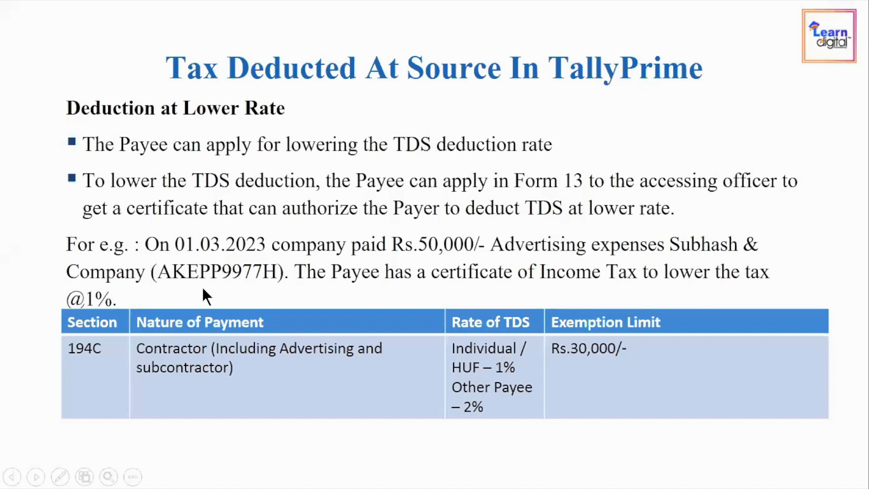
key("alt+Tab")
key("alt+Tab")
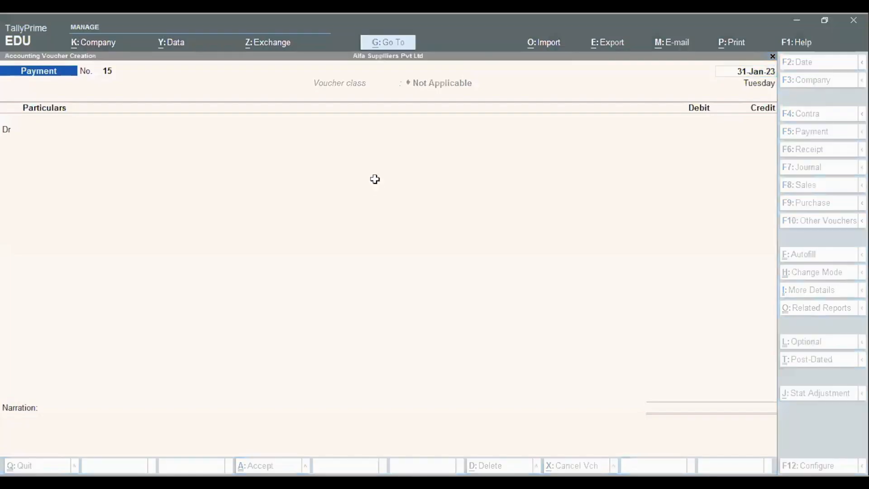
type("=")
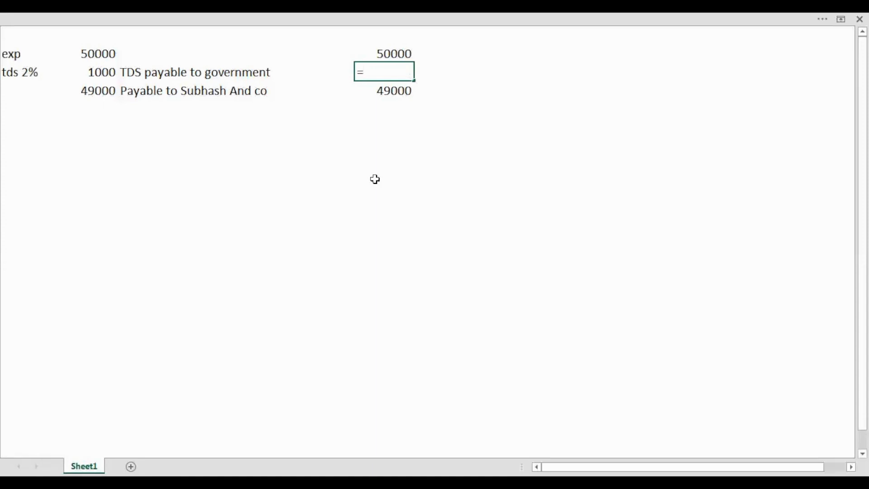
key("Up")
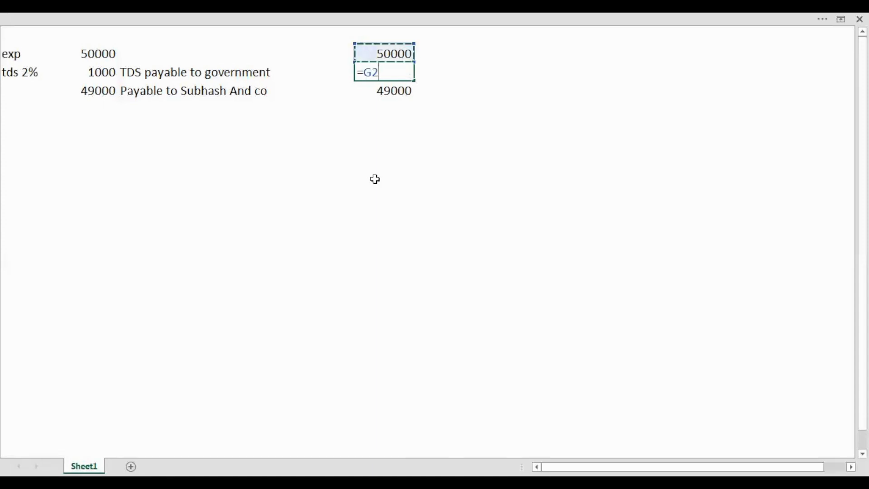
type("*1%")
key("Return")
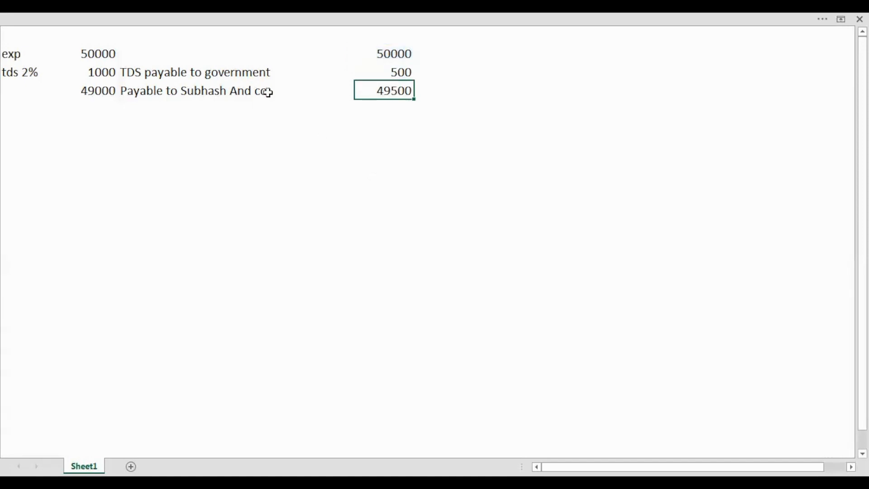
Head the original figures 'Normal case' and delete the empty cells, shifting figures left.
left_click_drag(127, 72, 206, 72)
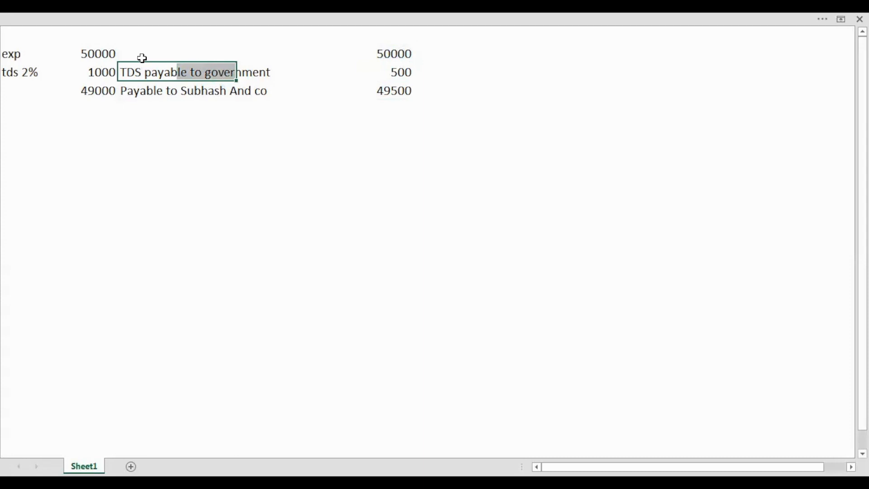
left_click(46, 40)
type("Normal case")
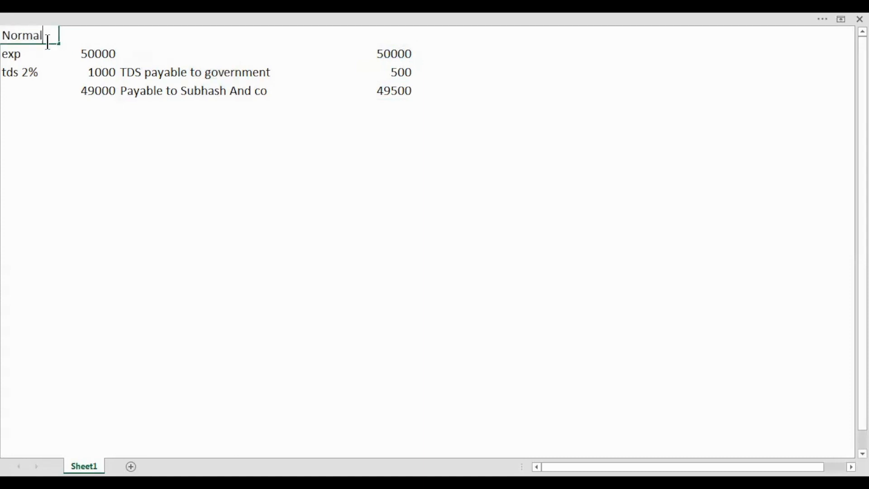
key("Right")
key("Right")
key("Right")
key("Right")
key("Right")
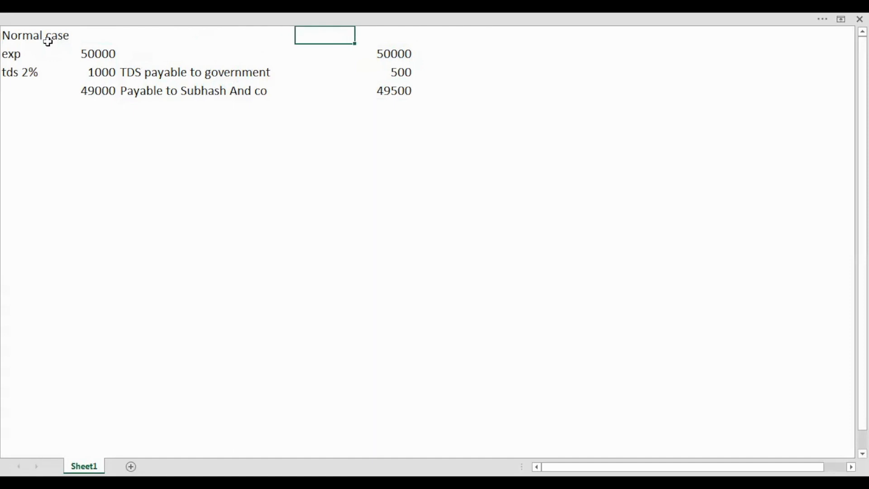
key("shift+Down")
key("shift+Down")
key("shift+Down")
key("shift+Down")
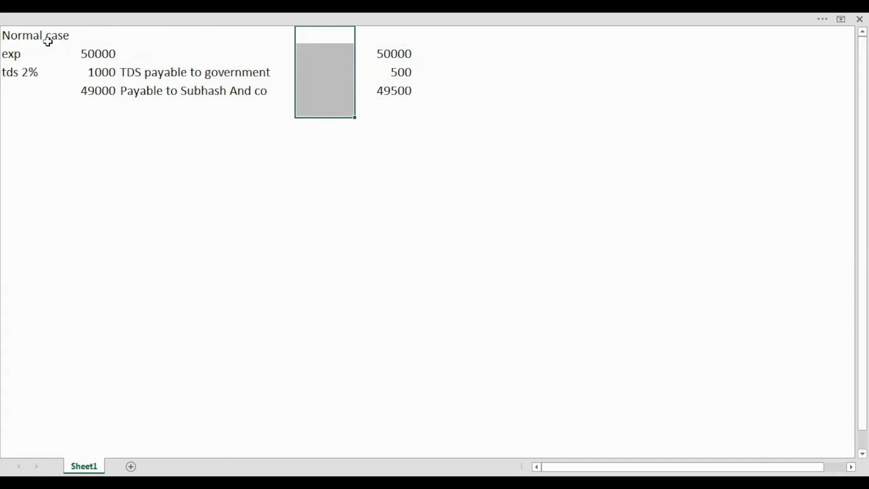
key("ctrl+minus")
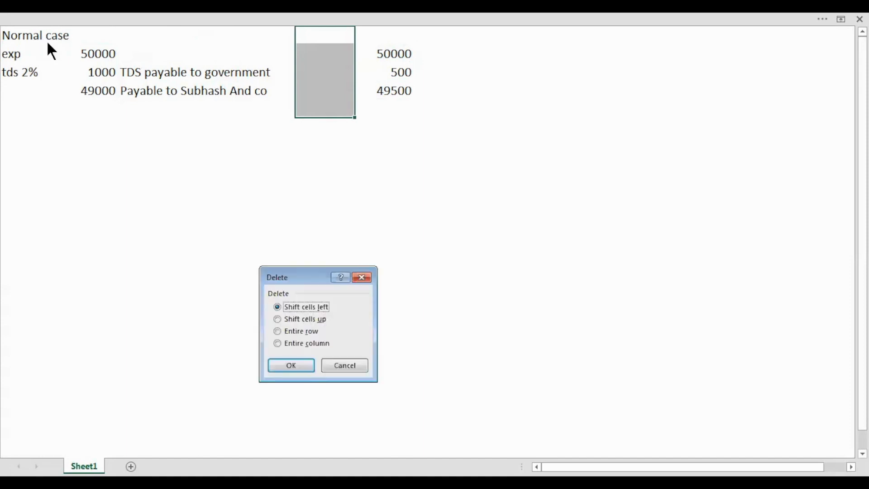
key("Return")
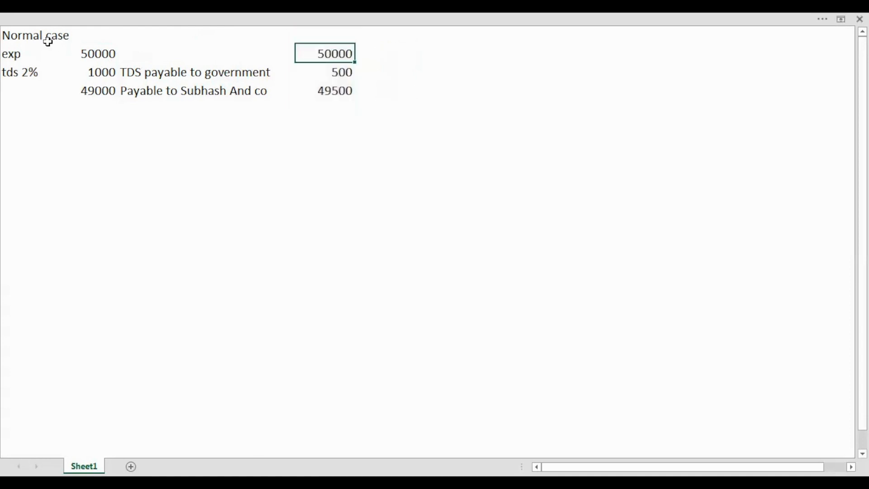
Bold the 49500 net amount and place a 'special case' heading above its figures.
key("Down")
key("Down")
key("ctrl+b")
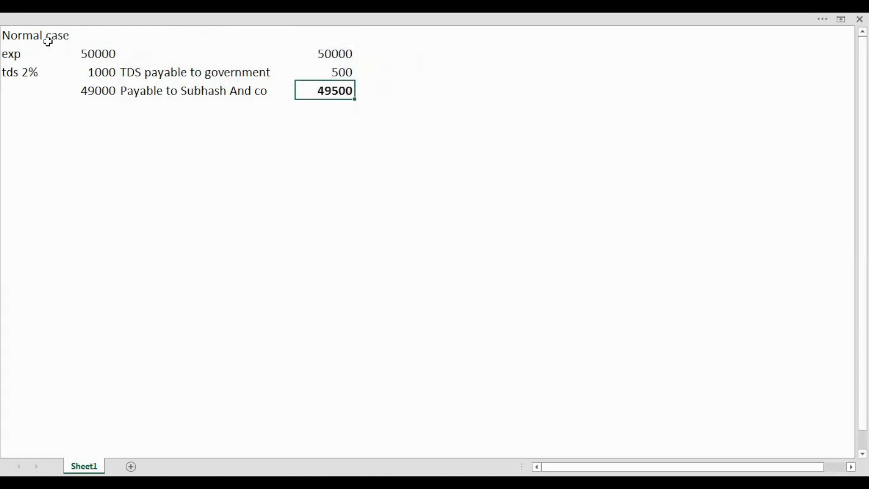
key("Left")
key("Up")
key("Up")
key("Up")
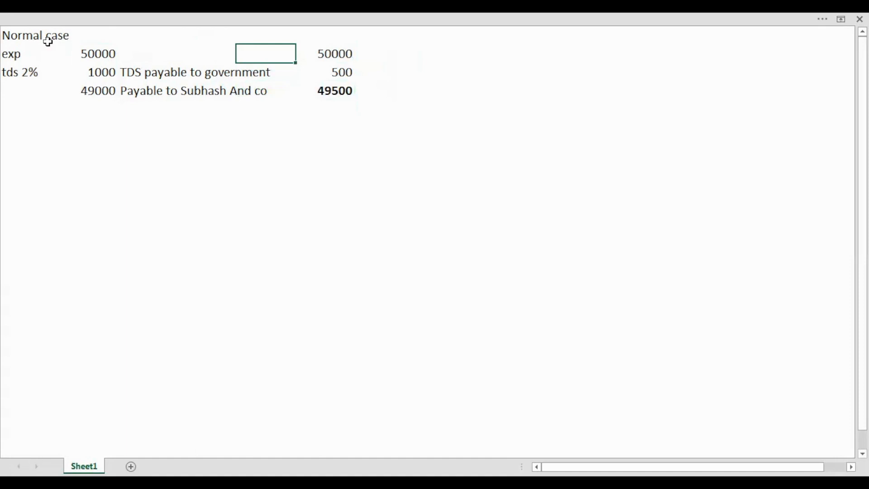
type("s")
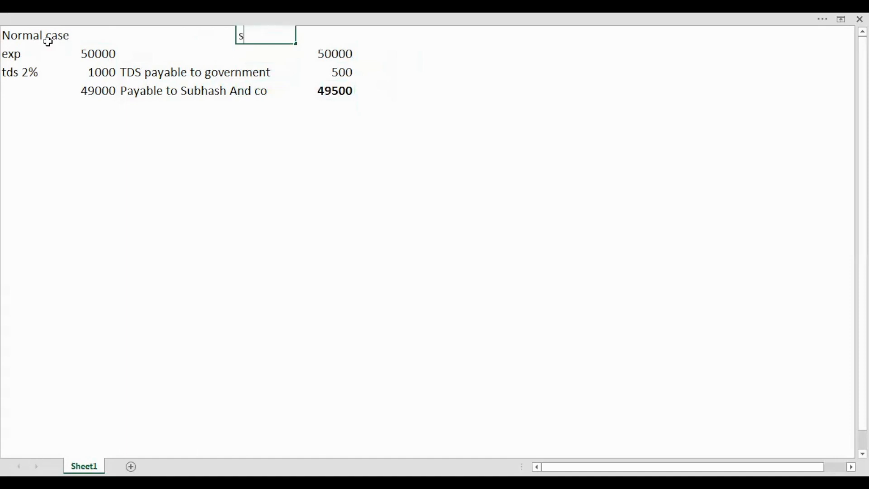
type("pecial case")
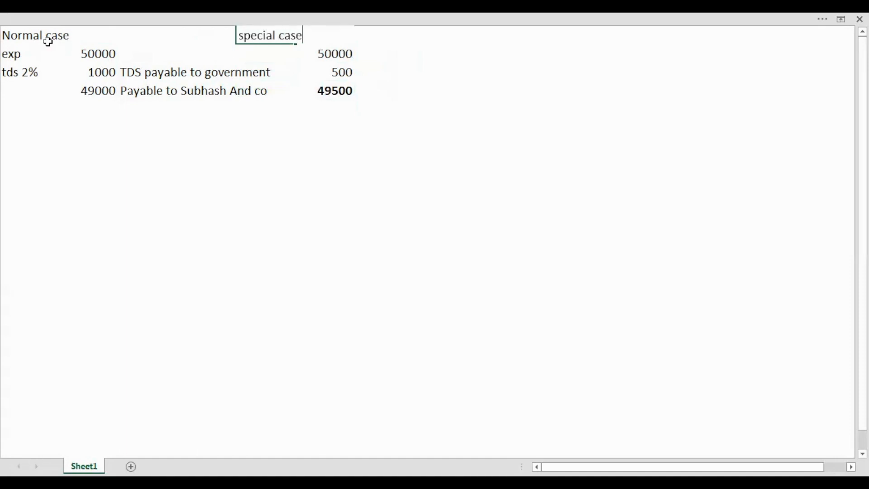
key("Return")
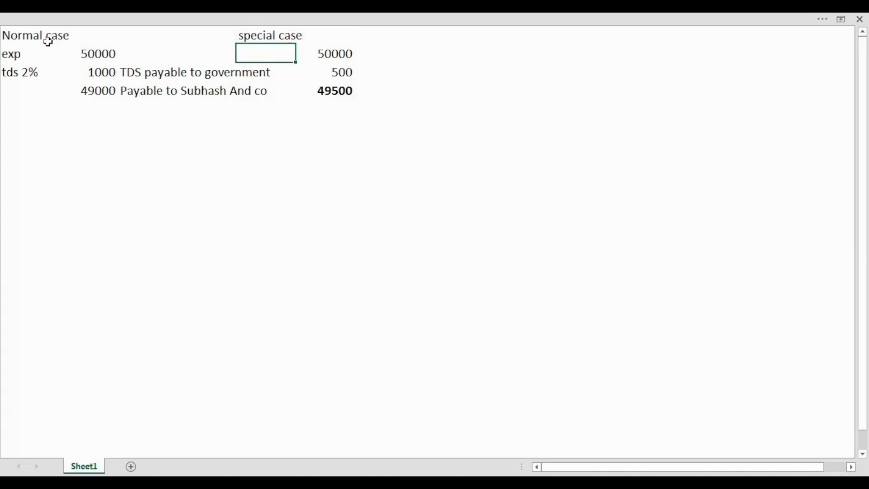
key("Up")
key("ctrl+x")
key("Right")
key("ctrl+v")
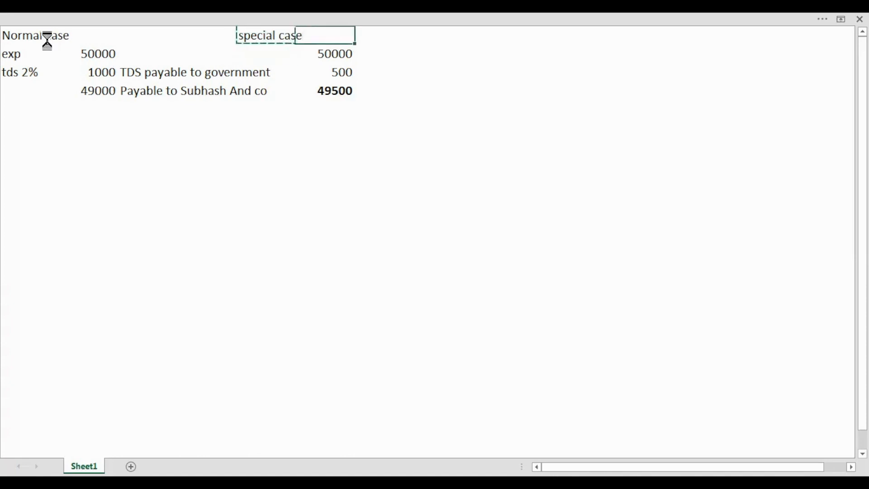
key("Left")
key("Left")
key("Left")
key("Left")
key("Left")
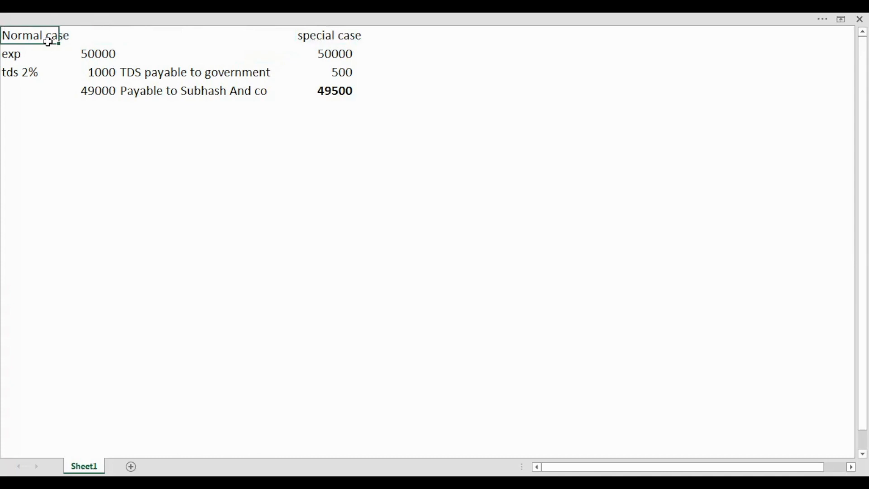
key("alt+Tab")
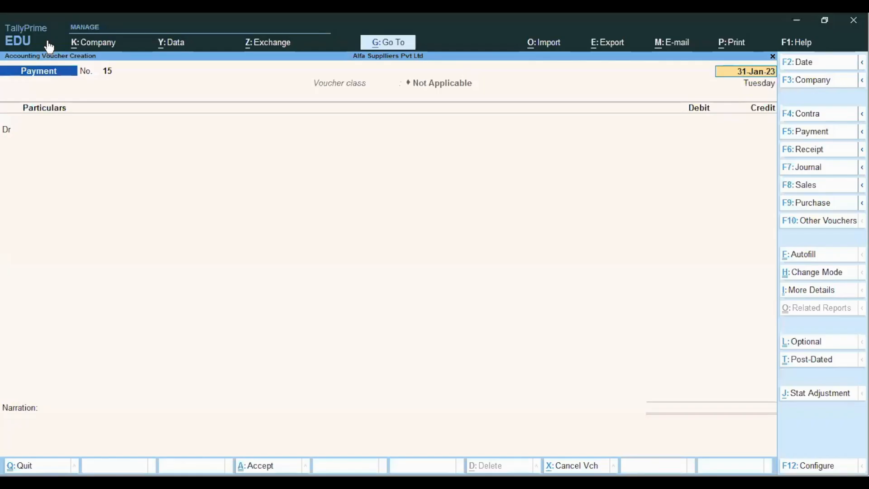
Advance the PowerPoint slideshow from the lower-rate slide to the TDS steps slide.
key("alt+Tab")
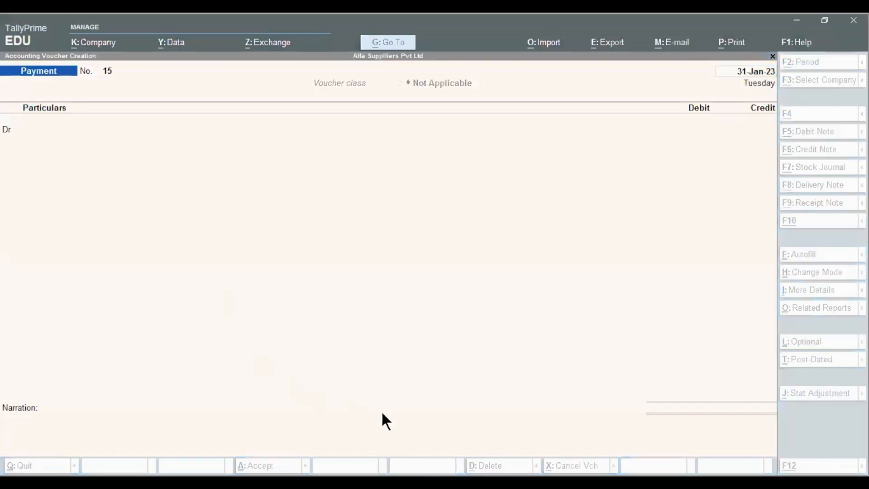
key("alt+Tab")
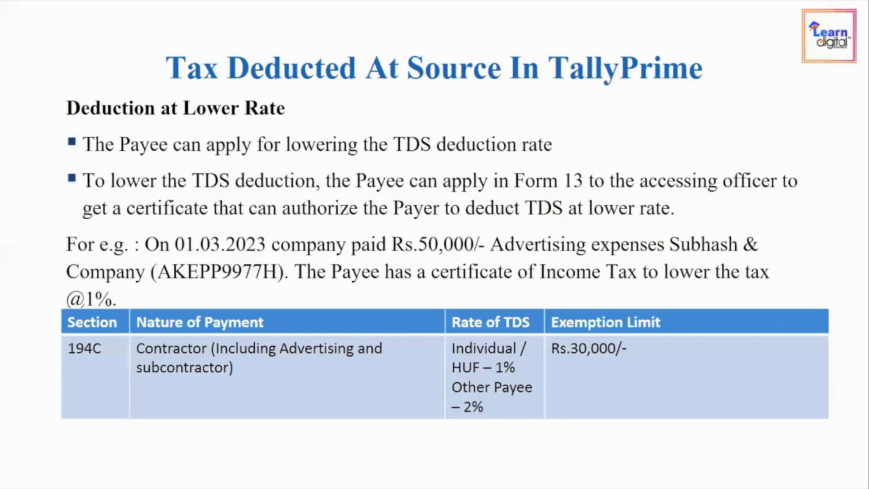
left_click(232, 99)
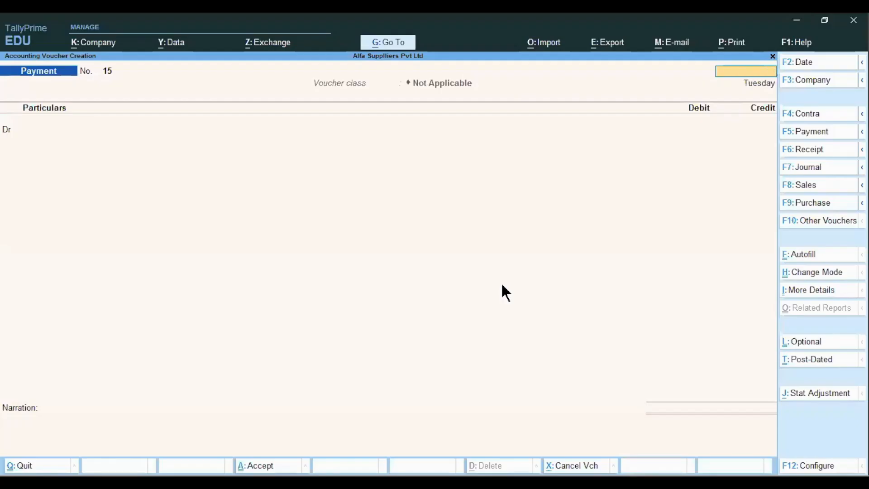
Open the Contractor TDS nature of payment for alteration.
key("Escape")
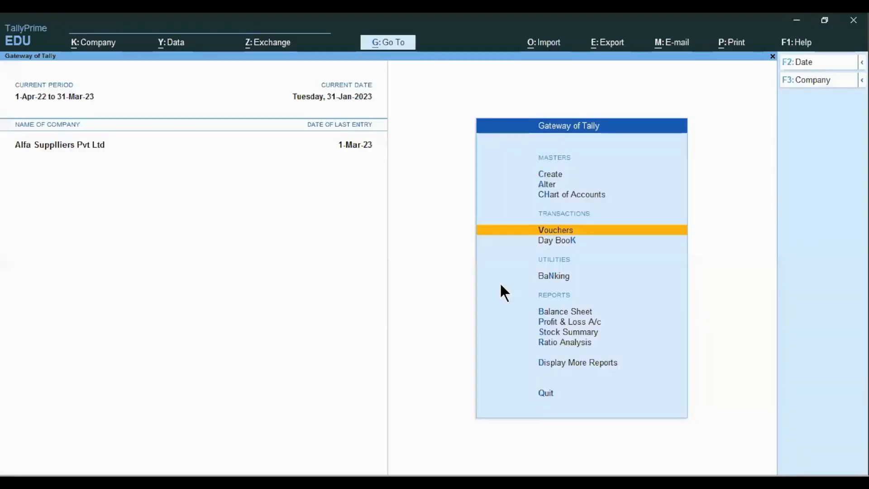
key("Up")
key("Up")
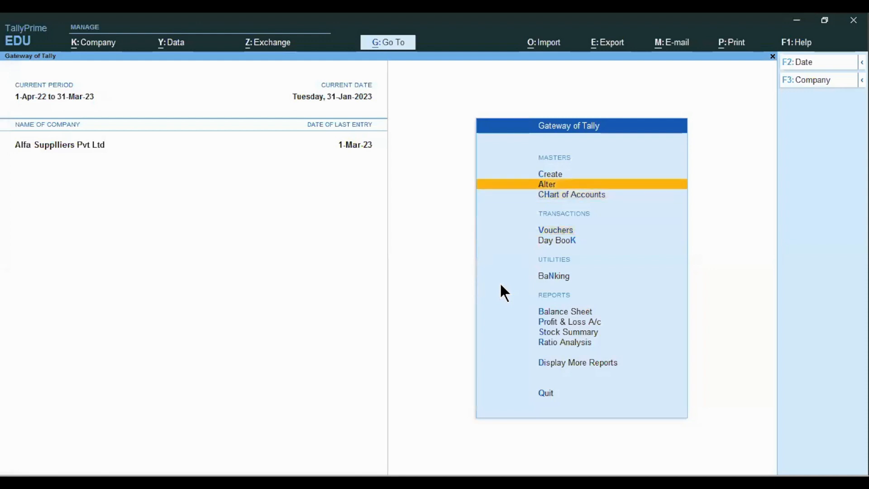
key("Return")
key("Down")
key("Down")
key("Down")
key("Down")
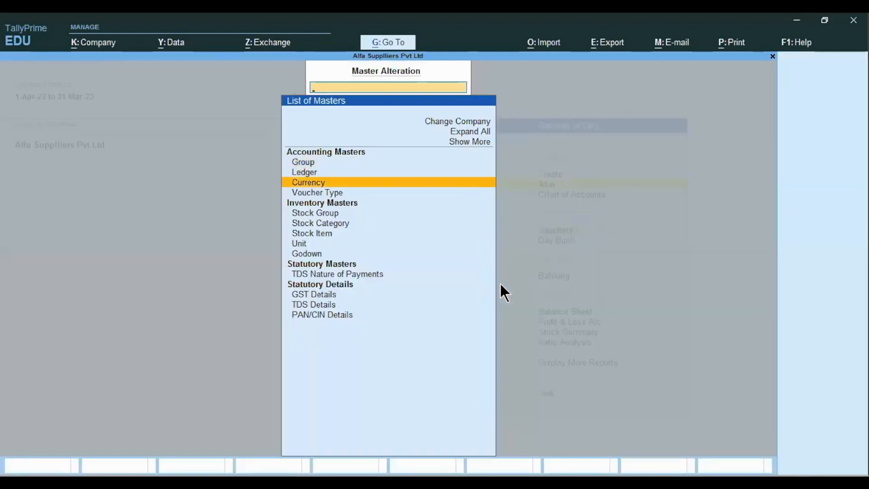
key("Down")
key("Down")
key("Down")
key("Down")
key("Down")
key("Return")
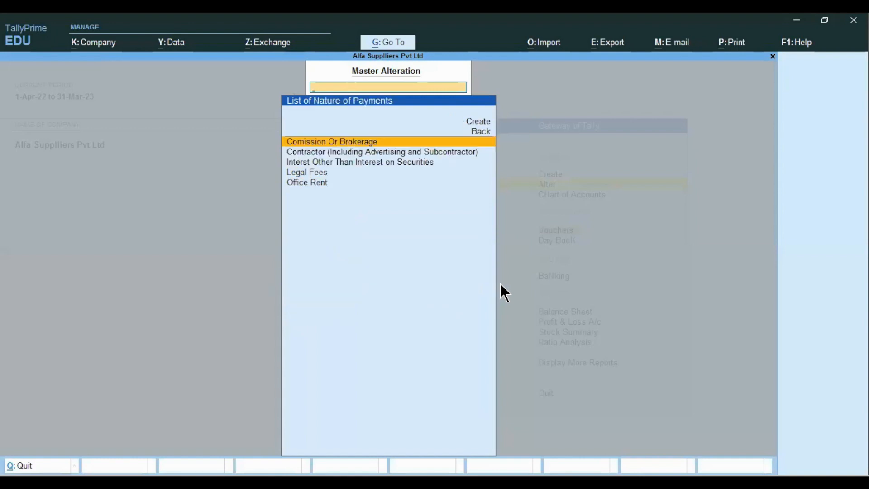
key("Down")
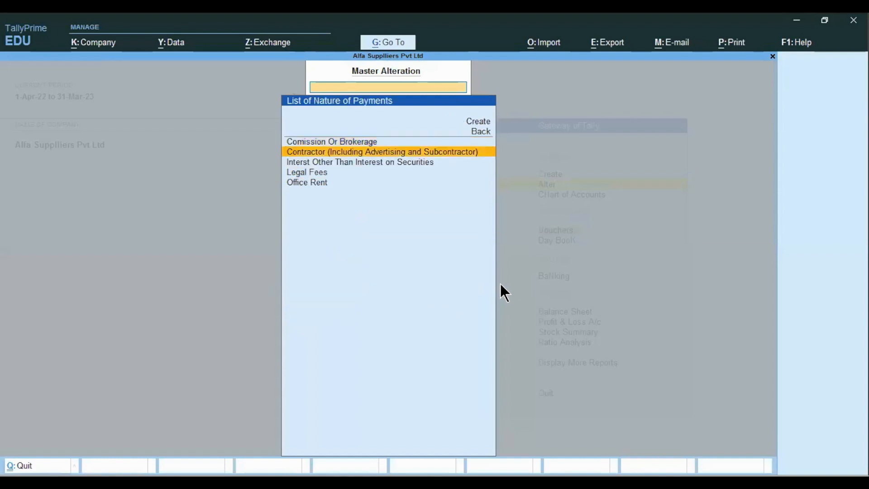
key("Return")
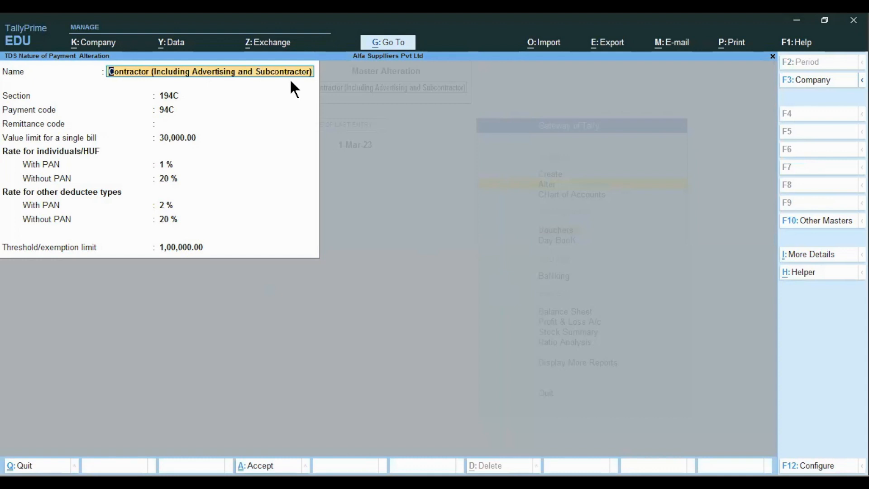
Review Section 194C and the 1%/2% With PAN rates, then accept the Contractor nature.
left_click(175, 96)
left_click(175, 112)
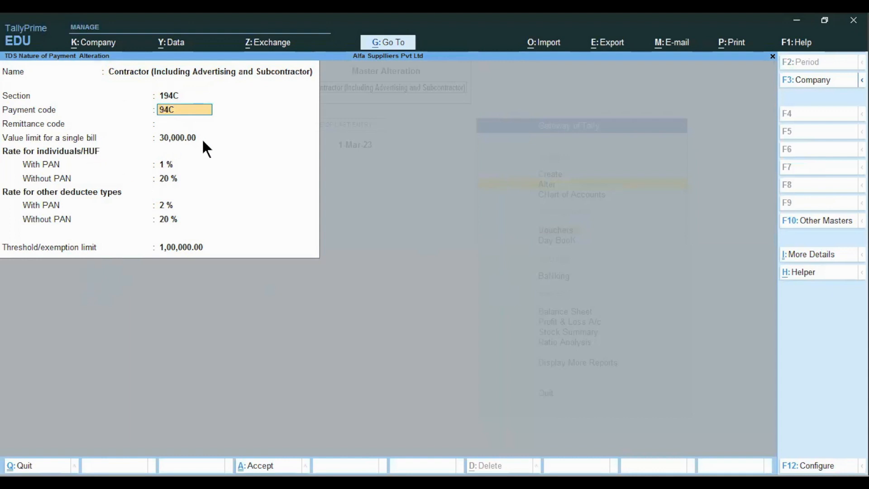
mouse_move(167, 143)
key("Return")
key("Return")
key("Return")
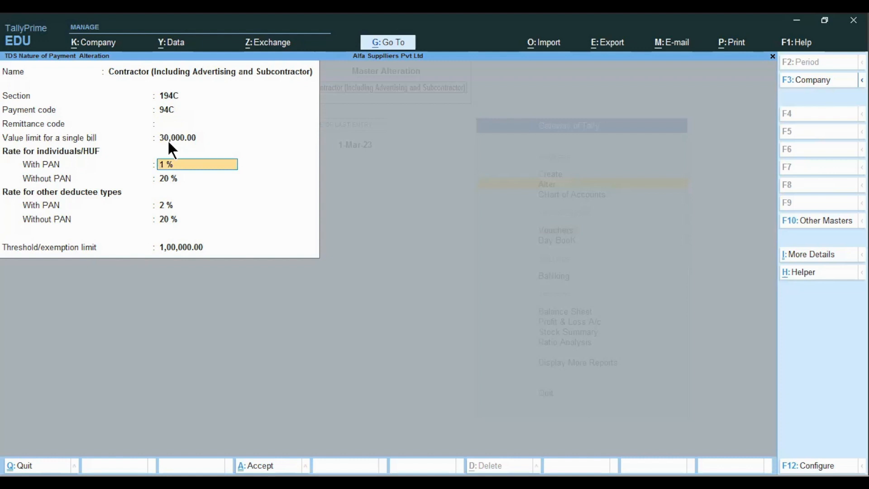
key("Return")
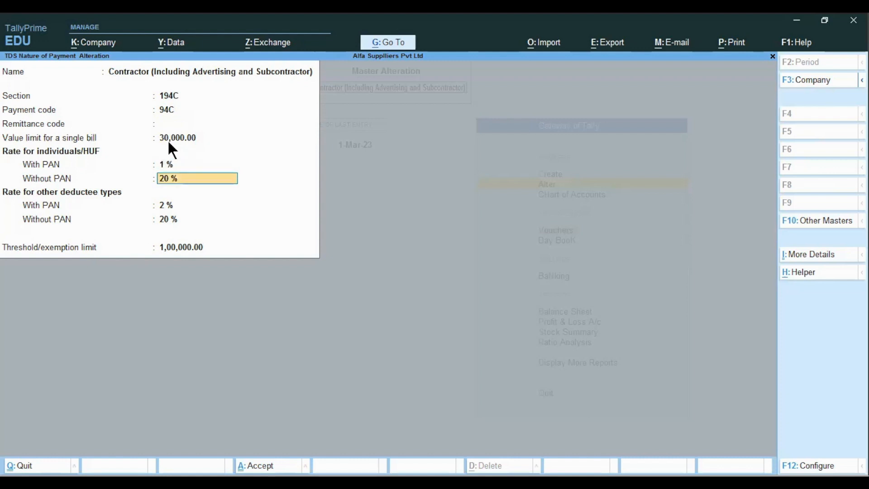
key("Return")
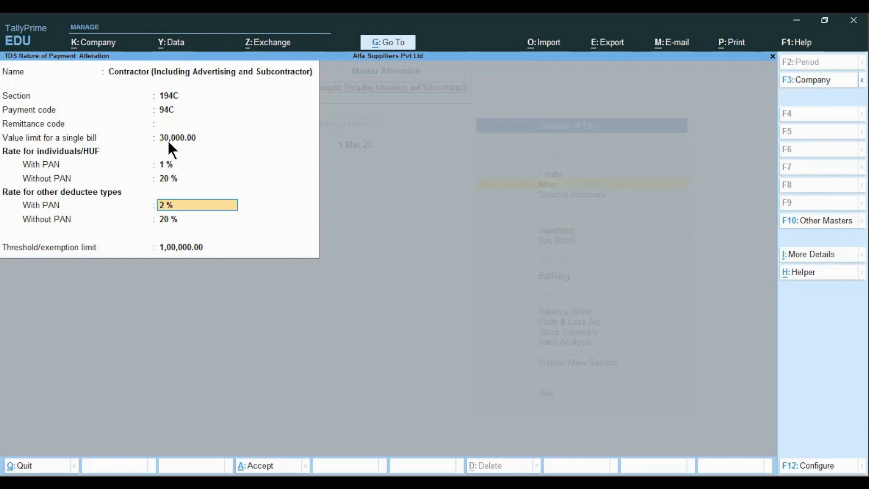
key("Return")
key("Return")
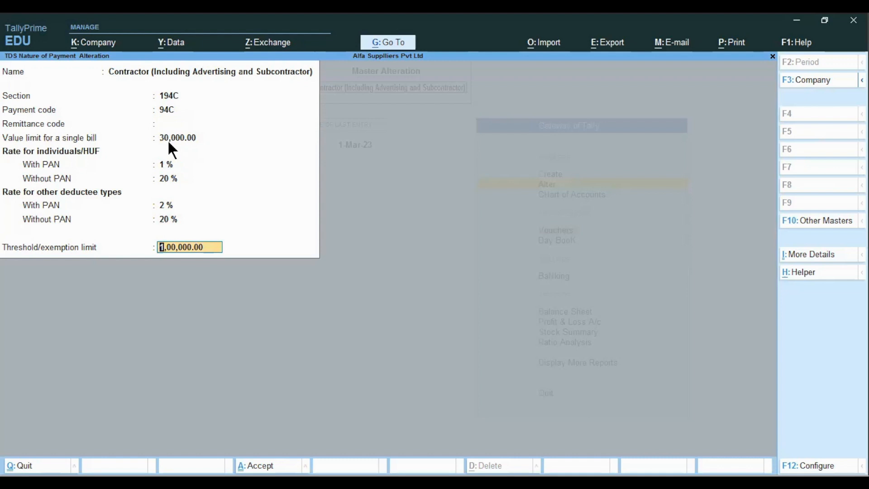
key("ctrl")
key("ctrl+a")
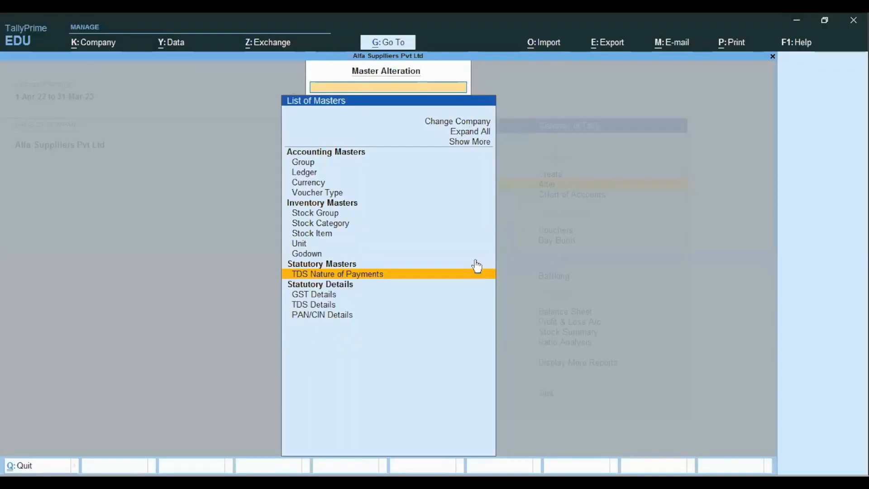
key("Up")
key("Up")
key("Up")
key("Up")
key("Up")
key("Up")
key("Up")
key("Return")
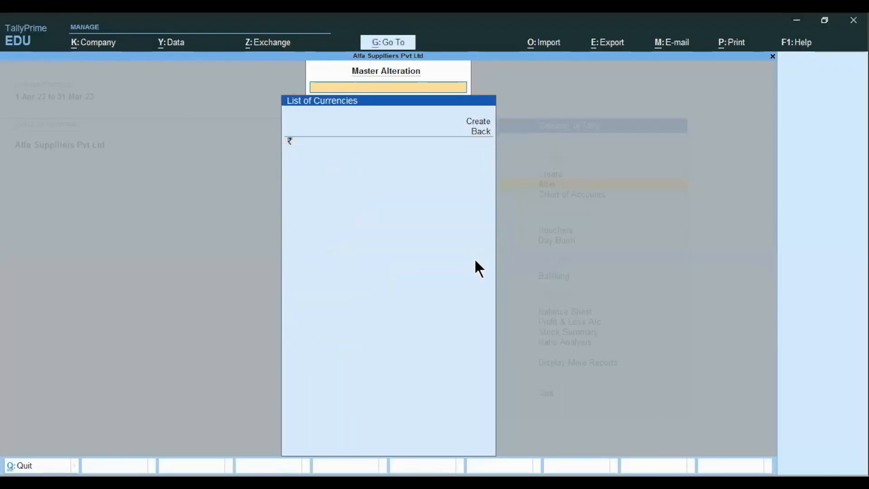
Check the TDS on Advertising ledger: Duties & Taxes group, TDS type, Contractor nature.
key("Escape")
key("Up")
key("Return")
type("Tds")
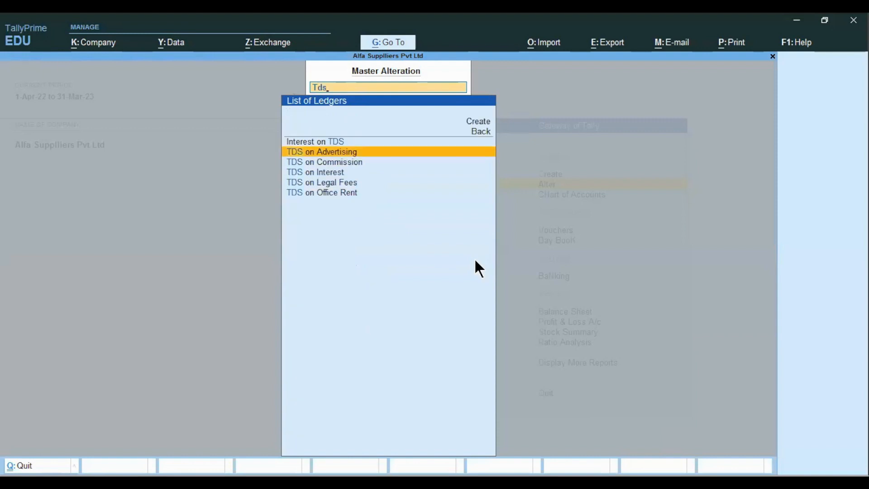
key("Return")
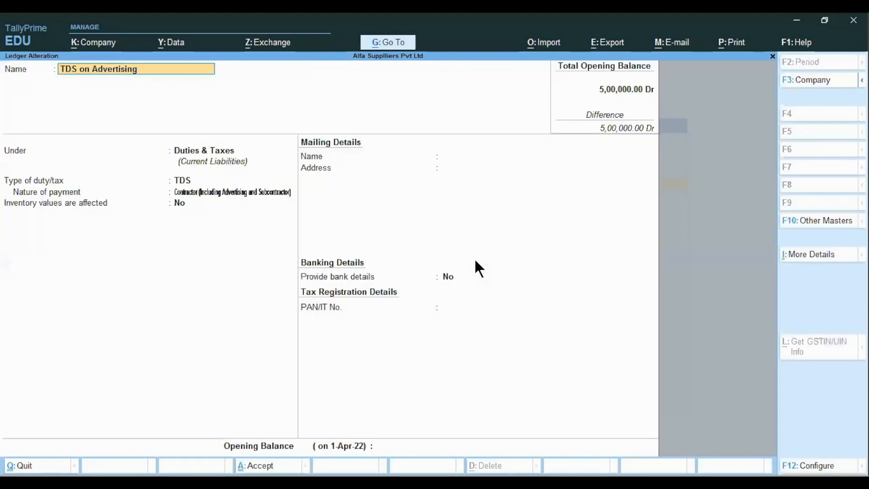
key("Return")
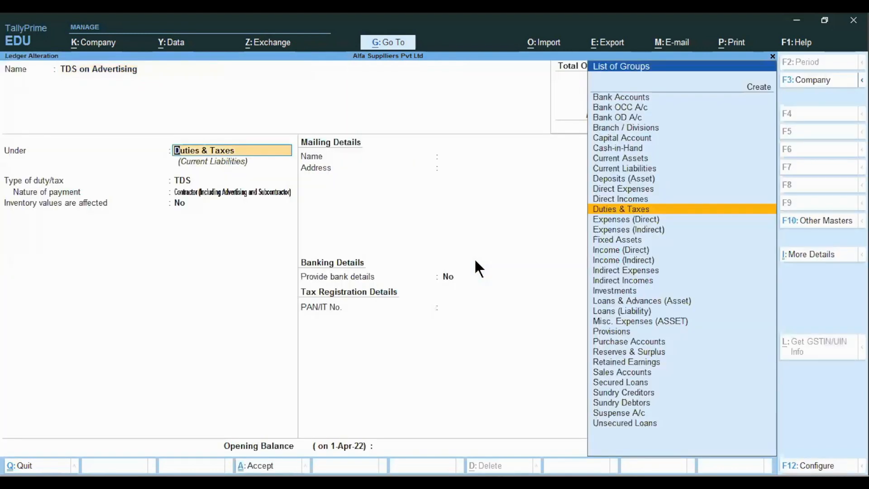
key("Return")
key("Return")
key("BackSpace")
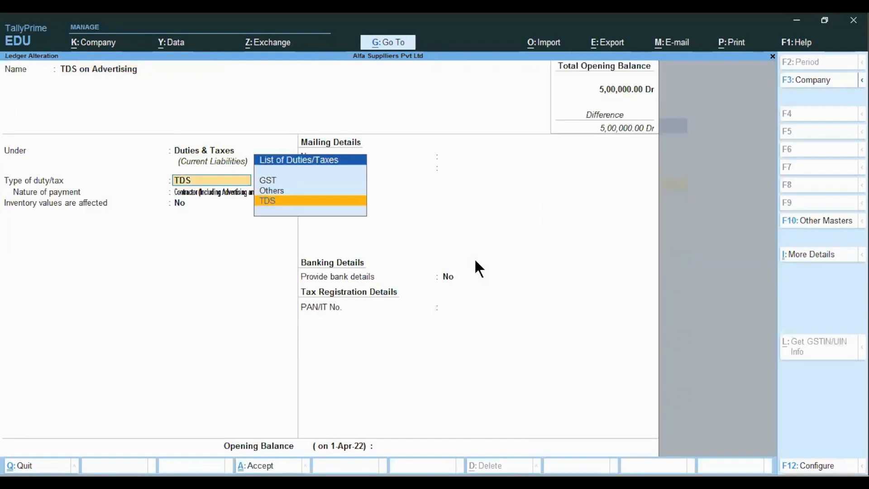
key("Return")
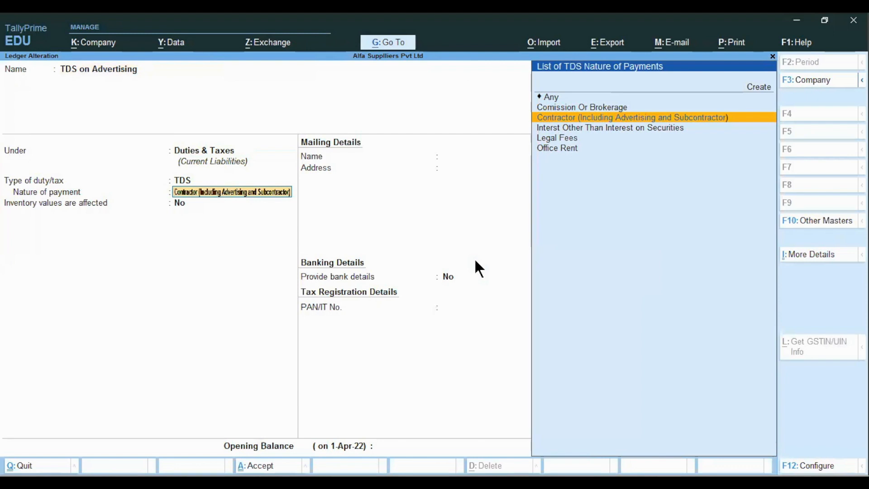
key("Return")
key("Return")
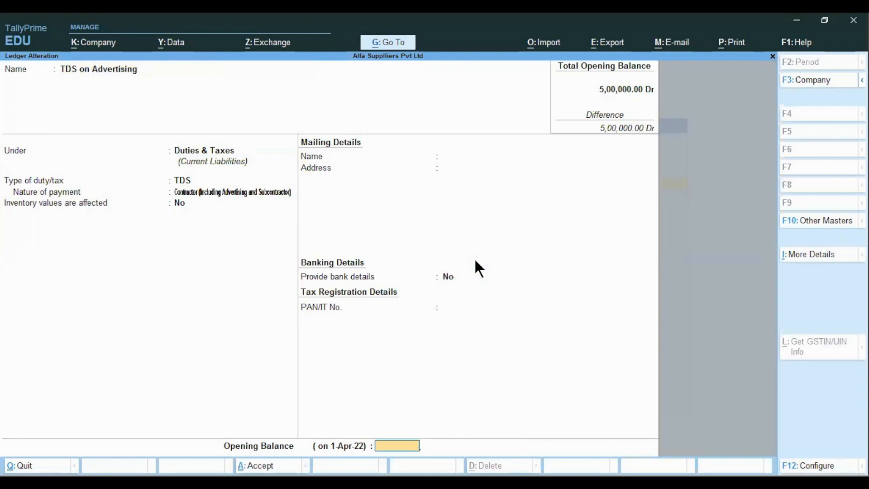
key("Return")
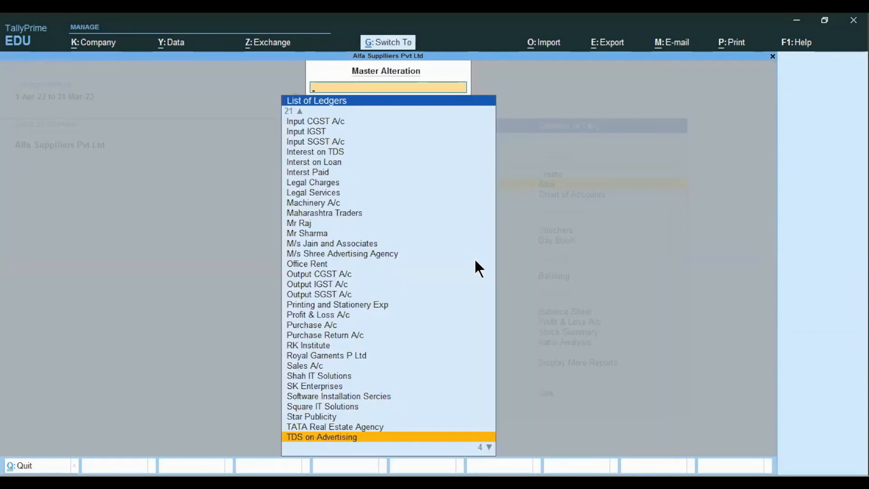
Filter the ledger list with 'Adv' to show the advertising ledgers.
key("alt+Tab")
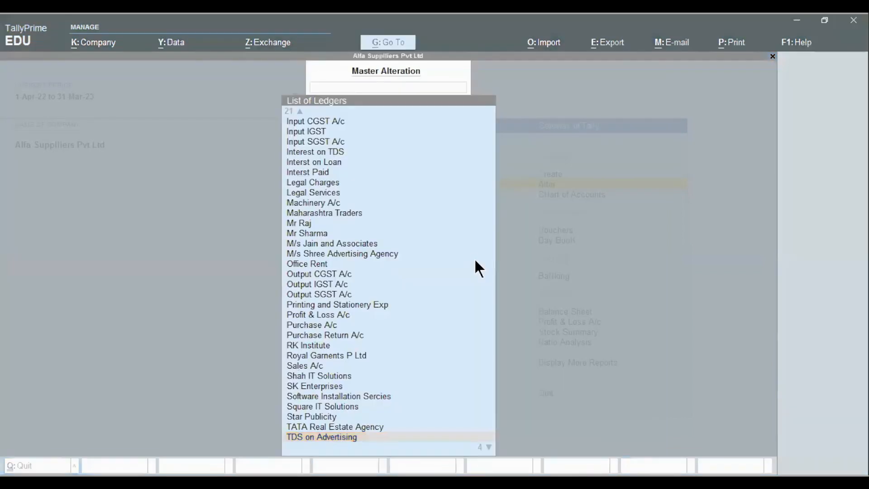
key("alt+Tab")
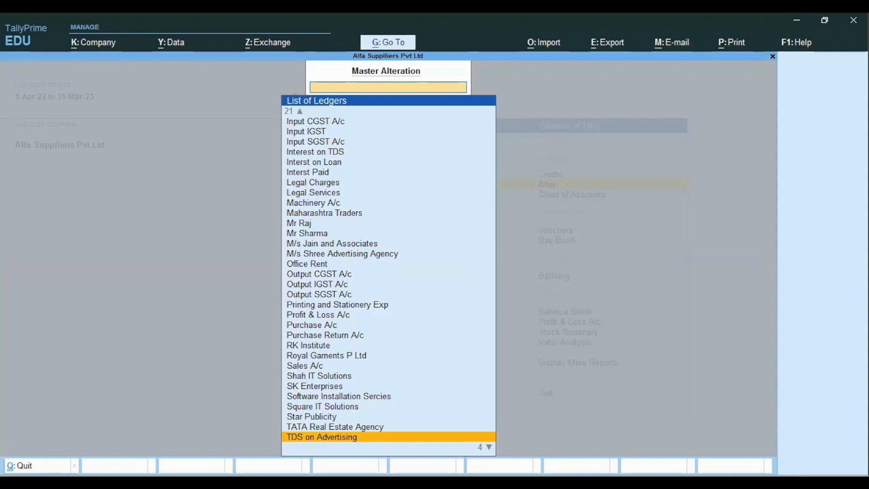
key("alt+Tab")
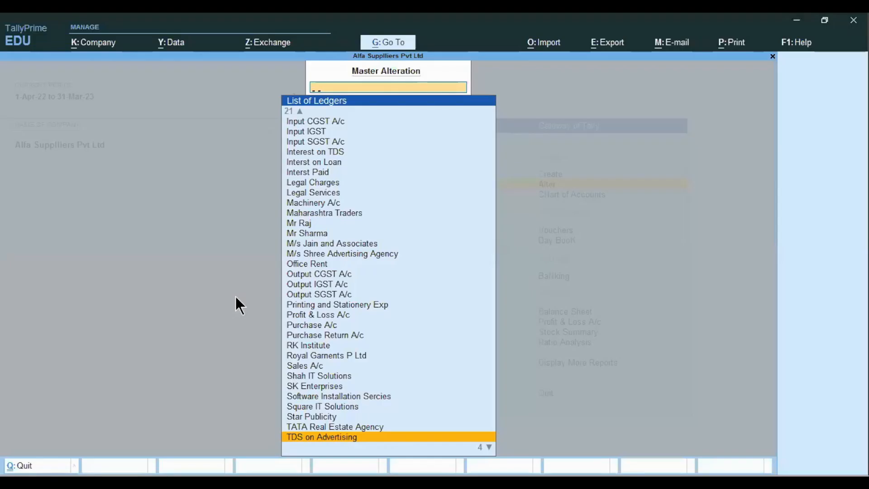
type("Adv")
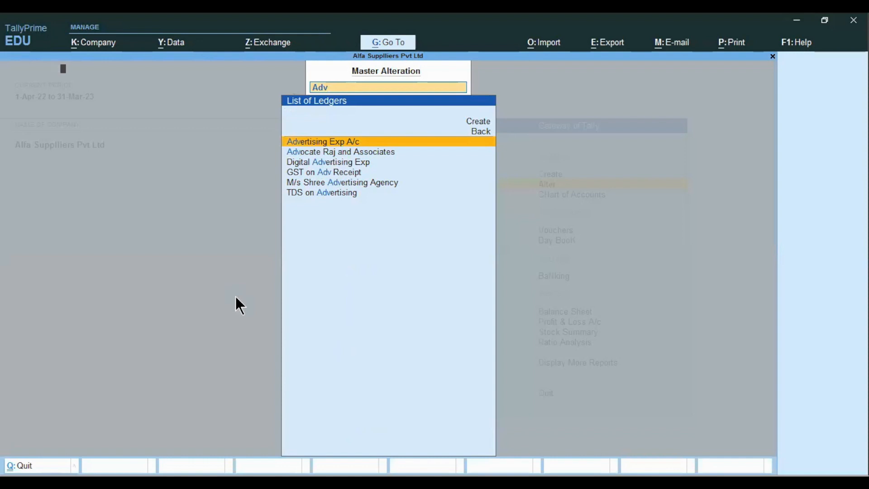
Keep Advertising Exp A/c under Indirect Expenses with Contractor TDS, and save it.
key("Return")
key("Return")
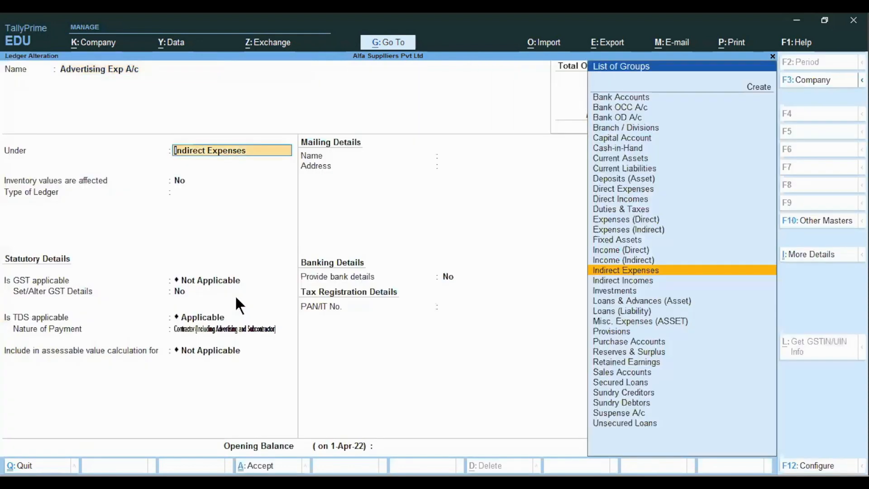
key("Return")
key("Return")
key("Return")
key("Return")
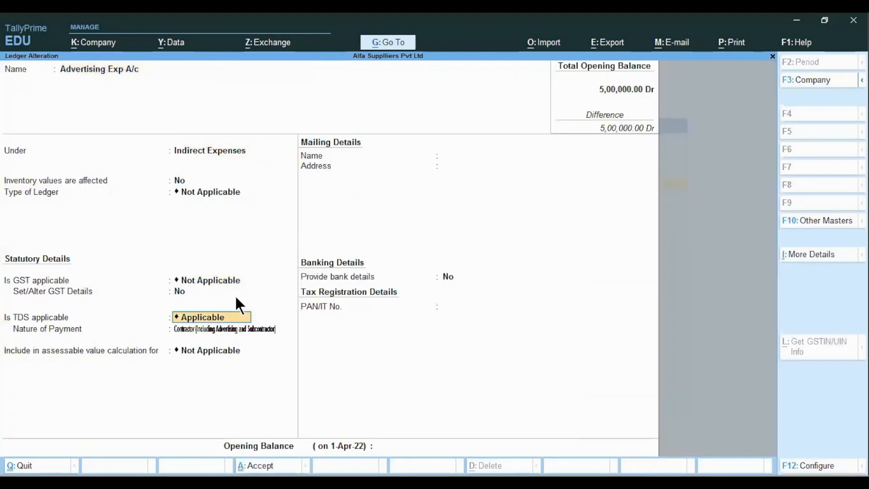
key("BackSpace")
key("Return")
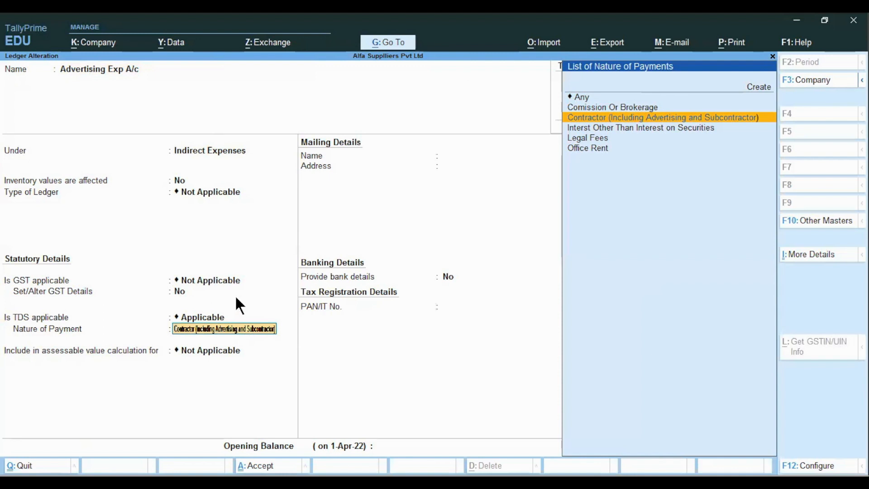
key("Return")
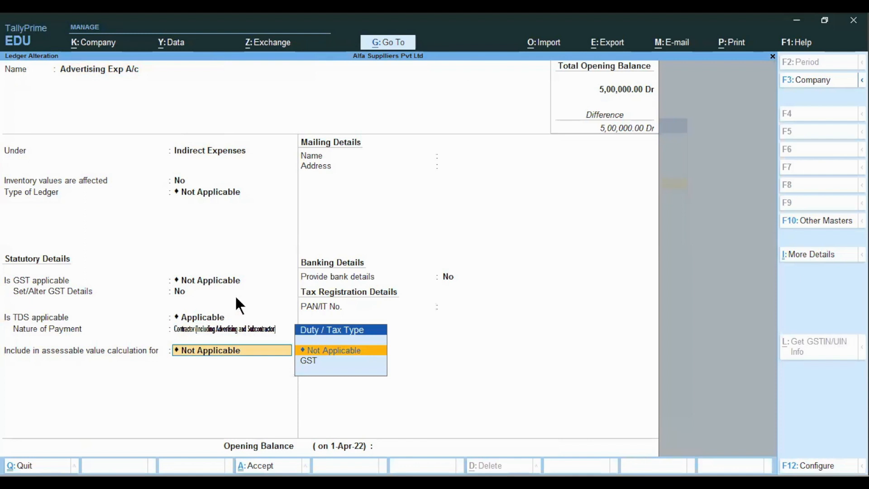
key("Return")
key("Return")
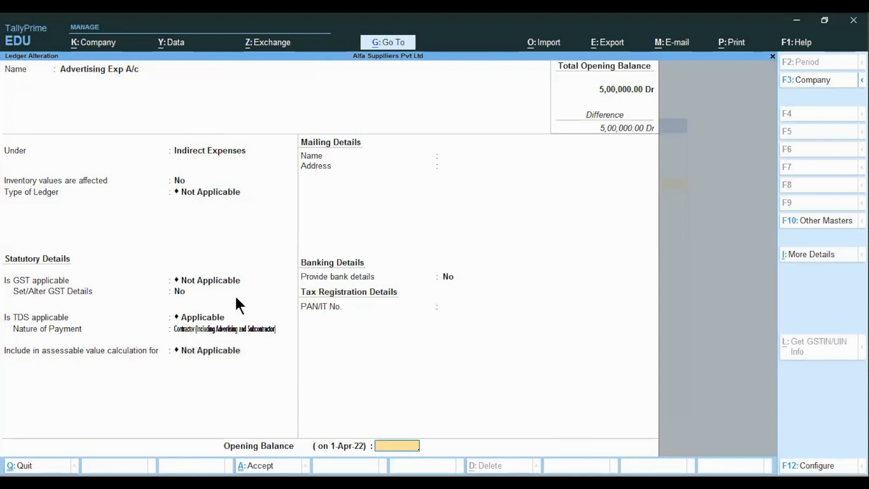
key("Return")
key("Return")
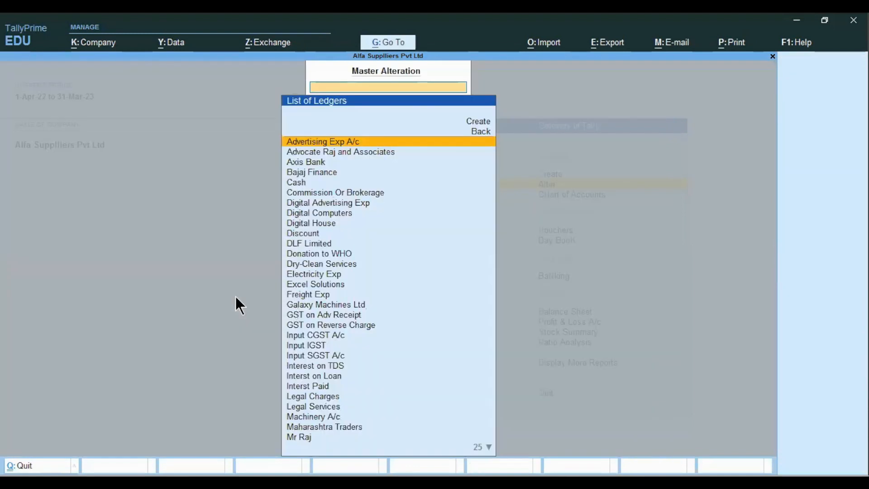
key("Escape")
key("Escape")
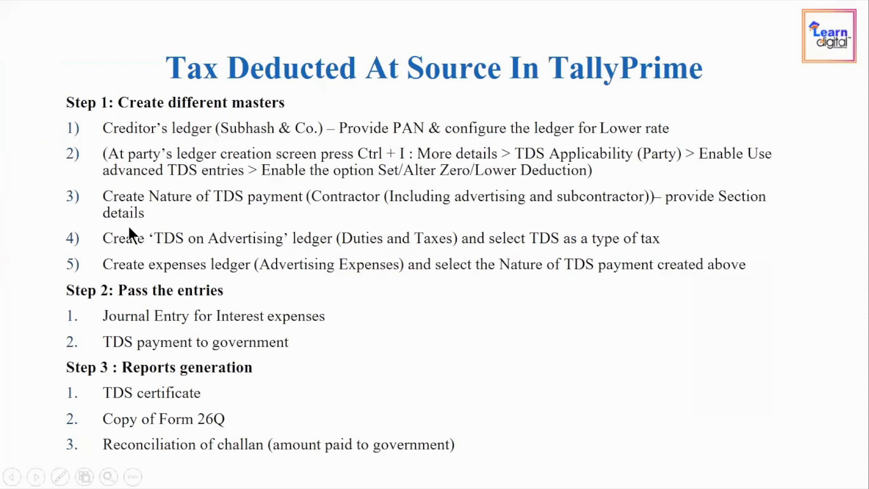
Advance to the Deduction at Lower Rate slide and start a new ledger named 'Subhash & Company'.
left_click(264, 234)
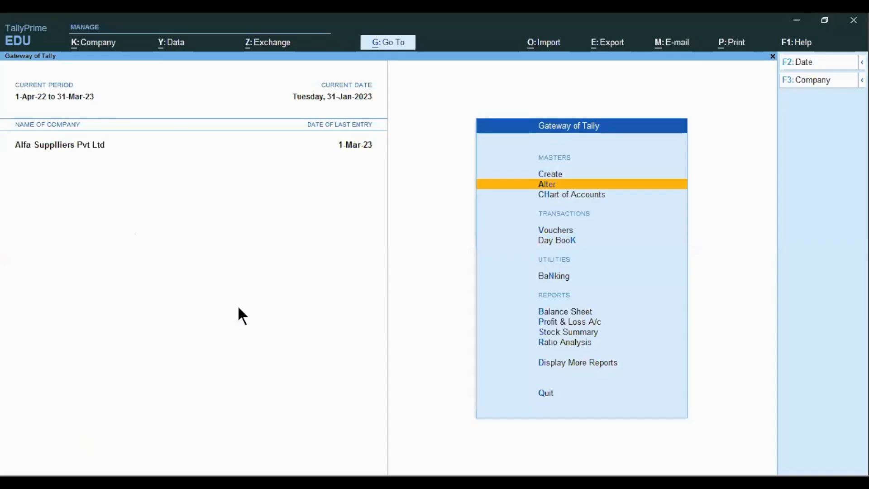
key("Up")
key("Return")
key("Down")
key("Return")
type("Subhash & Company")
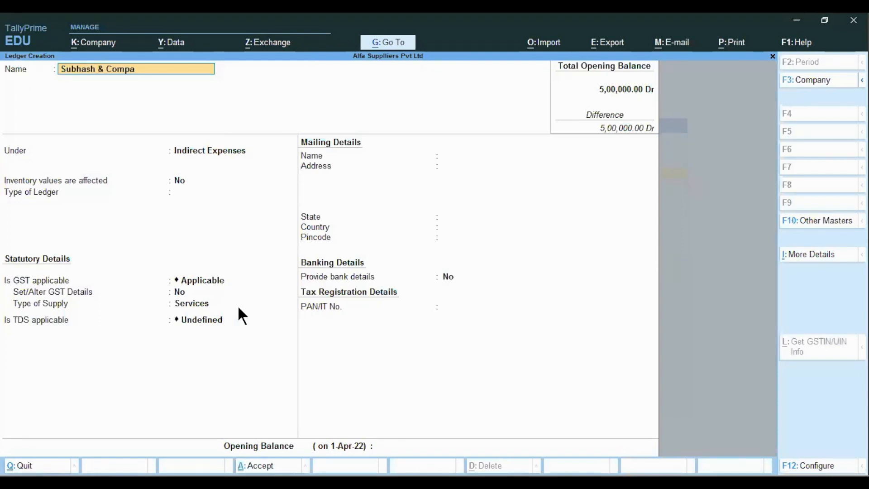
Put the ledger under Sundry Creditors, TDS deductible as Company - Resident, deducted in same voucher.
key("Return")
type("Cred")
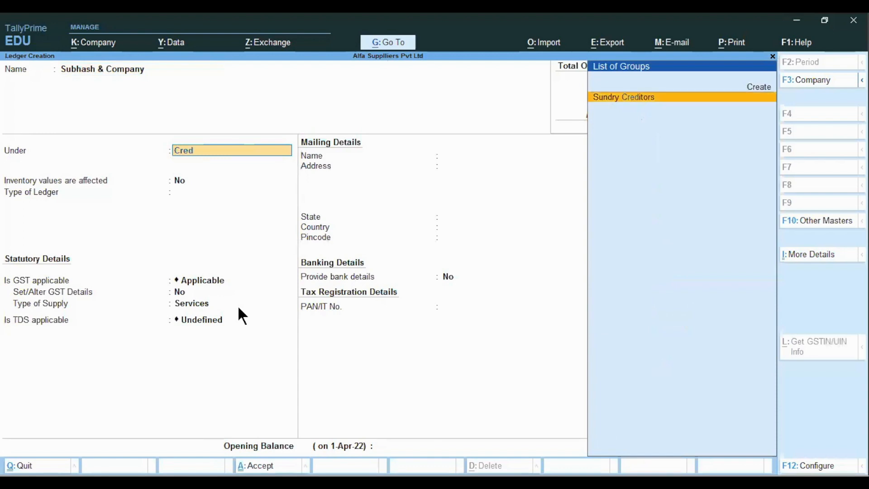
key("Return")
key("Return")
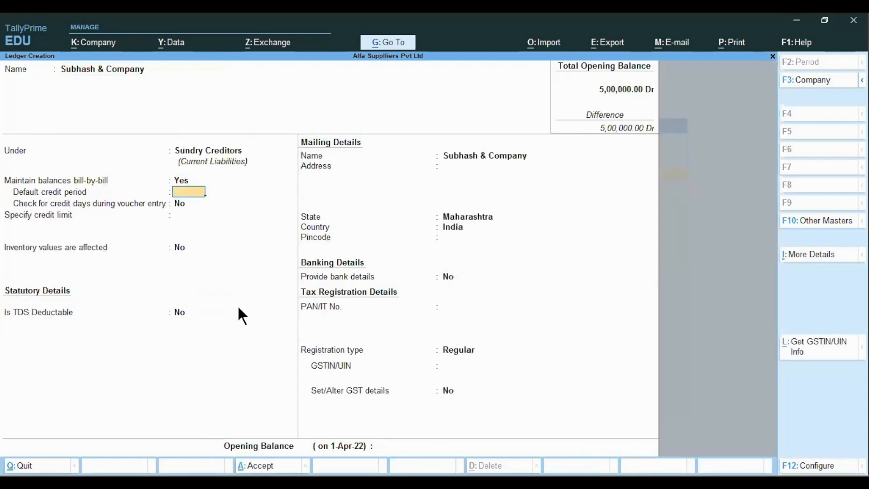
key("Return")
key("Return")
key("Return")
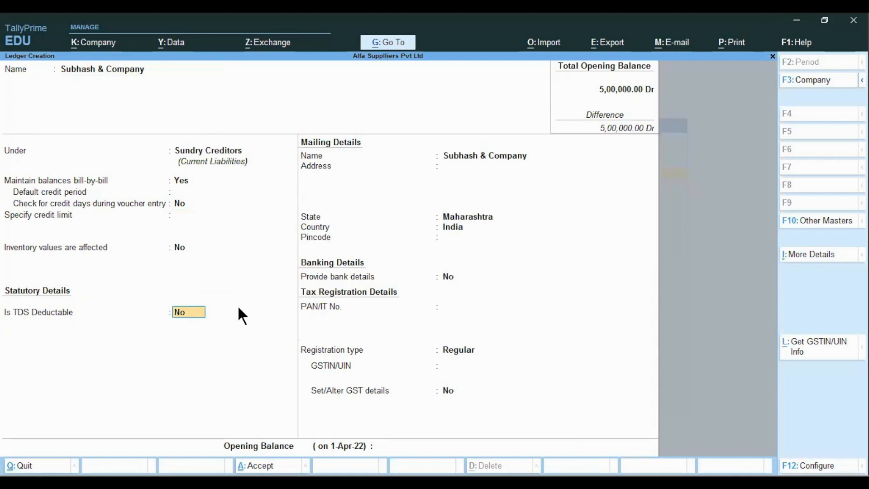
type("y")
key("Return")
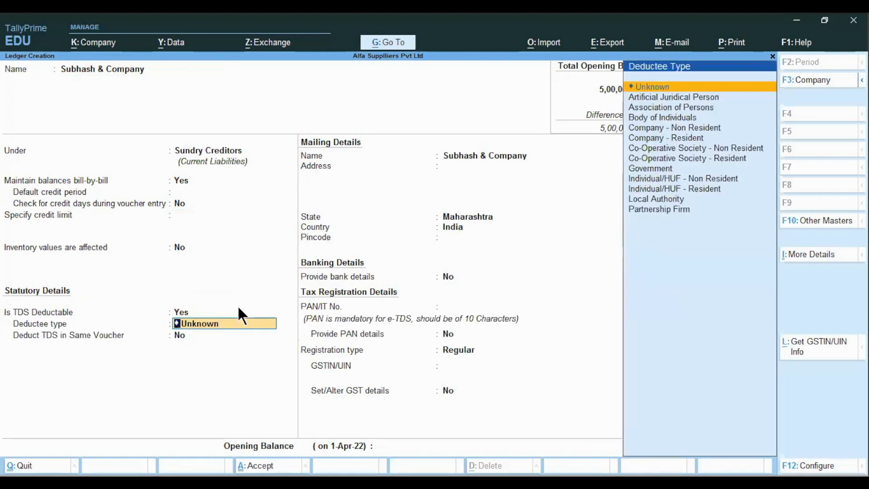
key("Down")
key("Down")
key("Down")
key("Down")
key("Down")
key("Down")
key("Down")
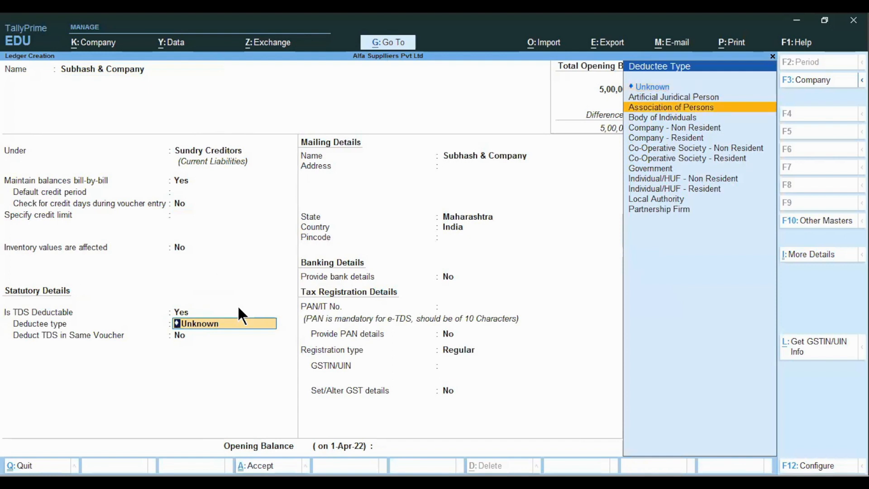
key("Up")
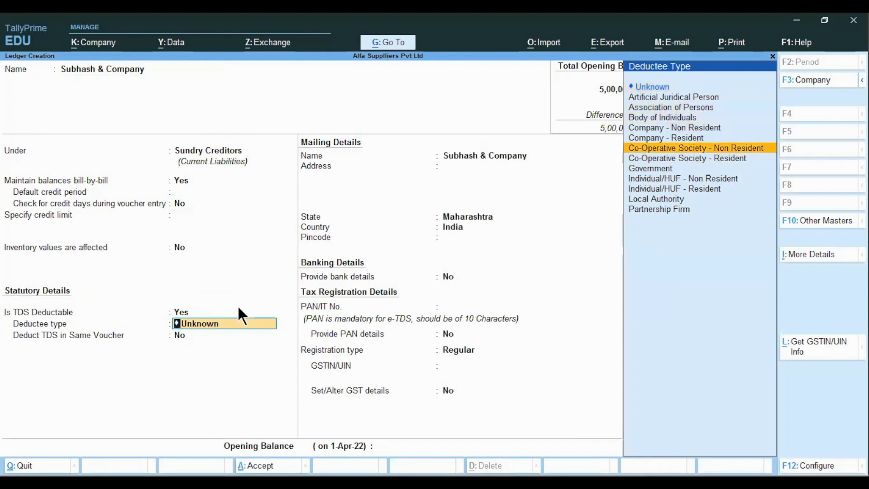
key("Up")
key("Return")
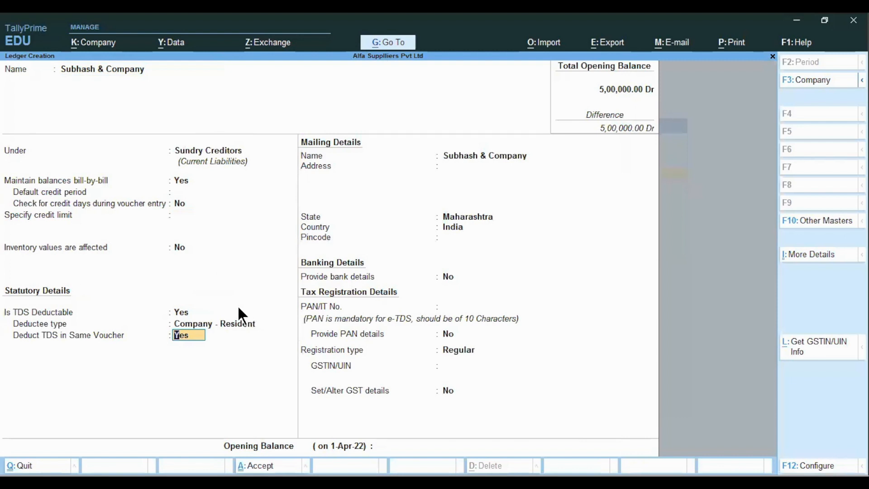
key("Return")
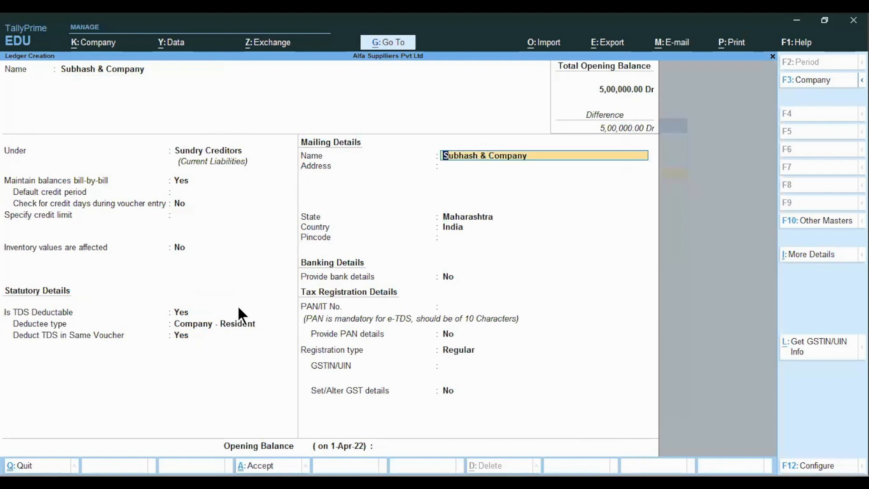
Accept the mailing state and country, then bring up the slide showing the payee's PAN.
key("Return")
key("Return")
key("Return")
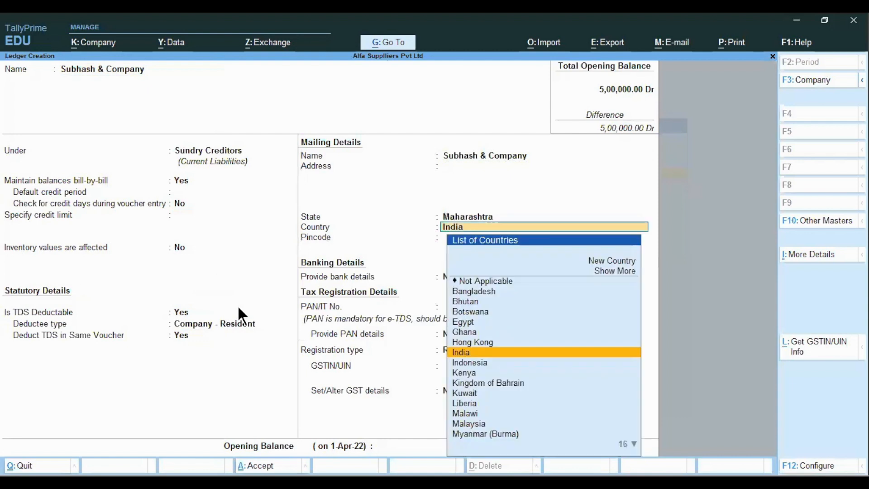
key("shift+Tab")
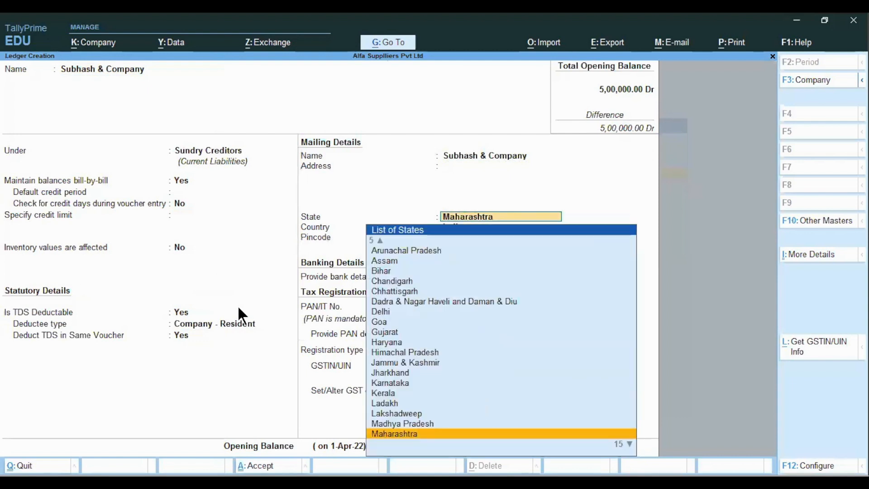
key("Return")
key("Return")
key("Return")
key("Return")
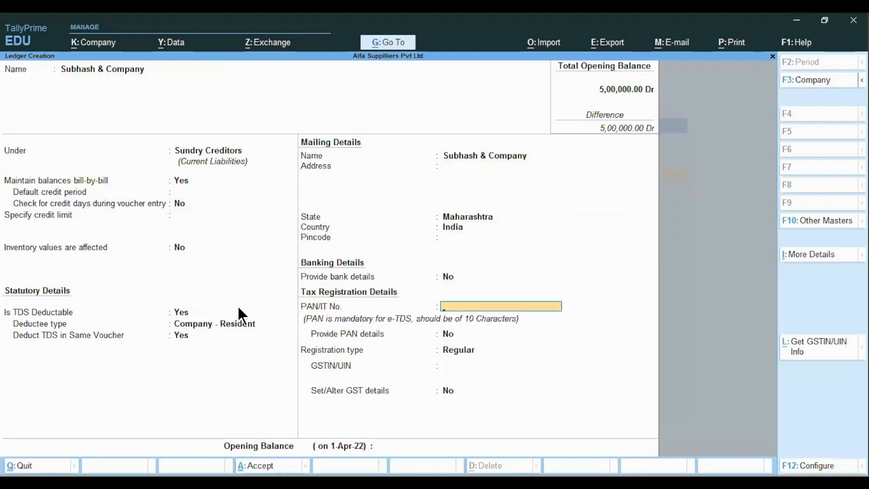
key("ctrl+a")
key("alt+Tab")
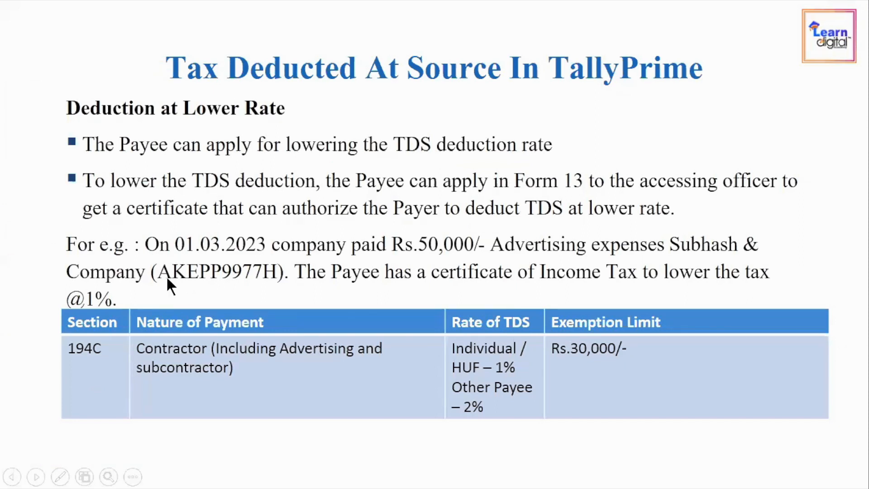
Enter the payee's PAN from the slide into the PAN/IT No. field.
key("alt+Tab")
type("AKEPP")
key("alt+Tab")
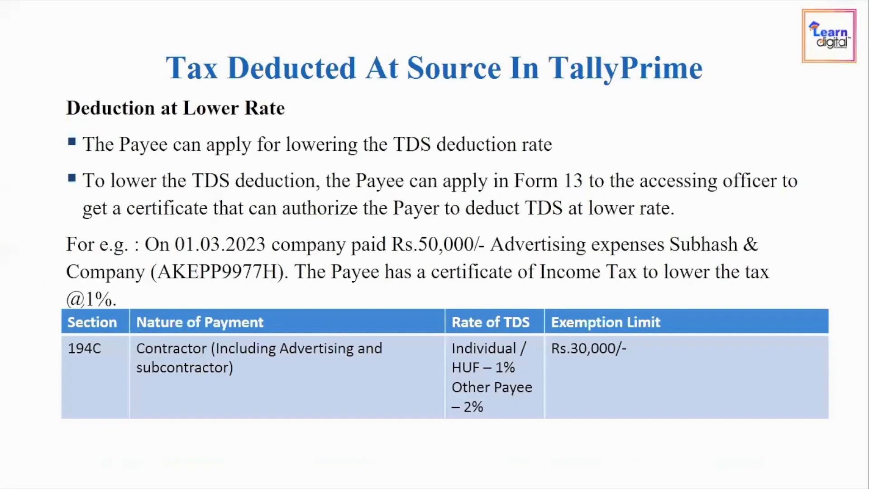
key("alt+Tab")
type("9977H")
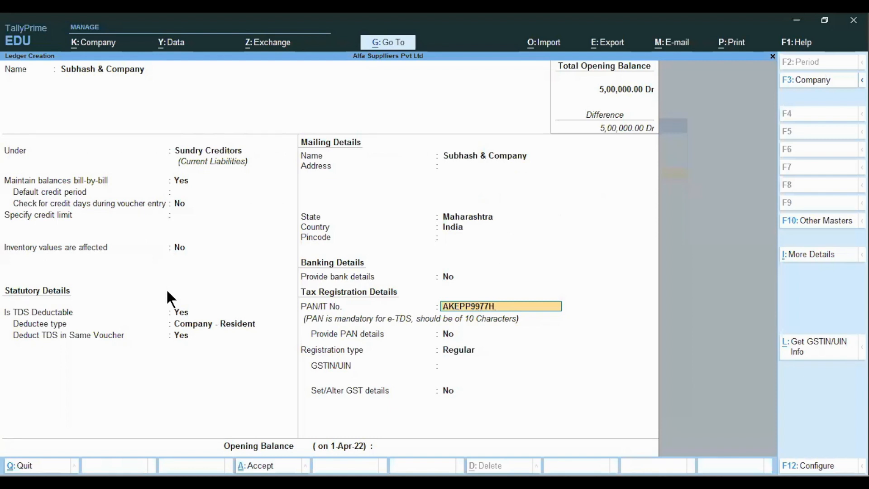
Keep Regular registration, enter the supplier's GSTIN, and save the Subhash & Company ledger.
key("Return")
key("Return")
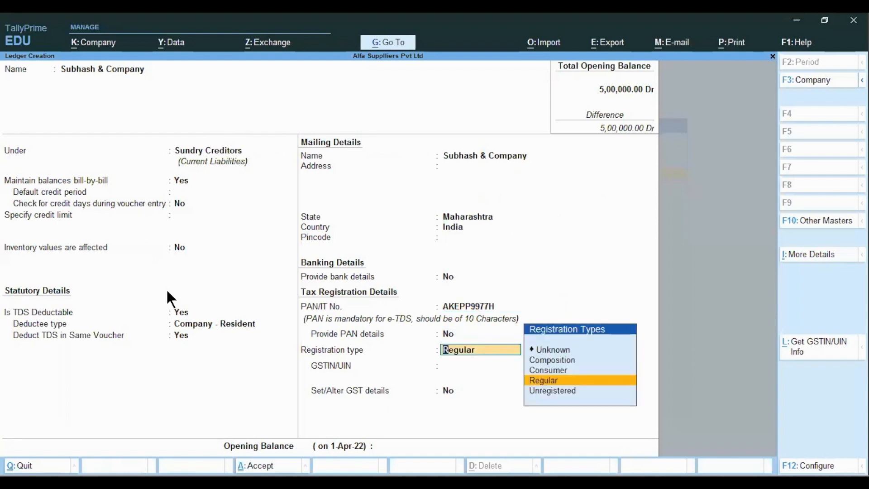
key("Return")
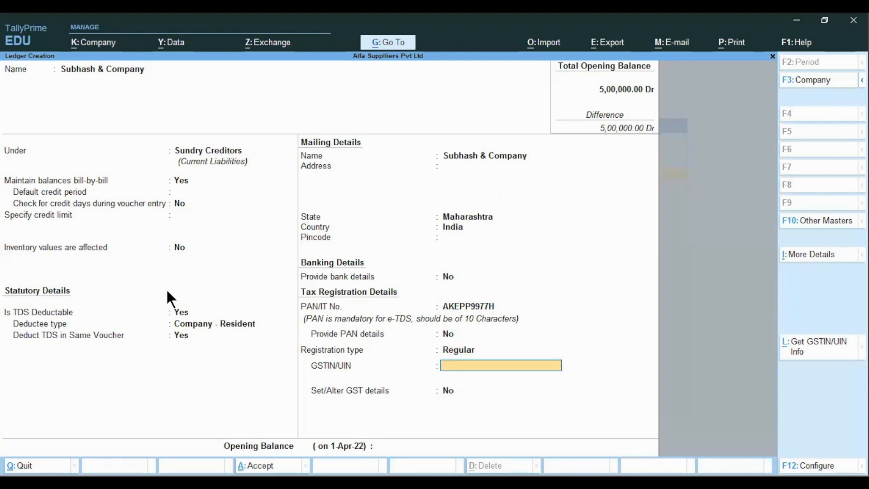
type("27AKEPP9977H1")
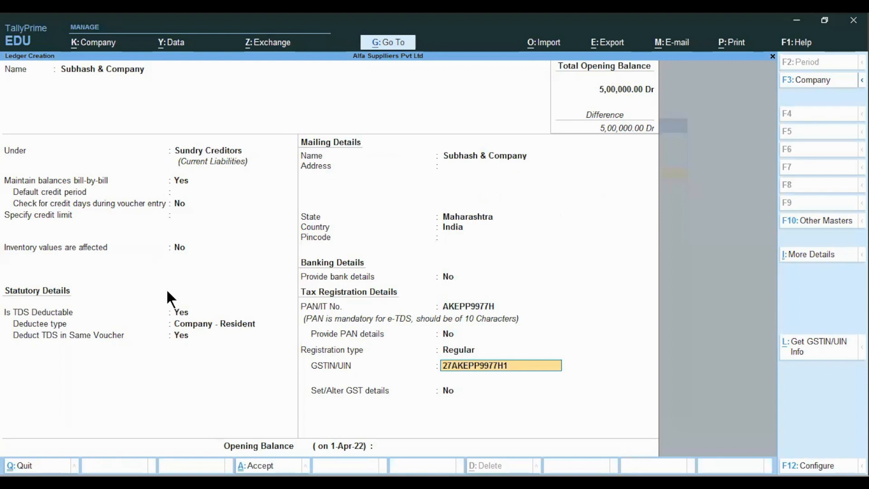
type("ZR")
key("Return")
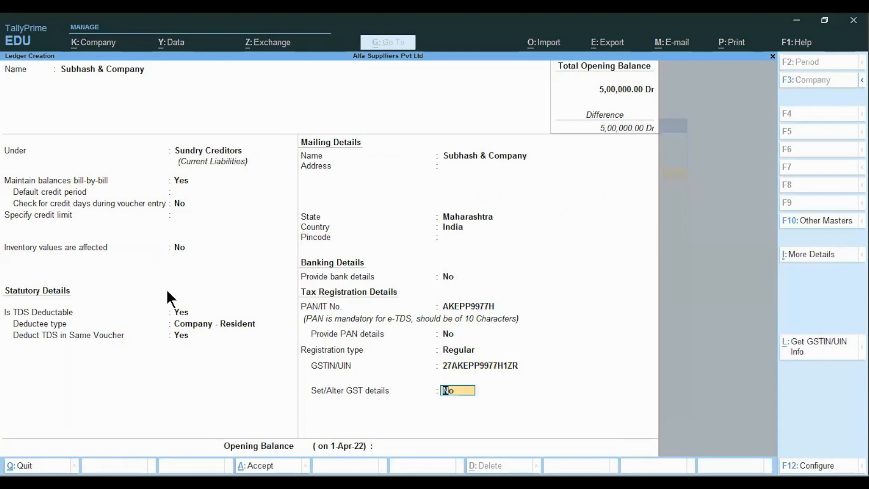
key("Return")
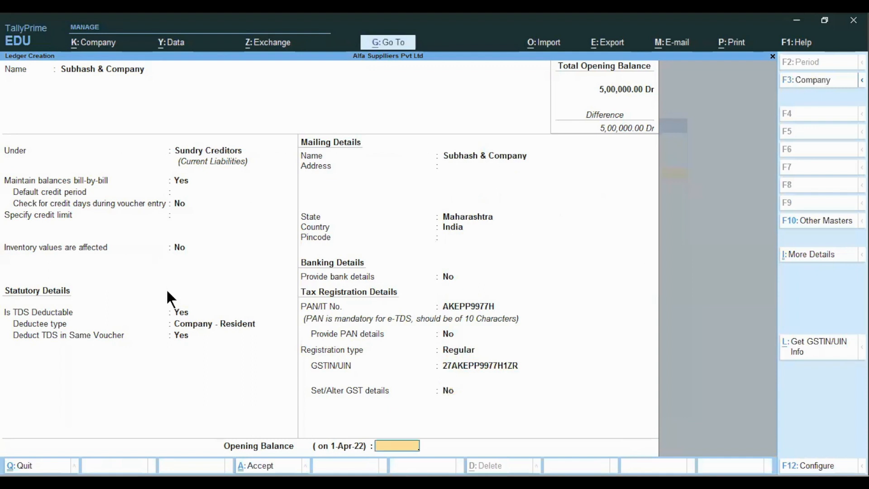
key("Return")
key("Return")
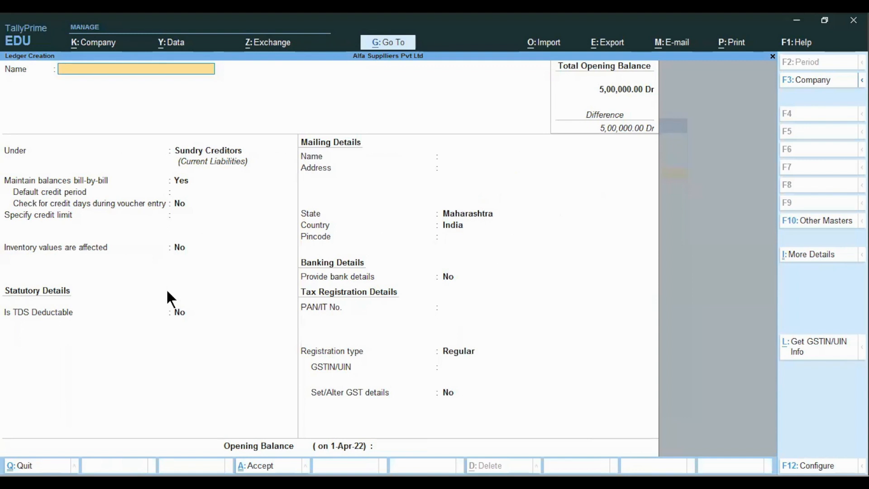
Discard the blank new ledger and reopen Subhash & Company in Ledger Alteration, checking the TDS slide.
key("Escape")
key("Return")
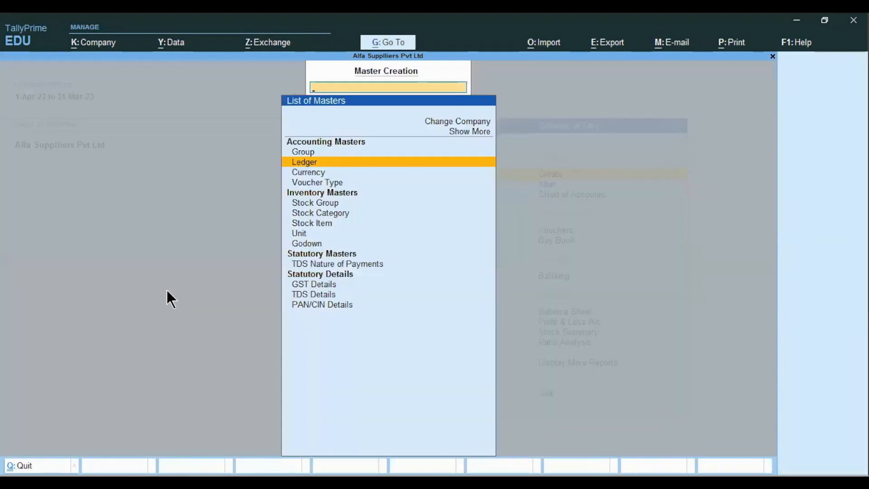
key("Escape")
key("Down")
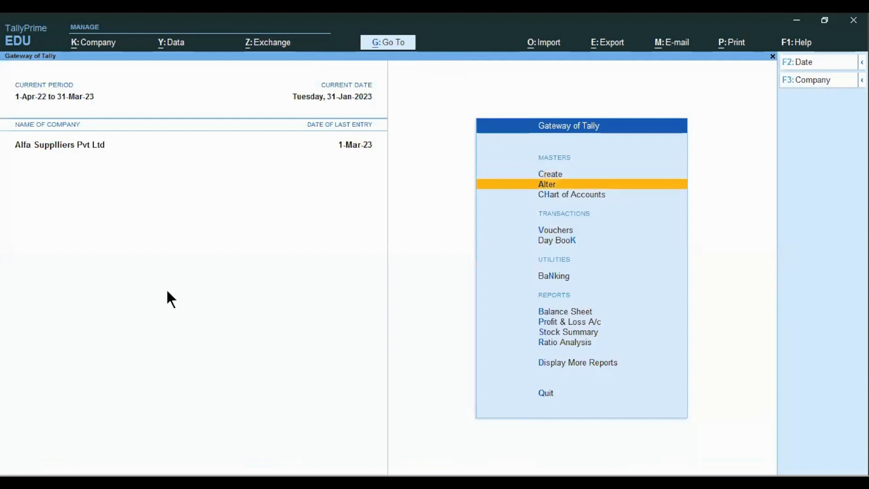
key("Return")
key("Down")
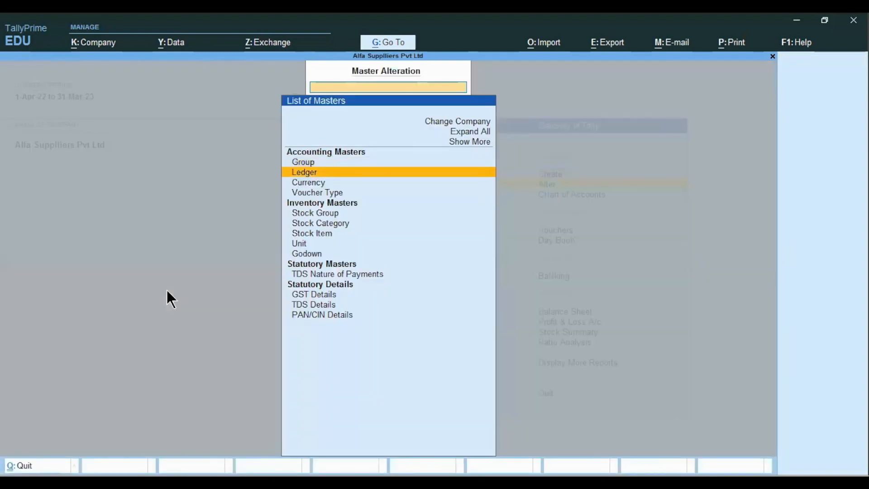
key("Return")
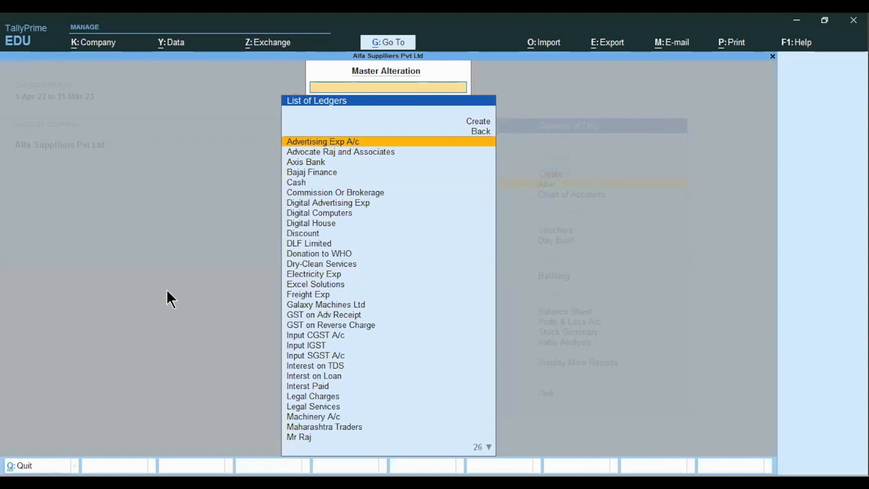
type("Su")
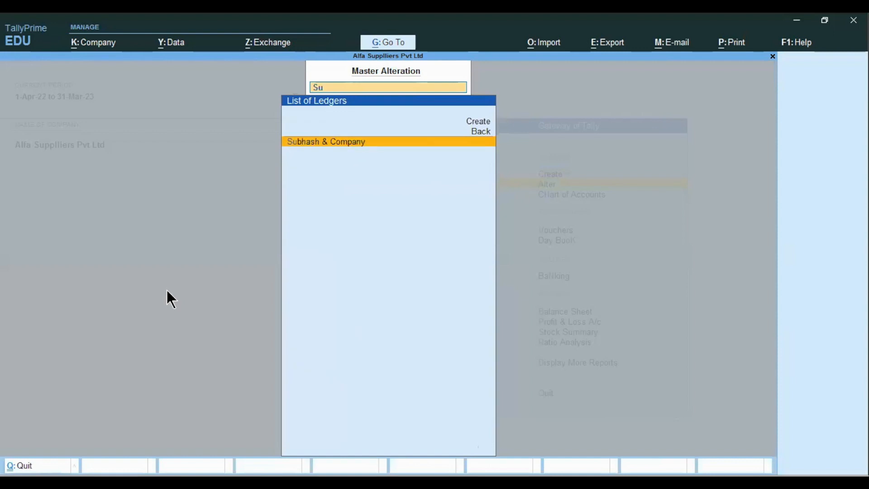
key("Return")
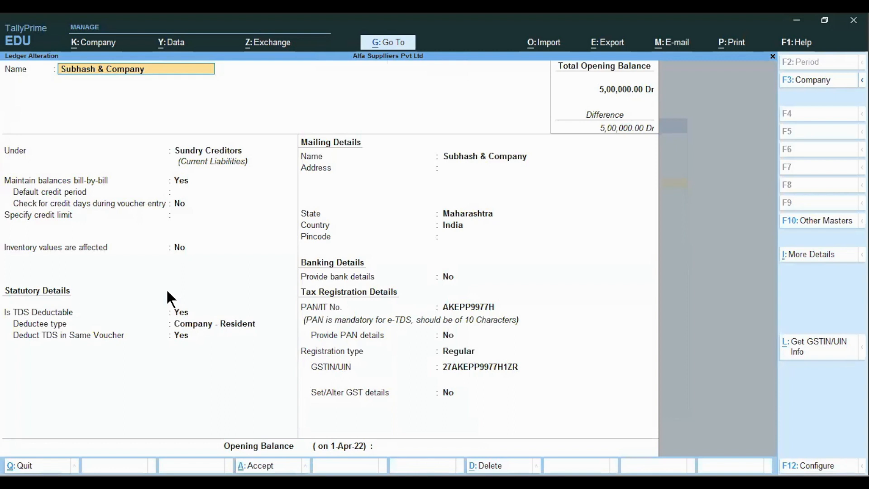
key("alt")
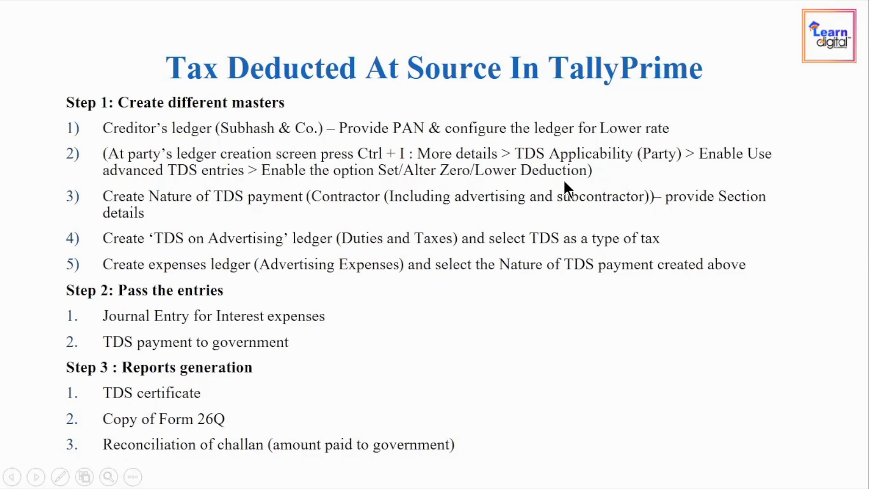
key("alt+Tab")
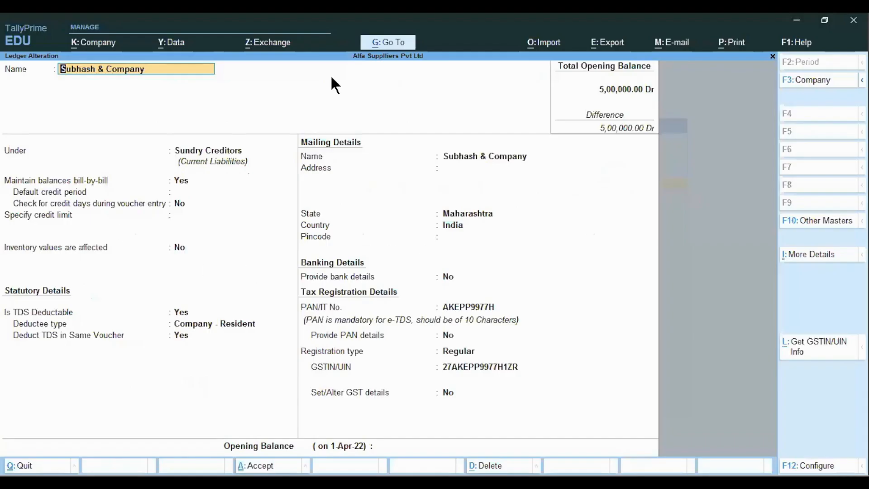
Make Subhash & Company a Company - Resident deductee with same-voucher TDS for Contractor and Advanced TDS Entries on.
left_click(819, 256)
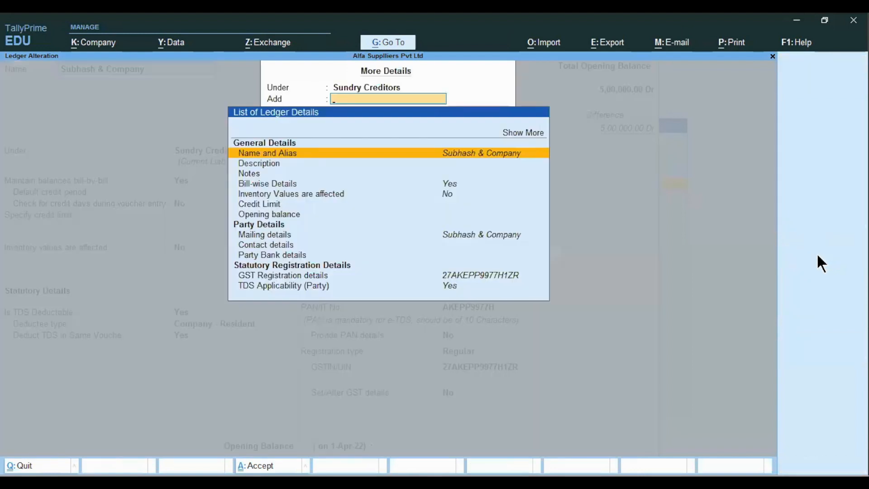
key("Down")
key("Down")
key("Down")
key("Down")
key("Down")
key("Down")
key("Down")
key("Down")
key("Down")
key("Down")
key("Down")
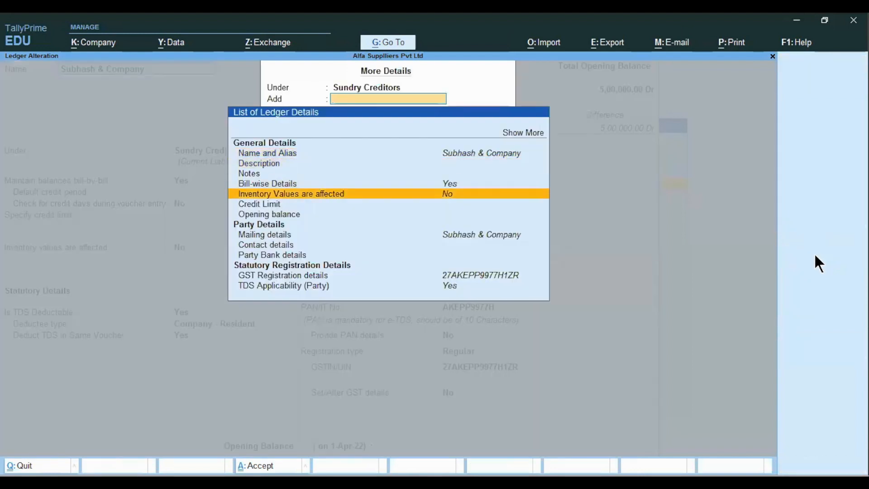
key("Down")
key("Down")
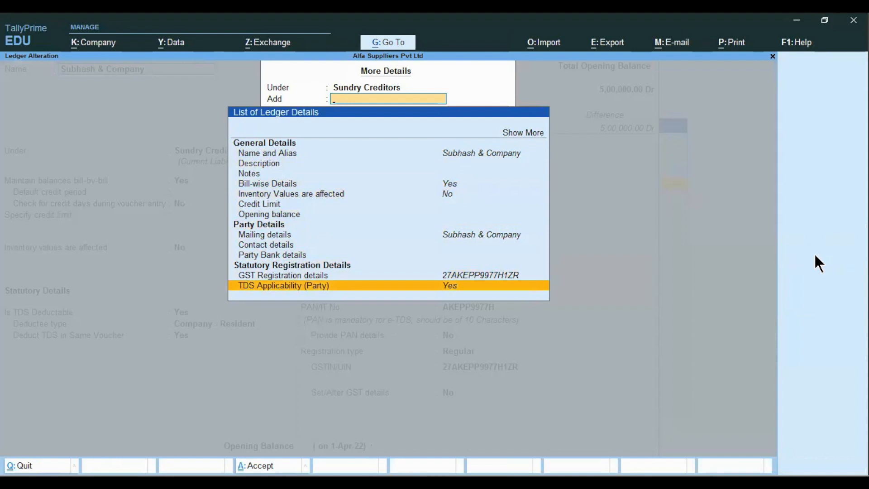
key("Return")
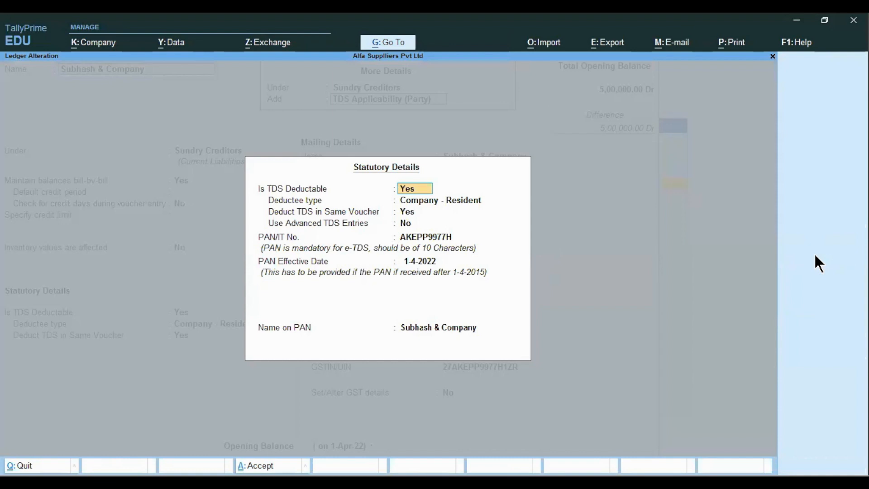
key("Return")
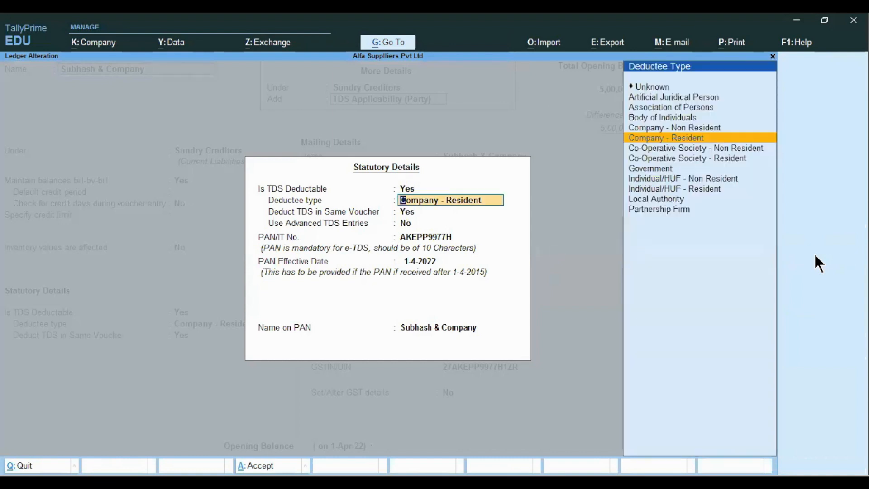
key("Return")
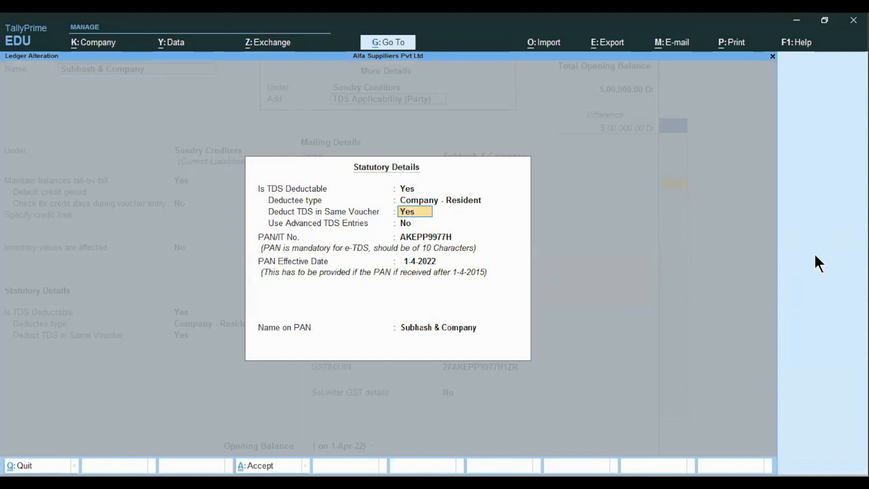
key("Return")
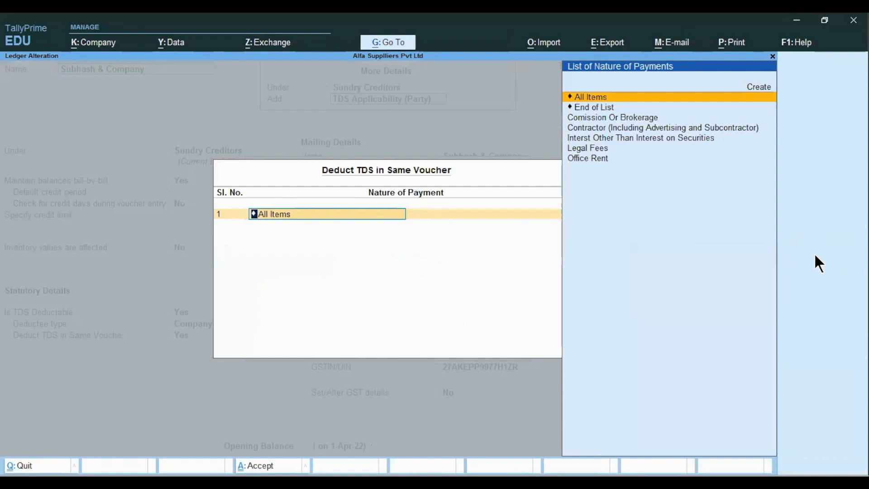
key("Down")
key("Down")
key("Down")
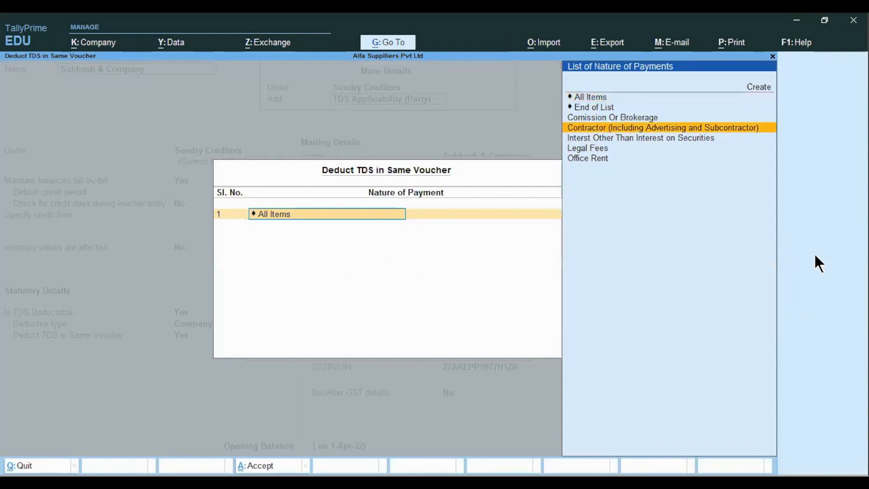
key("Return")
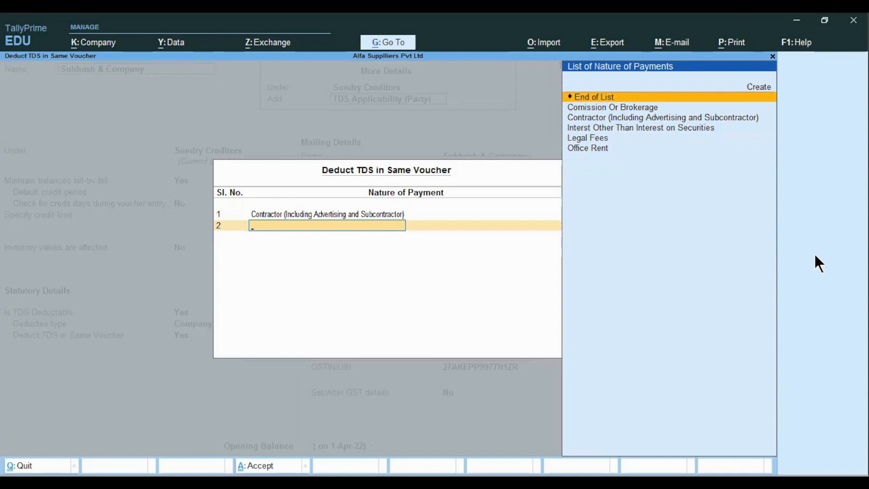
key("Return")
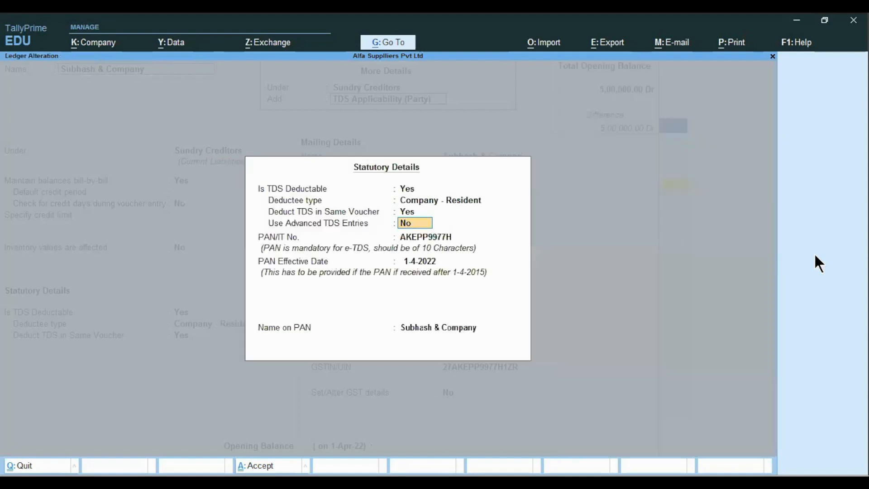
type("y")
key("Return")
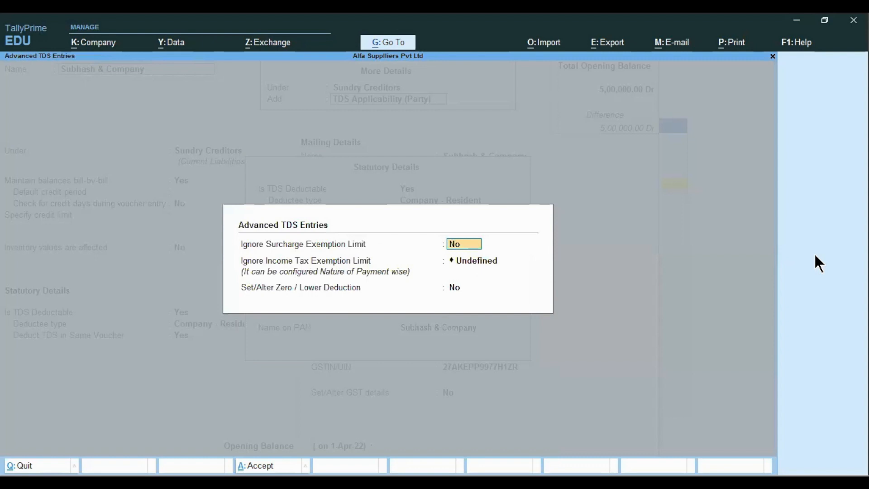
Keep the surcharge and income tax exemption limits unchanged and set Zero / Lower Deduction to Yes.
key("Return")
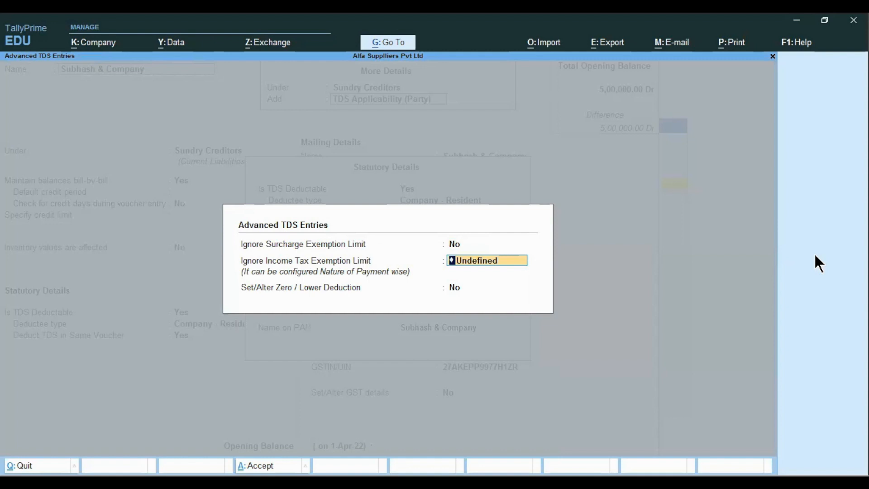
key("Return")
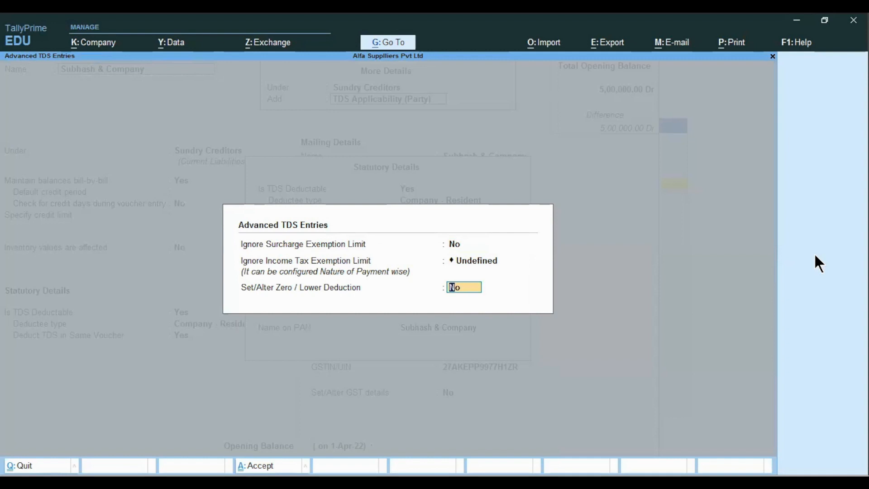
type("y")
key("Return")
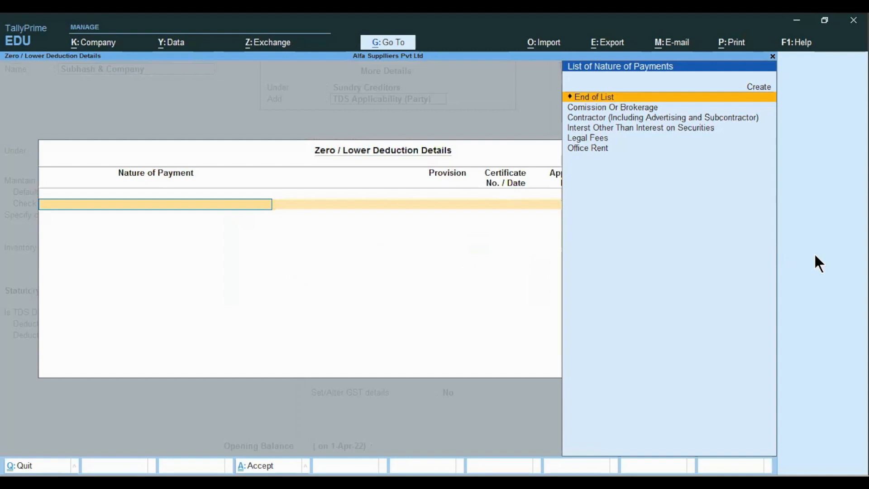
Add a Contractor row under section 197 Lower Deduction with certificate number 32490.
key("Down")
key("Down")
key("Down")
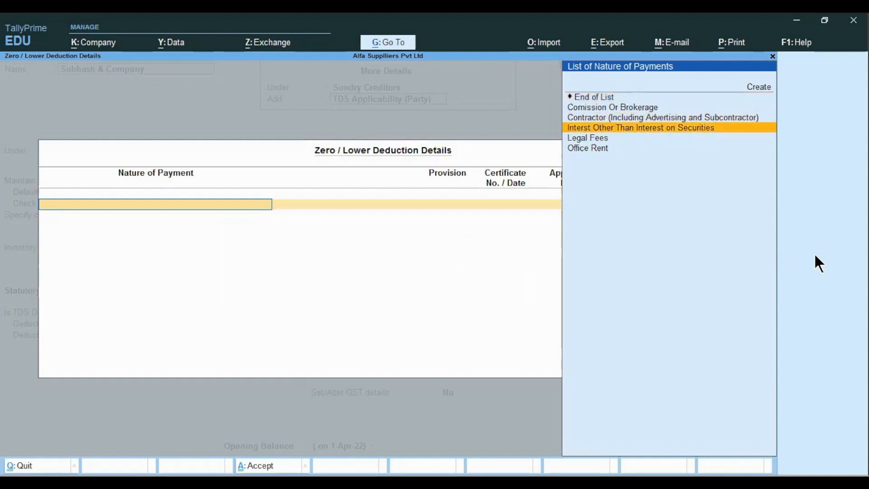
key("Up")
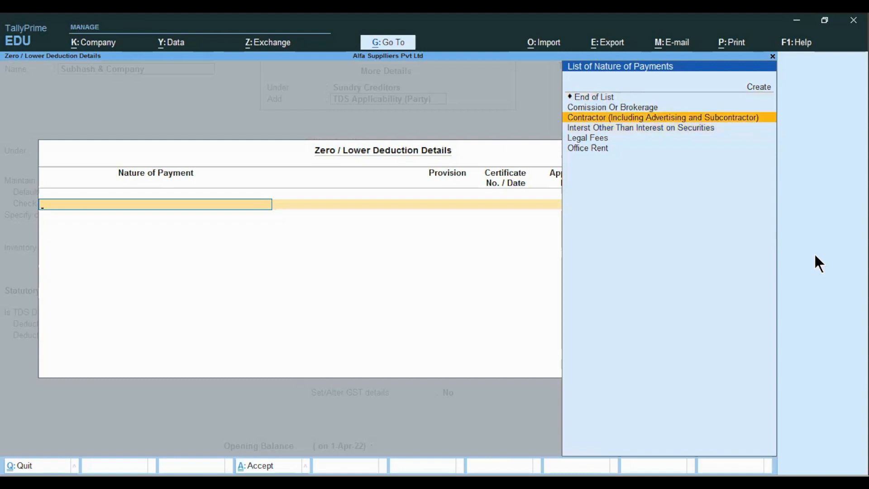
key("Return")
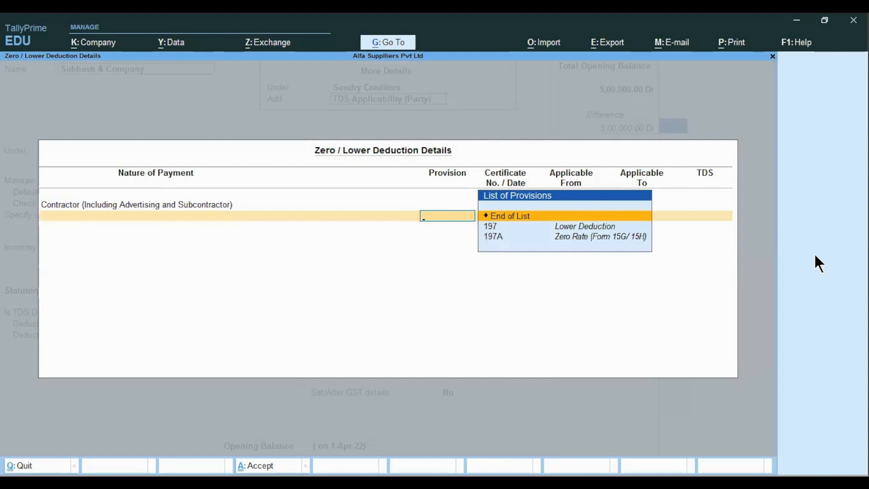
key("Down")
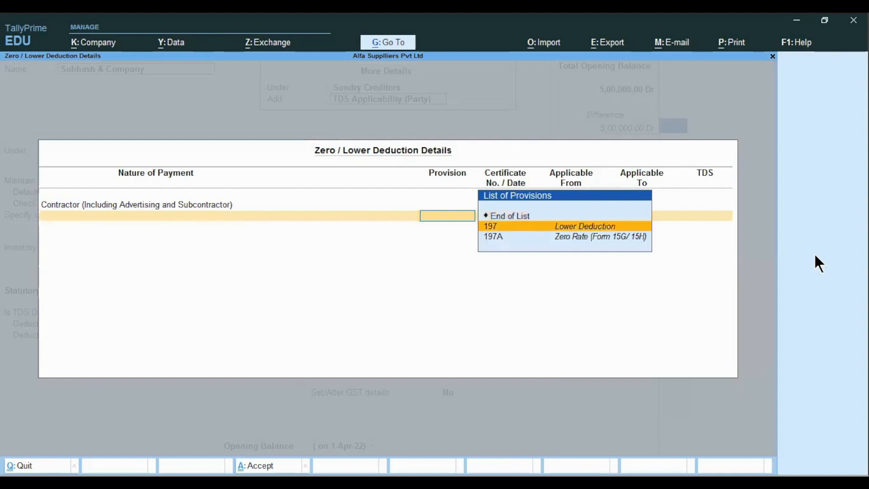
key("Down")
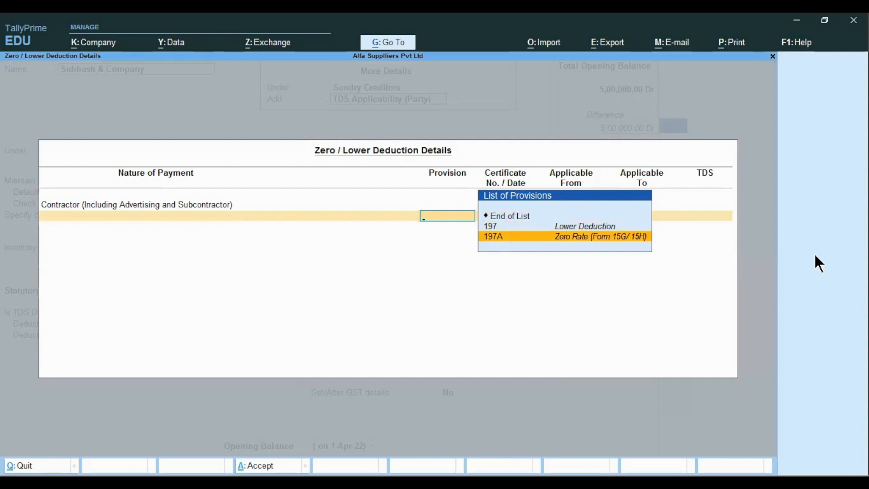
key("Up")
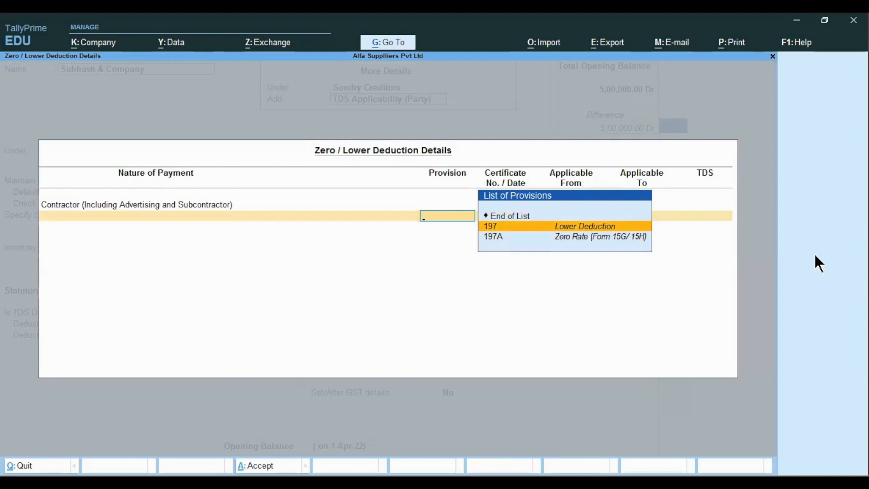
key("Return")
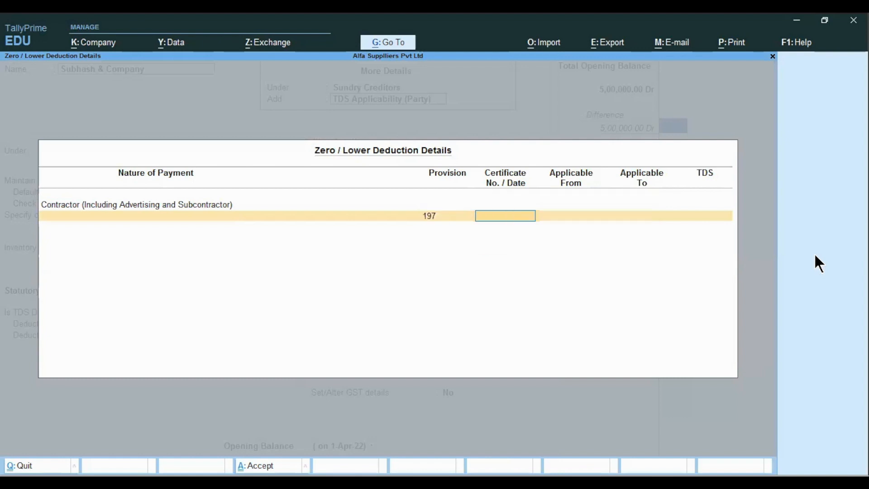
type("32490")
key("Return")
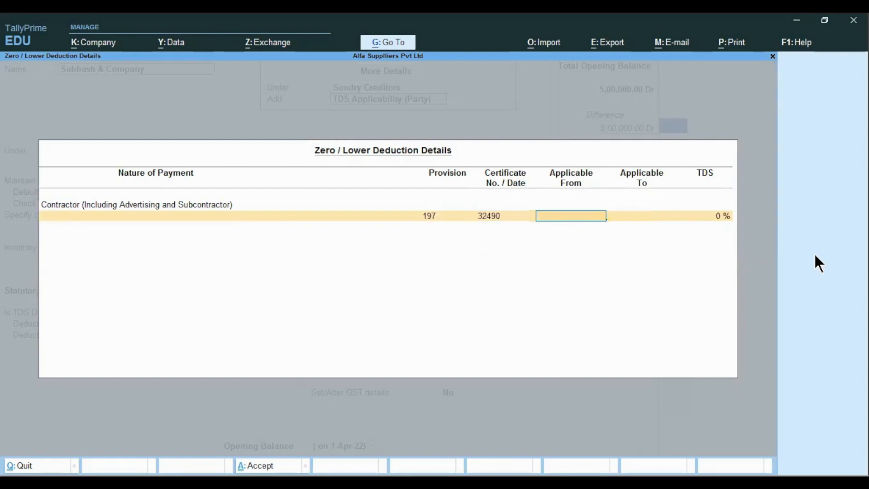
Make the certificate valid 1-3-2023 to 31-3-2023 at 1% TDS and close the statutory details.
type("1.3")
key("Return")
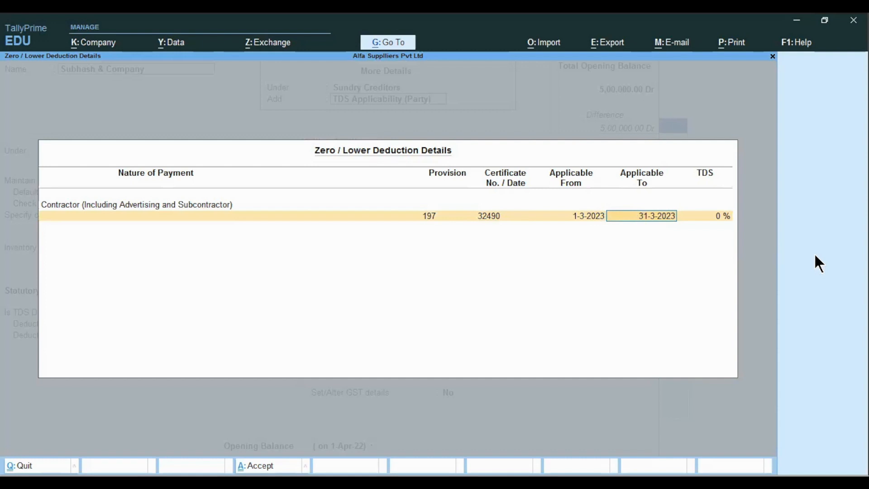
key("Return")
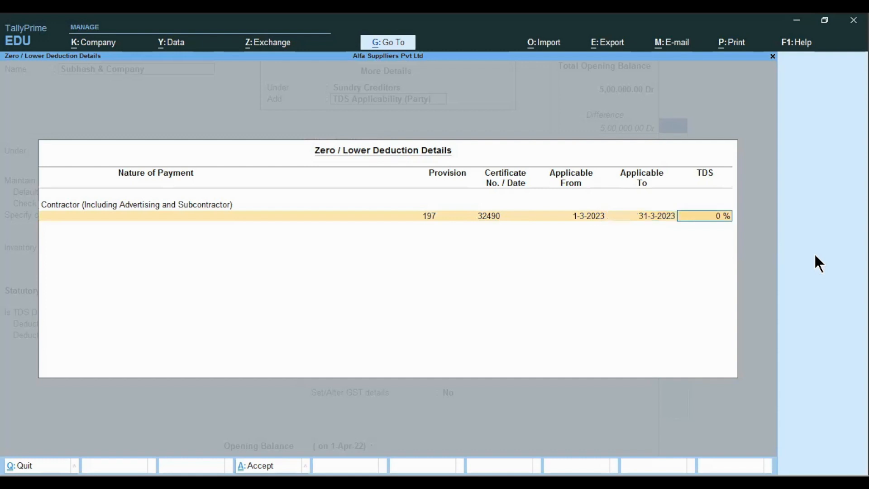
type("1")
key("Return")
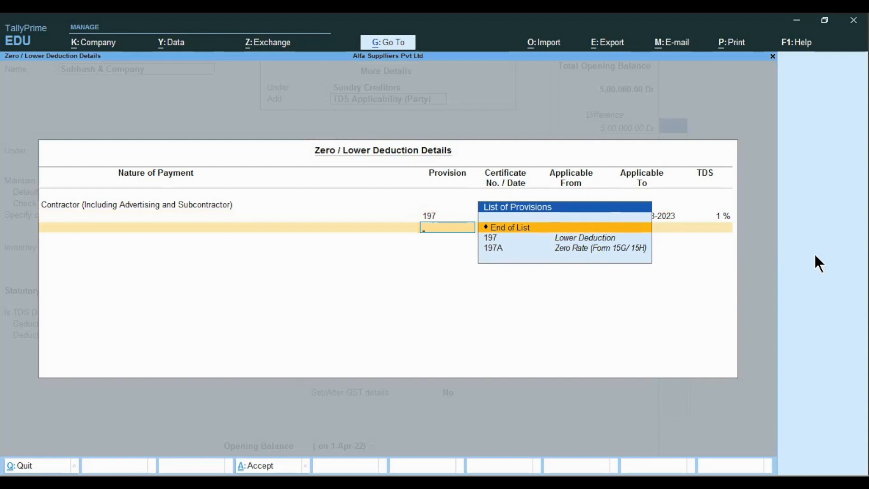
key("Return")
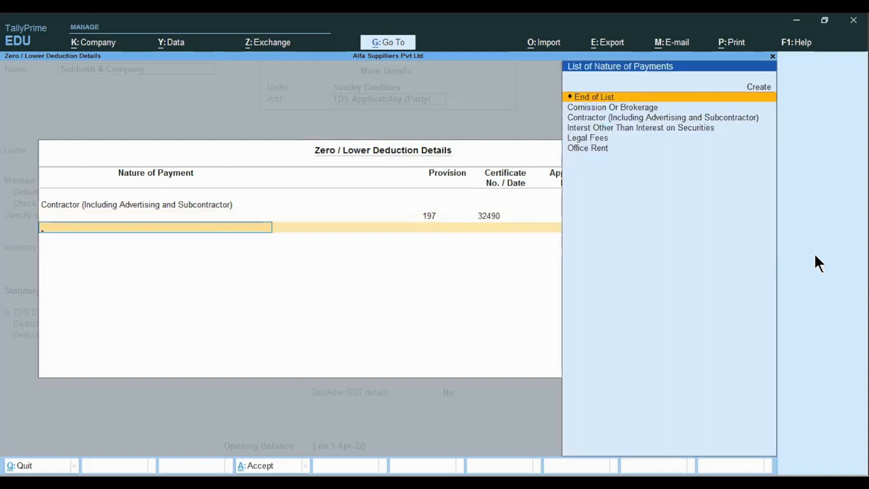
key("Return")
key("Return")
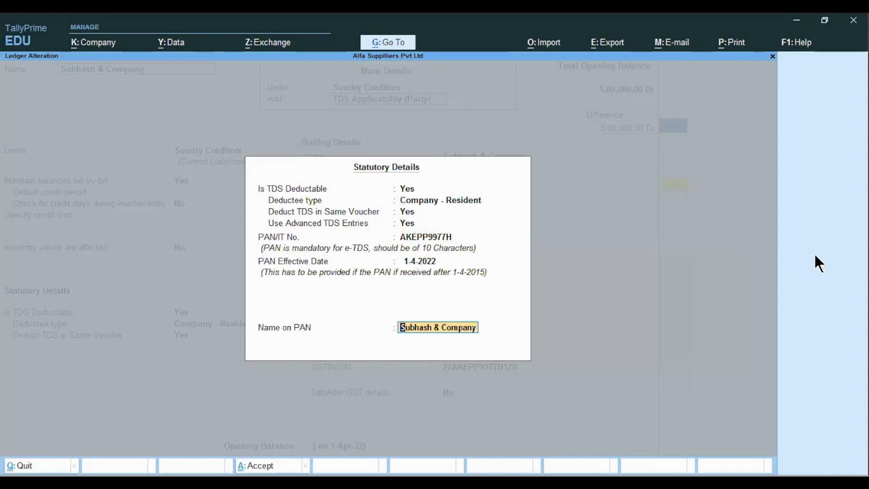
key("Return")
Save the Subhash & Company ledger and advance the slides to Step 1: Create different masters.
key("ctrl")
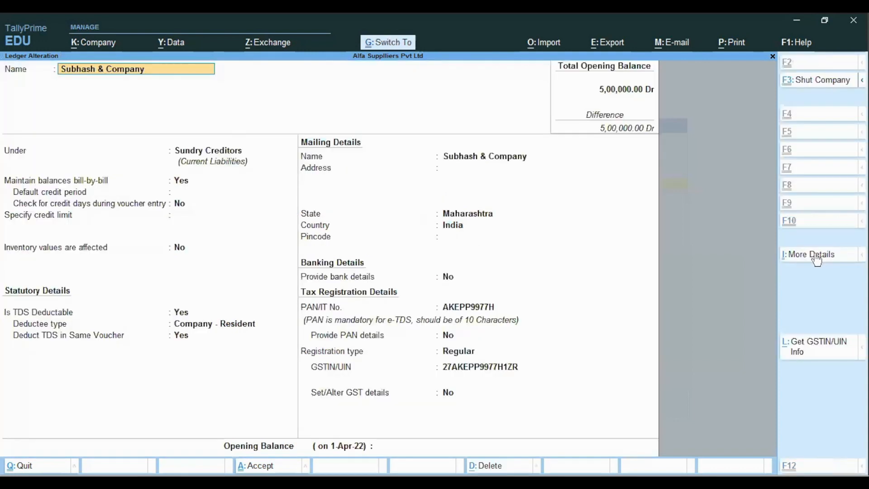
key("ctrl+a")
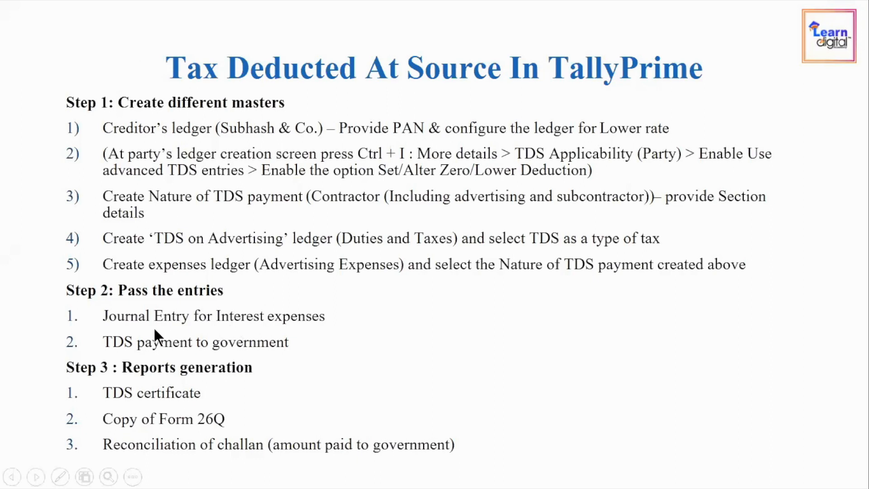
scroll(362, 325, "up", 2)
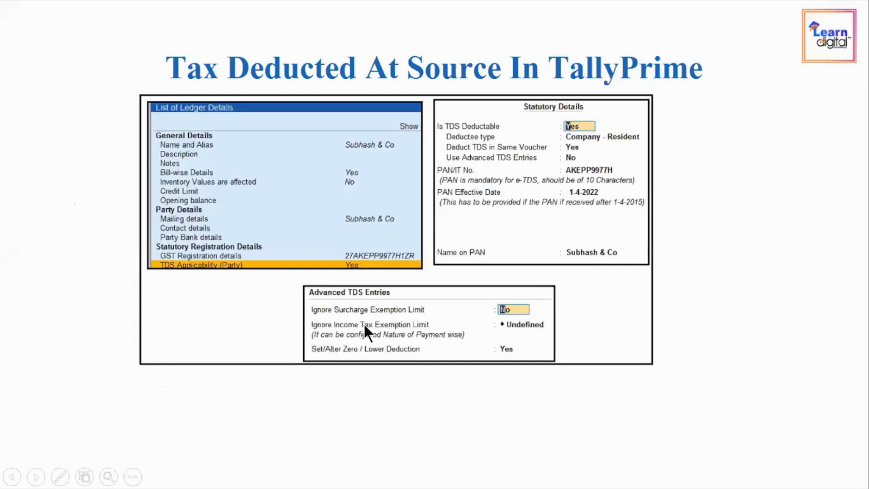
left_click(332, 325)
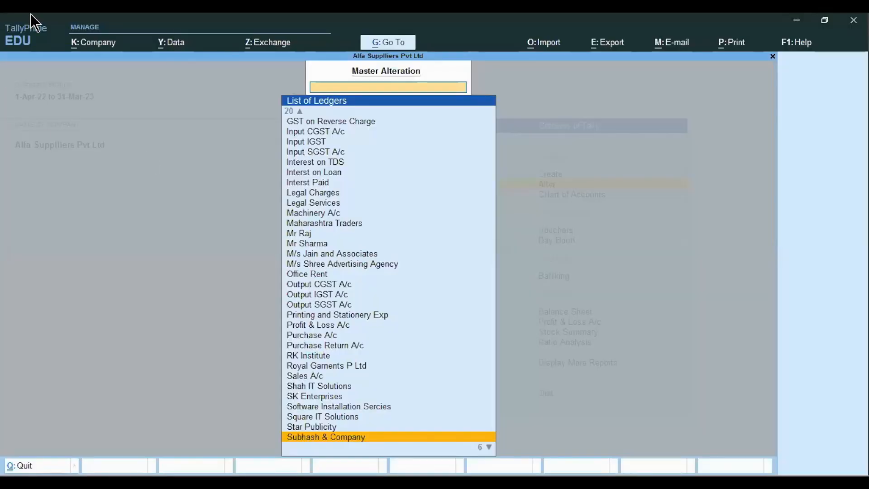
Start a new Payment voucher dated 1-Mar-23.
key("Escape")
key("Escape")
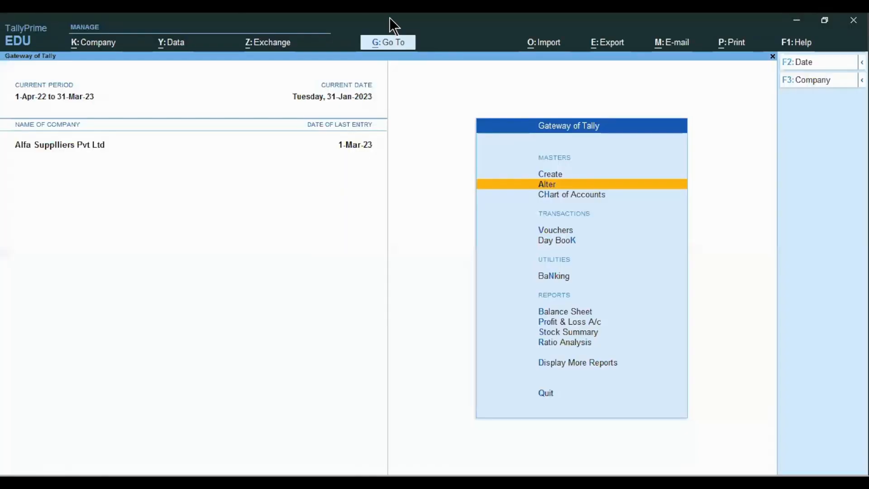
key("v")
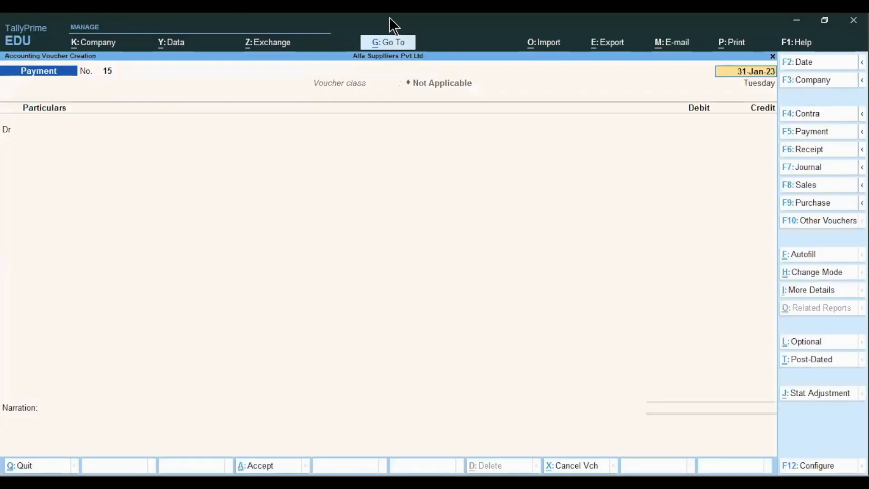
type("1.3")
key("Return")
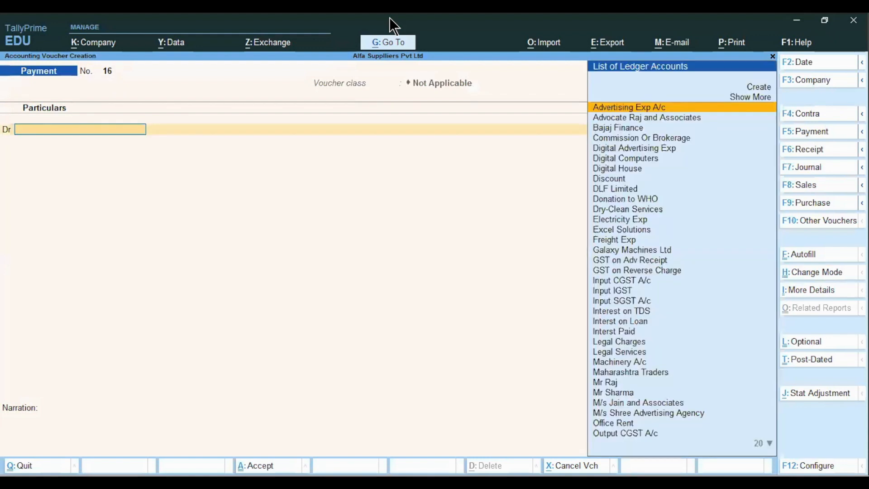
Debit Advertising Exp A/c 50,000 and credit Subhash & Company on the payment voucher.
type("Ad")
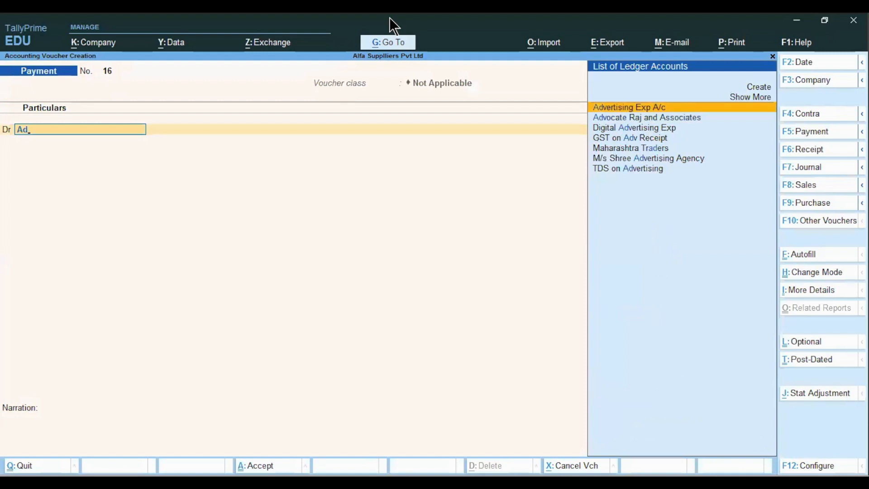
key("Return")
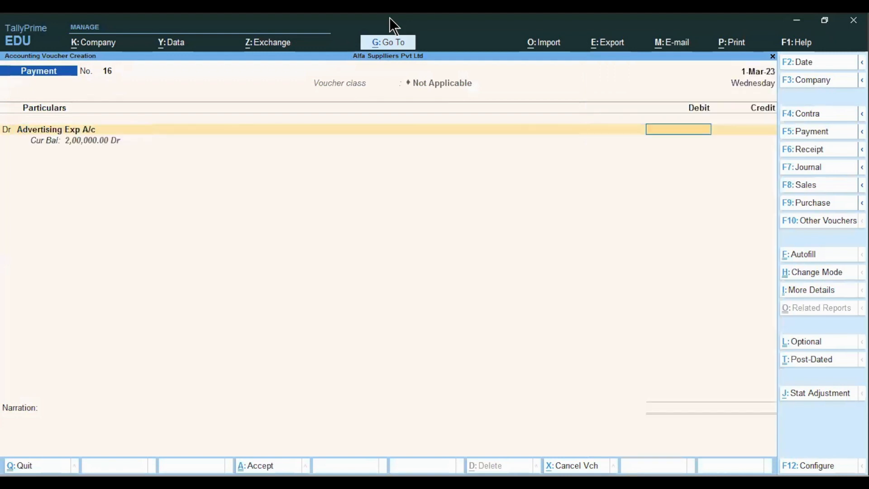
type("5")
type("000")
key("Return")
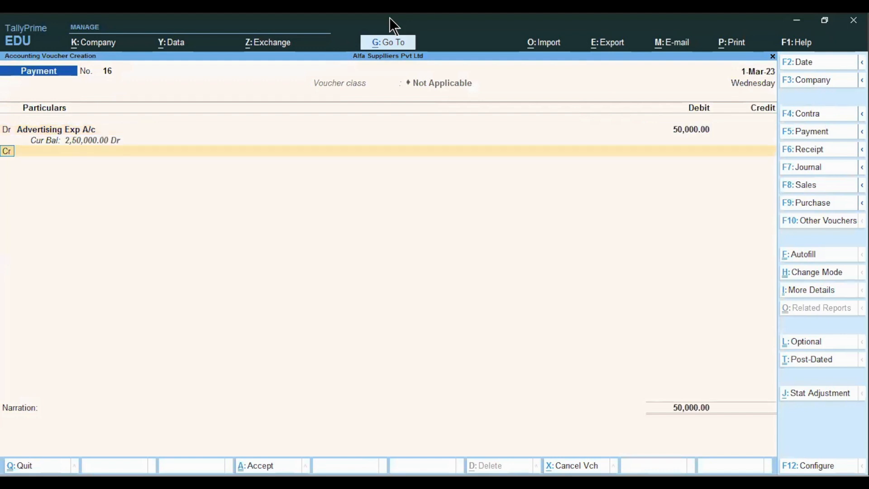
key("Return")
type("Subhash & Company")
key("Return")
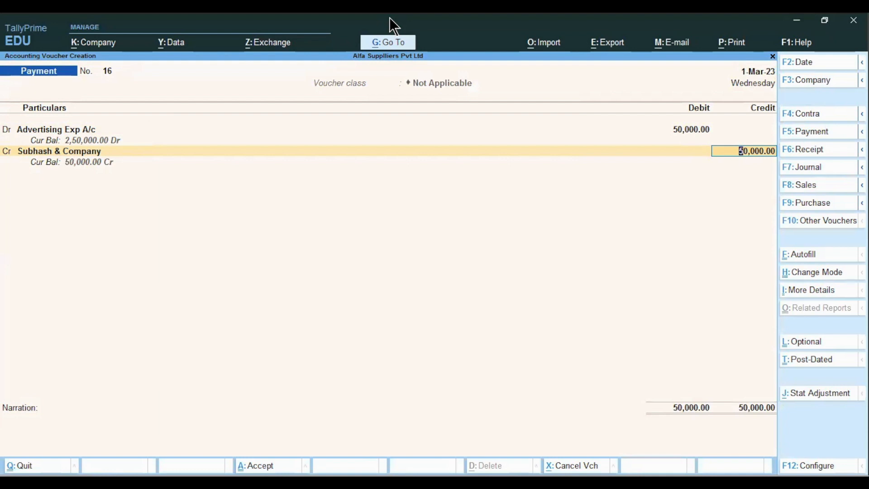
key("BackSpace")
Open Subhash & Company's ledger alteration from the voucher and bring up its More Details list.
key("ctrl+Return")
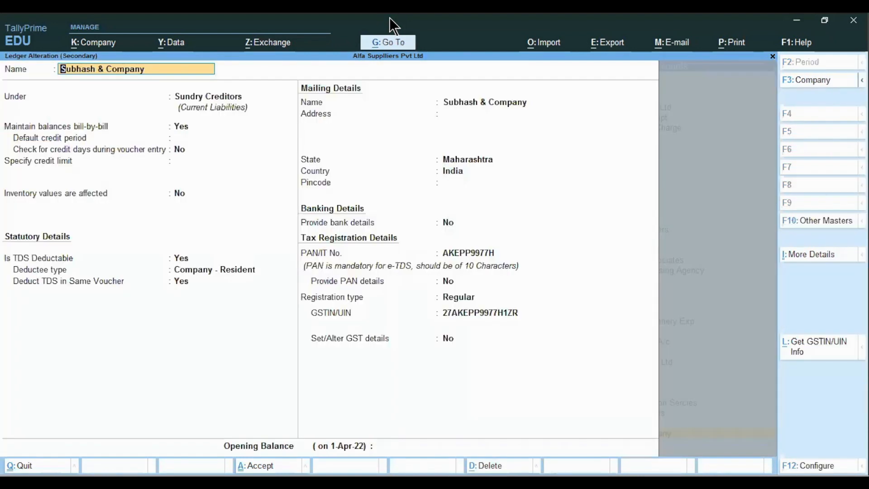
key("Return")
key("Return")
key("Return")
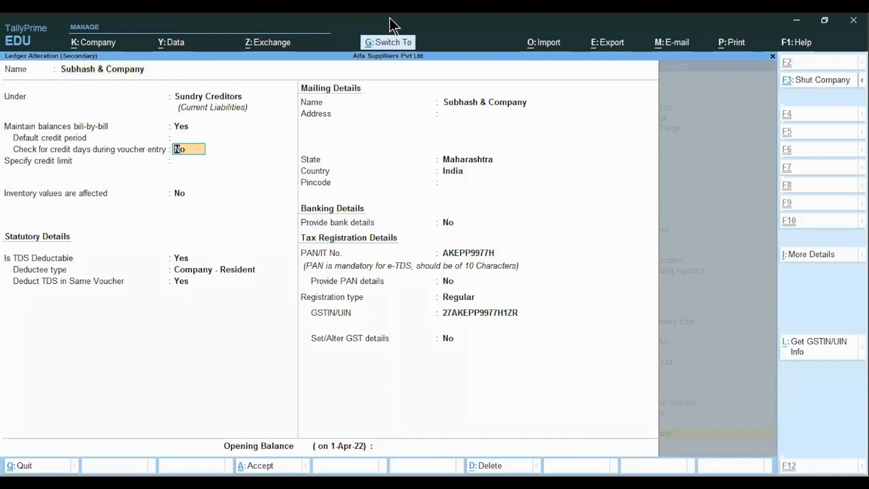
key("ctrl+i")
key("Return")
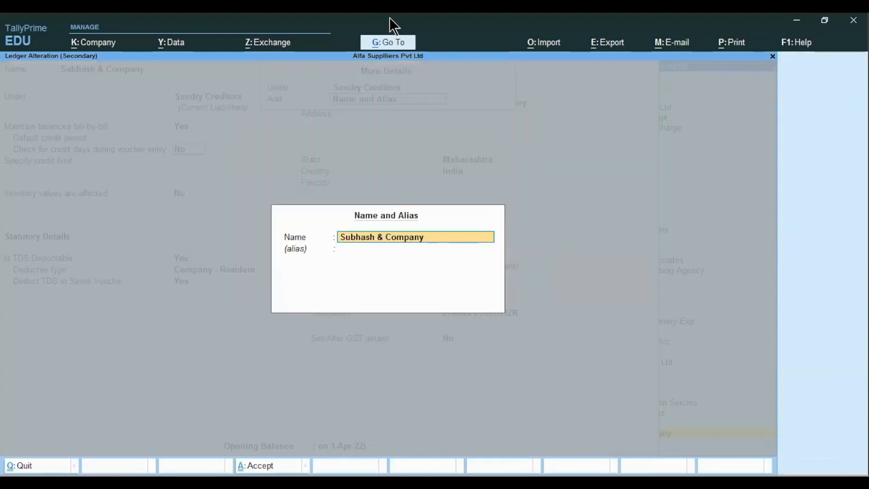
key("Escape")
key("Escape")
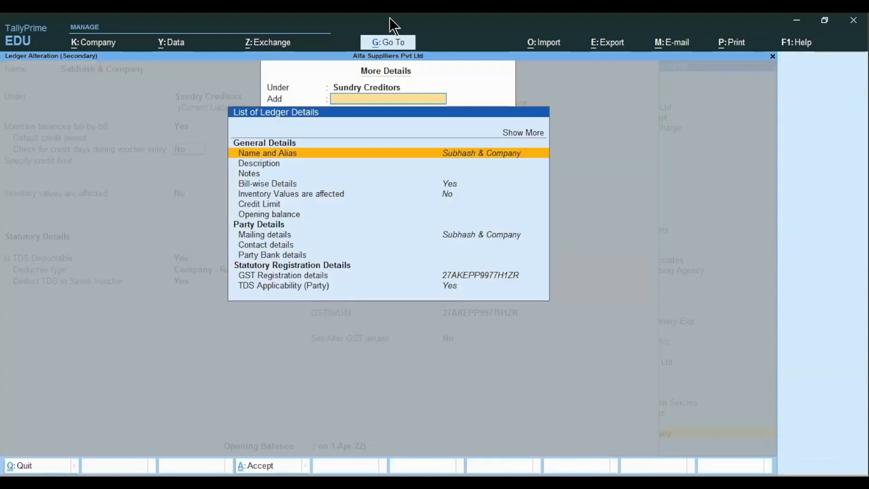
Go through TDS Applicability to Deduct TDS in Same Voucher and open the Contractor nature of payment.
key("Down")
key("Down")
key("Down")
key("Down")
key("Down")
key("Down")
key("Down")
key("Down")
key("Down")
key("Down")
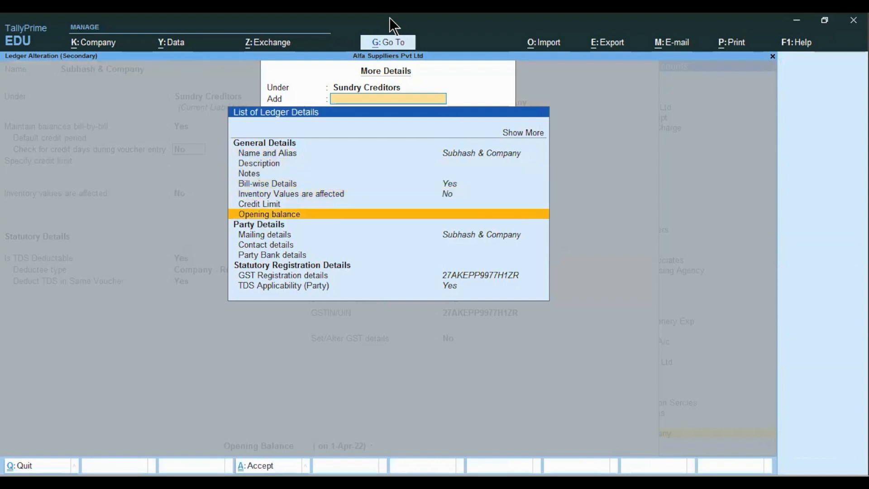
key("Down")
key("Return")
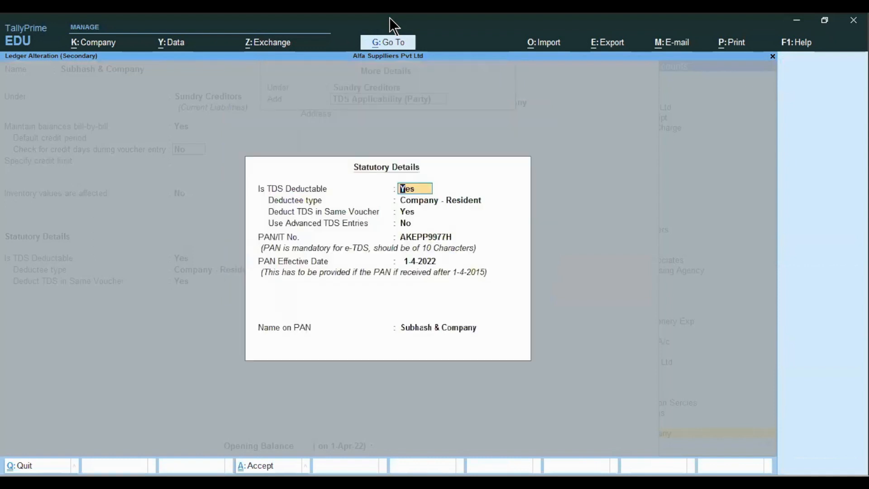
key("Return")
key("Return")
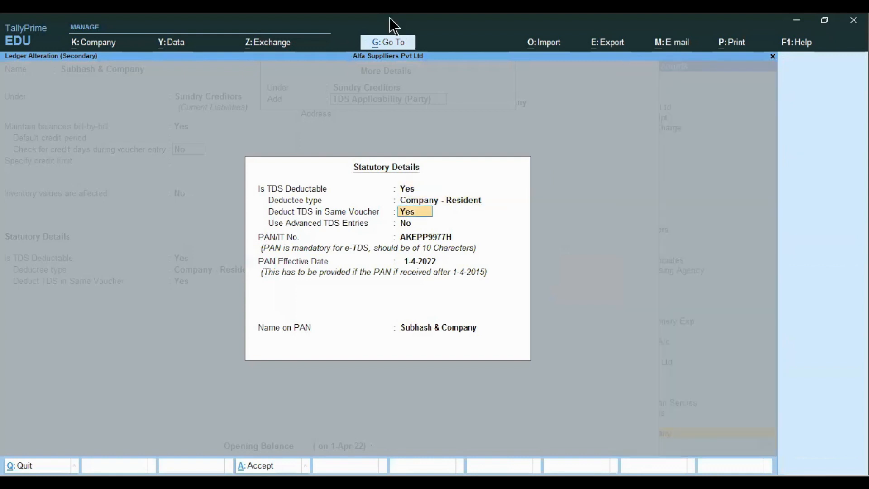
key("Return")
key("Return")
key("BackSpace")
key("Return")
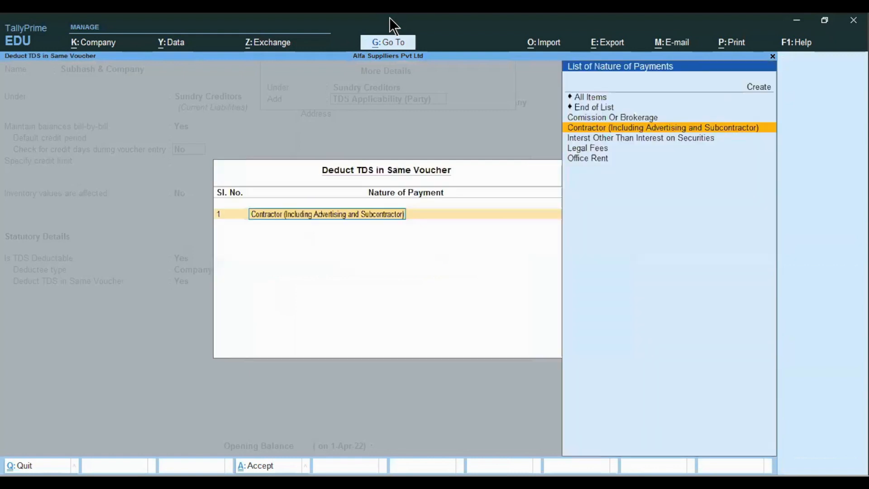
key("ctrl+Return")
key("Return")
key("Return")
key("Return")
key("Return")
key("Return")
key("Return")
key("Return")
key("Return")
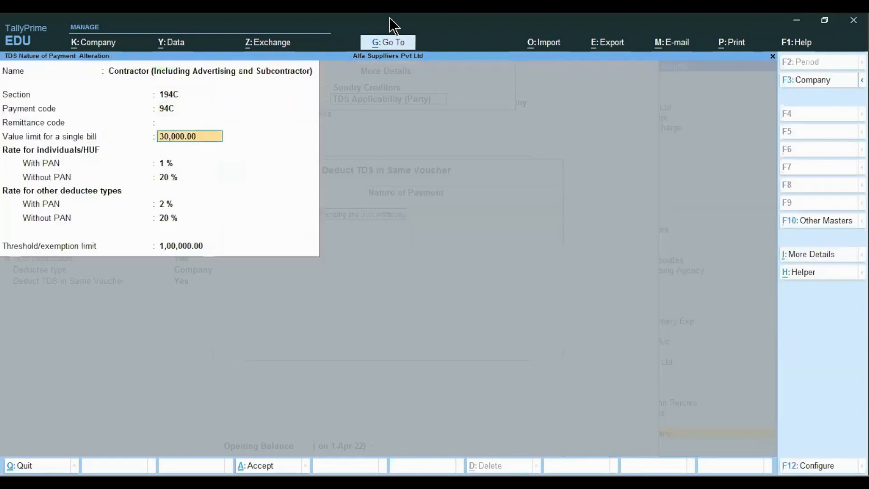
Clear the Contractor threshold limit, set its rate applicability date to 1.4.23, and save it.
key("Delete")
key("Delete")
key("Delete")
key("Delete")
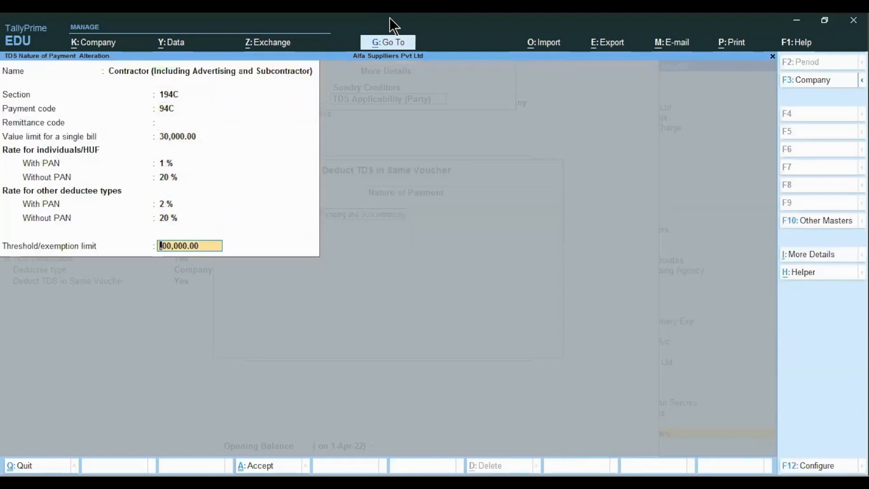
key("Delete")
key("Delete")
key("Delete")
key("Delete")
key("Delete")
key("Delete")
key("Delete")
key("Return")
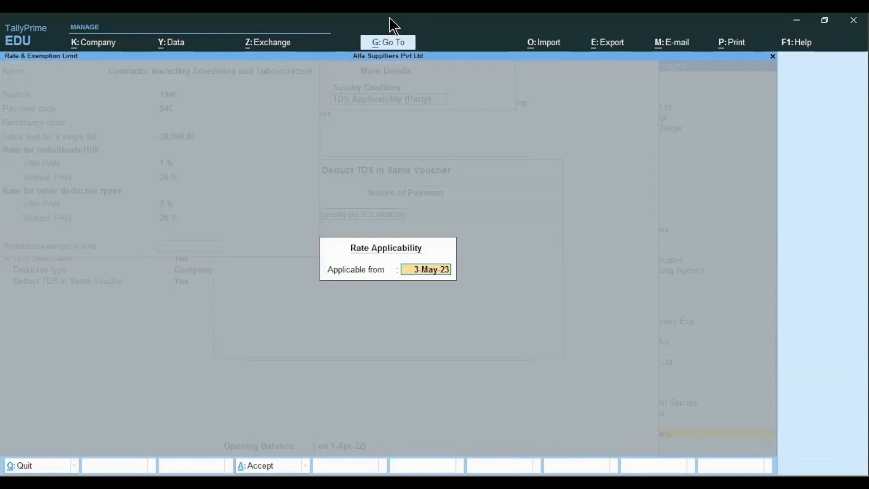
type("1.3")
key("BackSpace")
type("4,")
key("BackSpace")
type(".23")
key("Return")
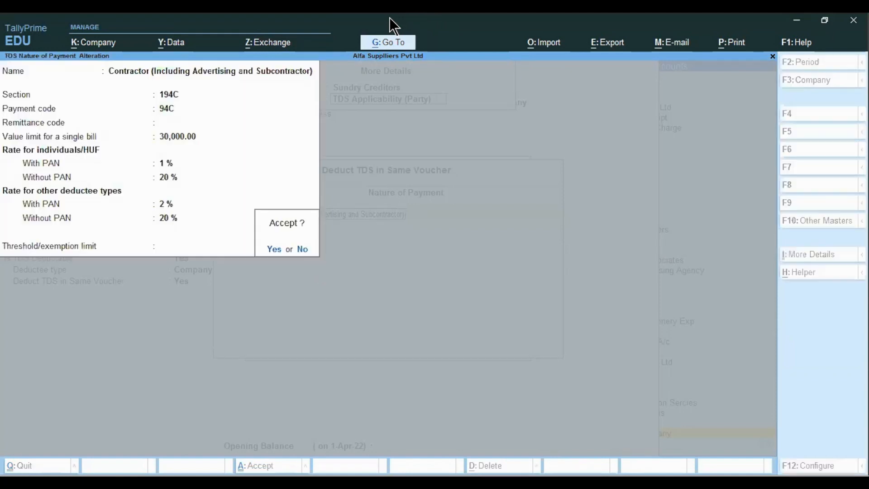
key("Return")
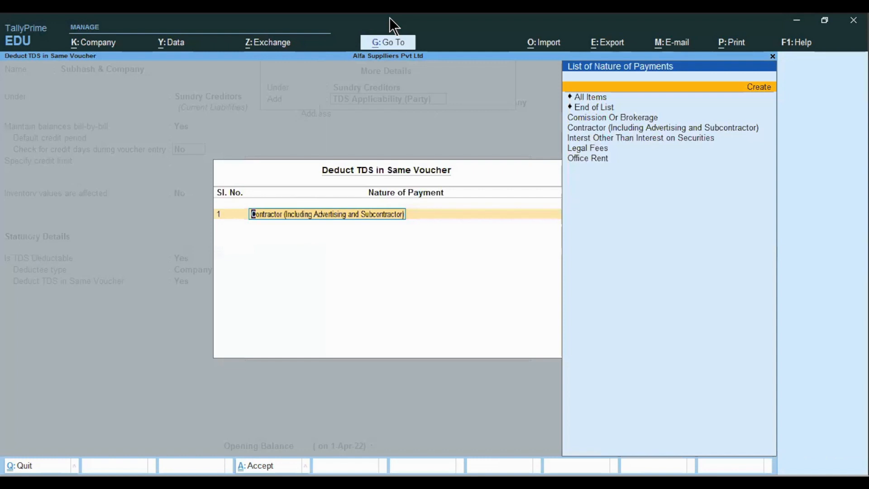
Add Contractor as the same-voucher nature of payment and save the Subhash & Company ledger.
key("alt+c")
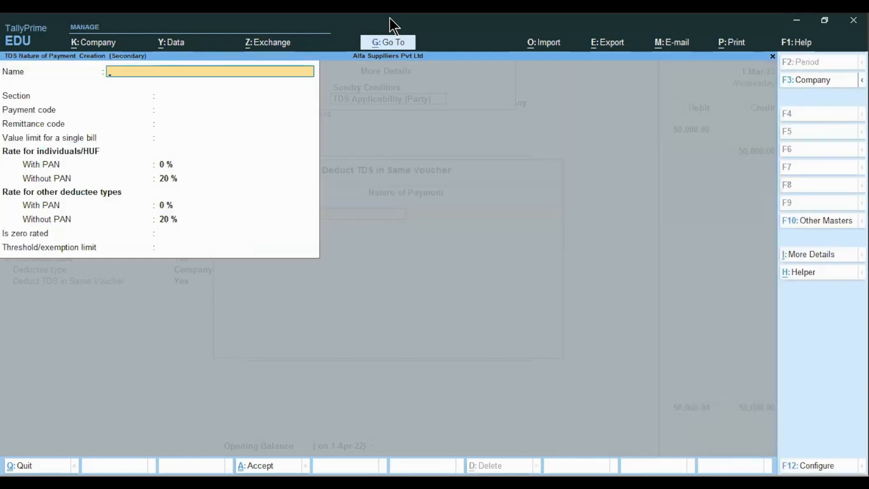
key("Escape")
key("Down")
key("Down")
key("Down")
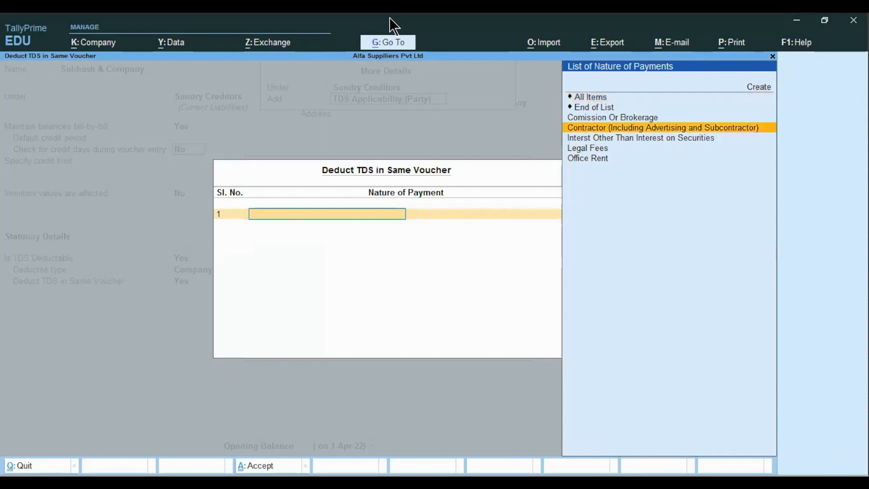
key("Return")
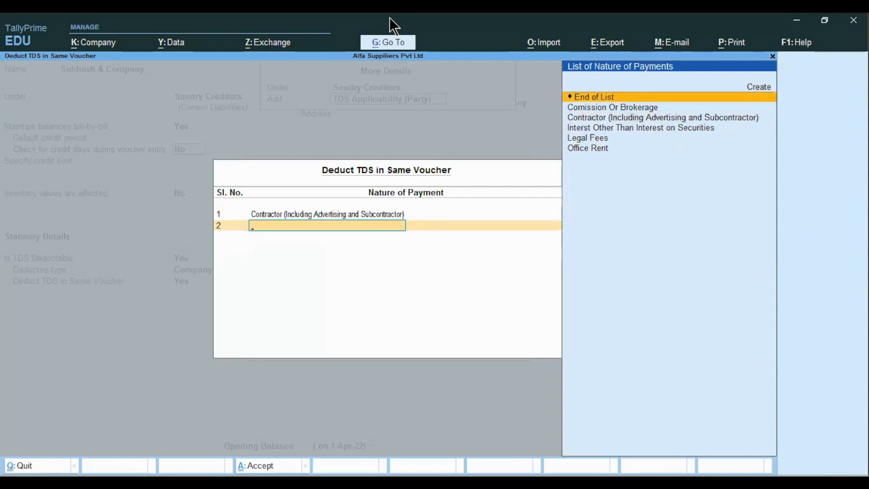
key("Up")
key("ctrl+Return")
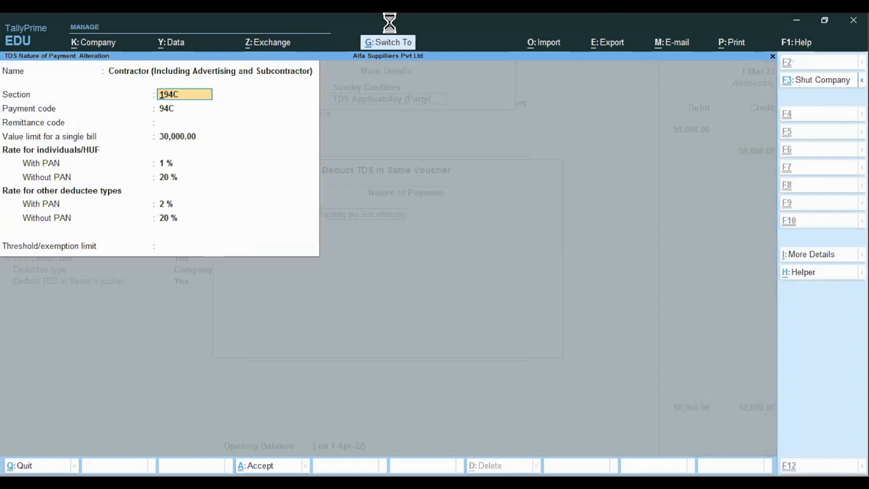
key("ctrl+a")
key("ctrl+a")
key("ctrl+a")
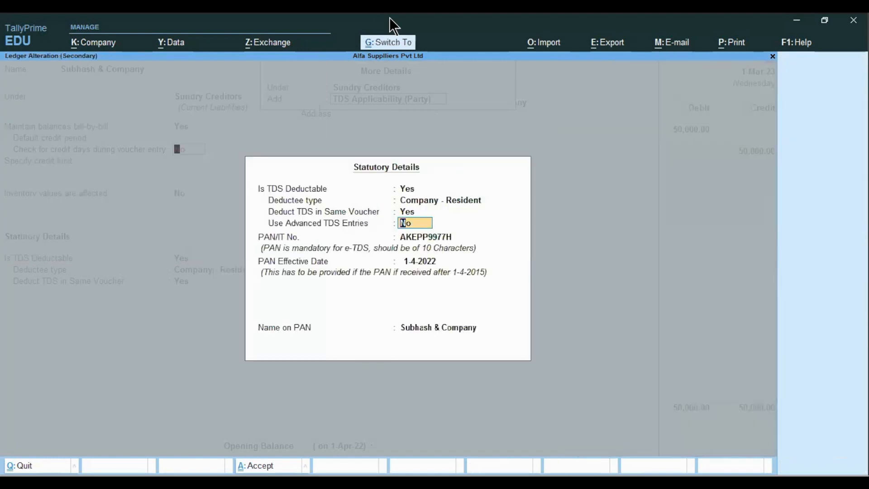
key("ctrl+a")
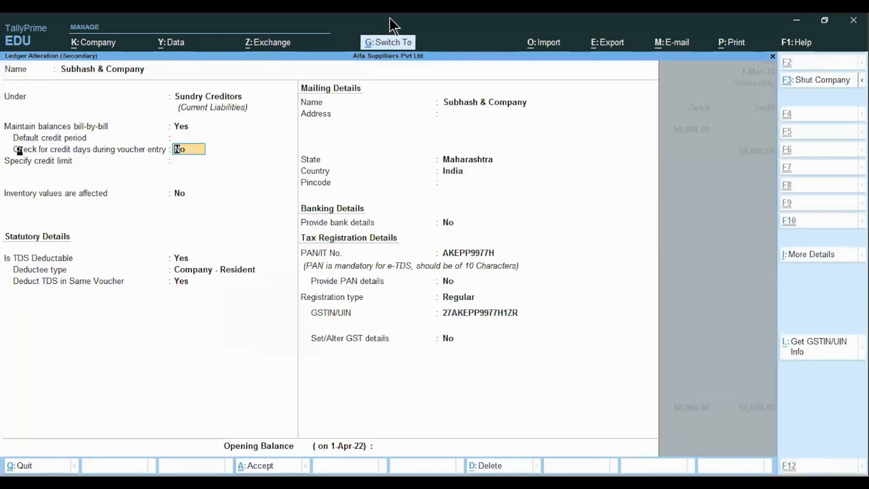
key("ctrl+a")
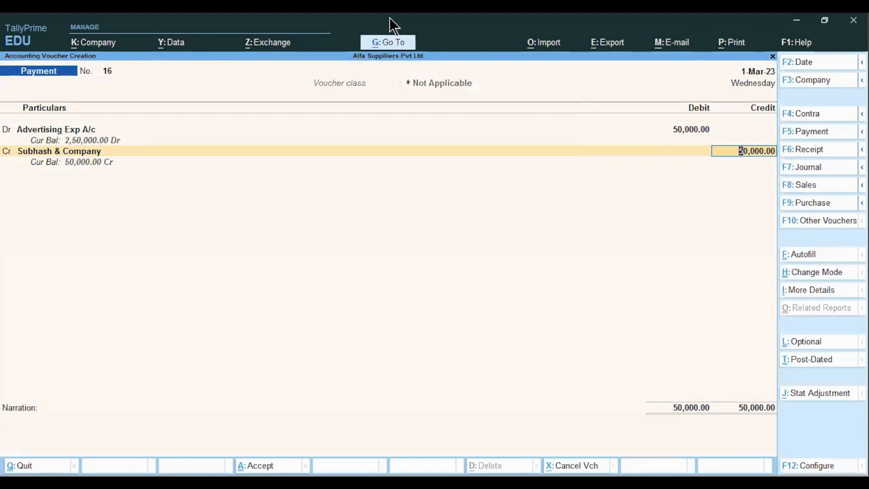
Clear the Subhash & Company credit line and discard the unfinished payment voucher.
key("Delete")
key("Delete")
key("Delete")
key("Delete")
key("Delete")
key("Delete")
key("Delete")
key("Delete")
key("Delete")
key("BackSpace")
key("Delete")
key("Delete")
key("Delete")
key("Delete")
key("Delete")
key("Delete")
key("Delete")
key("Delete")
key("Delete")
key("Delete")
key("Delete")
key("Delete")
key("Delete")
key("Delete")
key("Delete")
key("Delete")
key("Delete")
key("Escape")
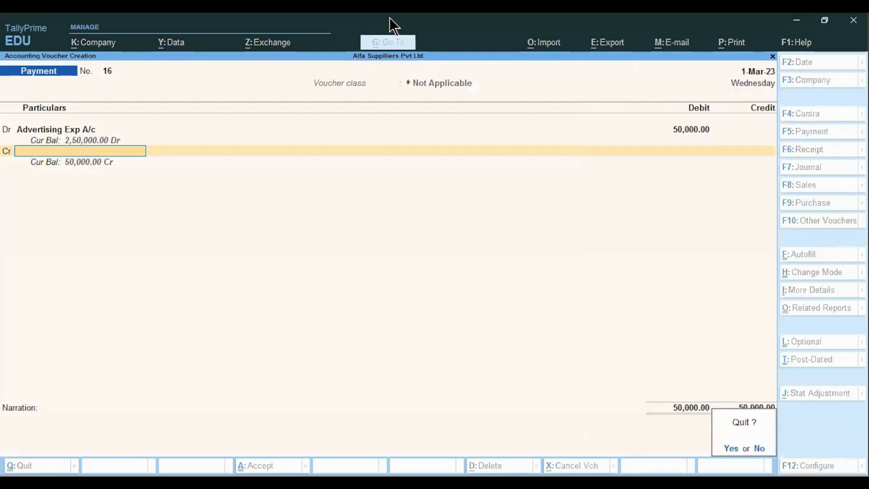
key("y")
Start a new voucher dated 1-Mar-23 and switch it to a Journal voucher.
key("Return")
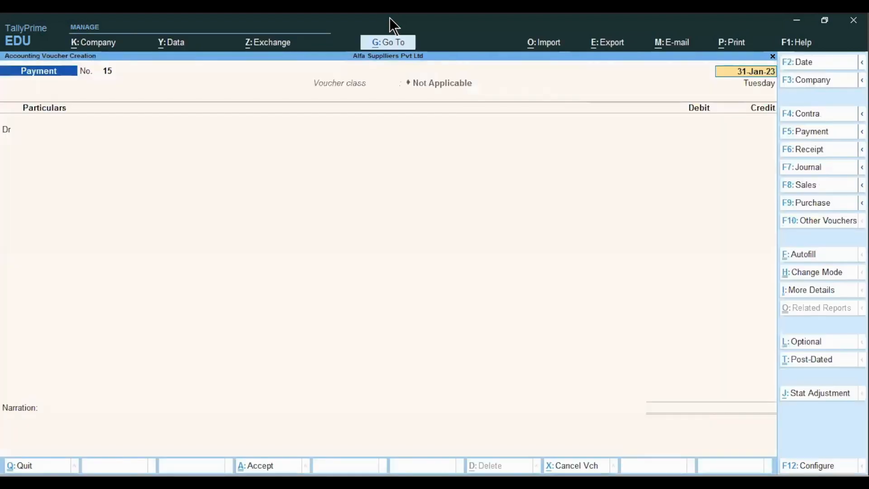
type("1.")
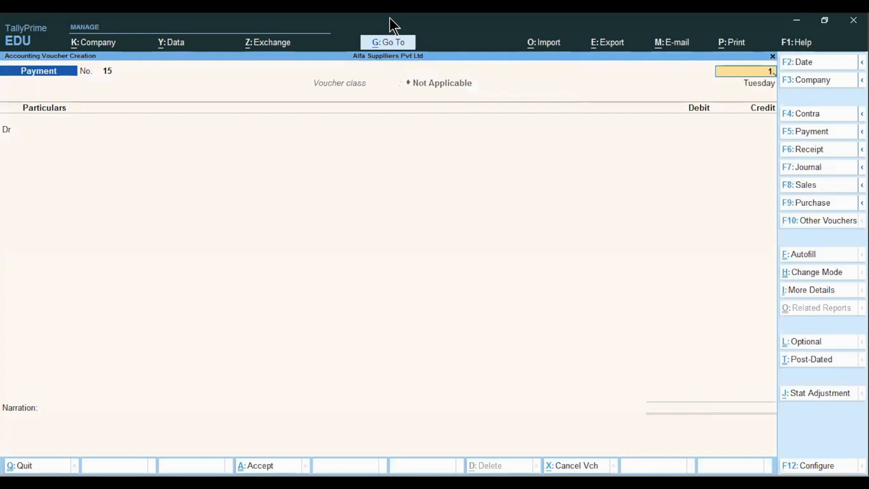
key("Return")
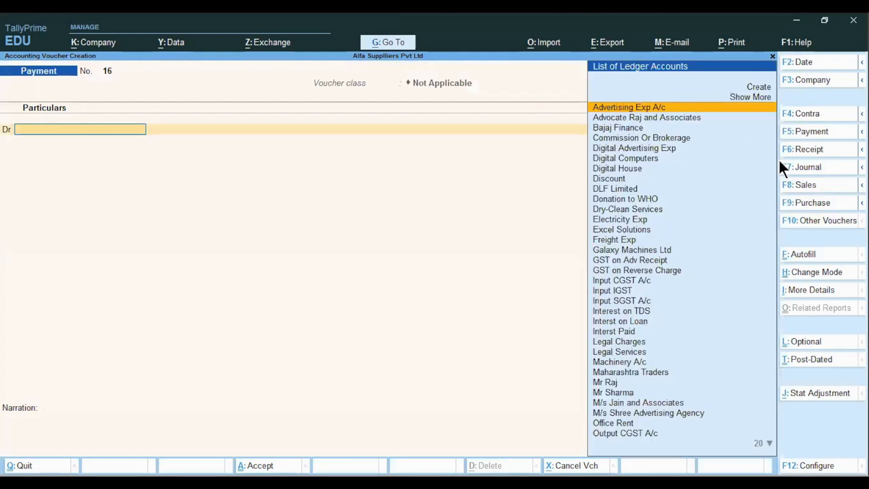
left_click(792, 171)
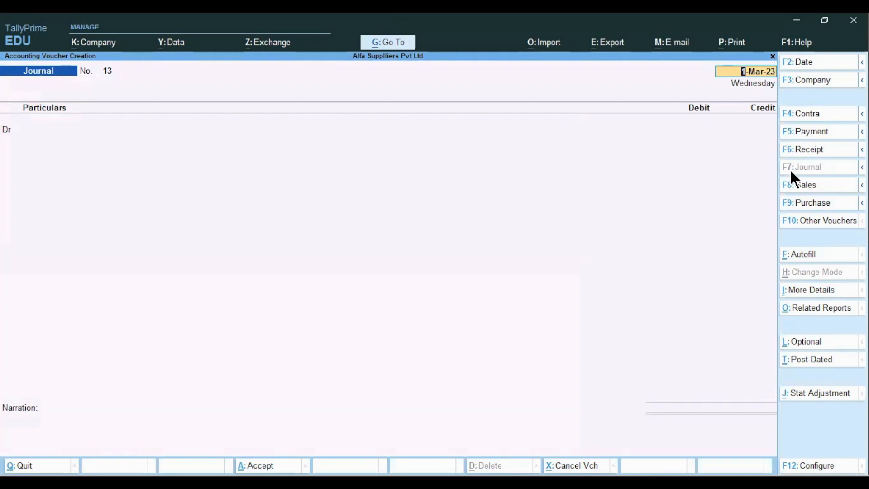
Debit Advertising Exp A/c 50,000, credit Subhash & Company 49,500, then compare Excel's normal-case TDS of 1000.
key("Return")
type("Ad")
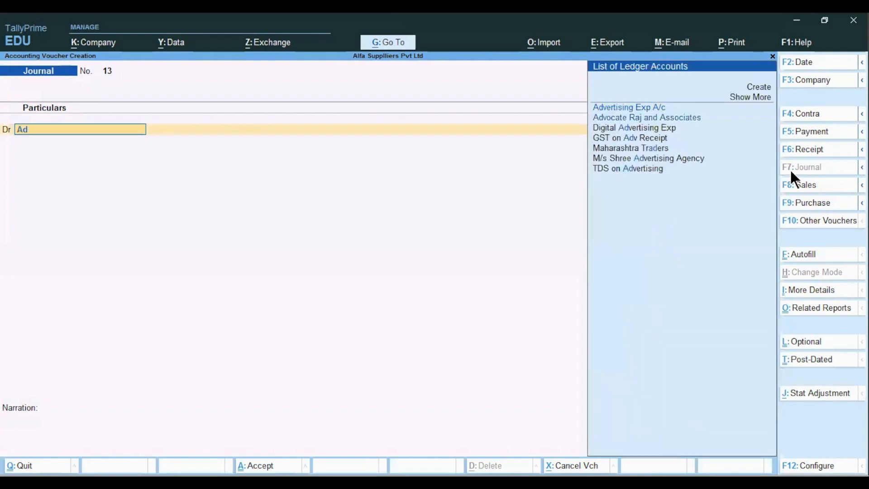
key("Return")
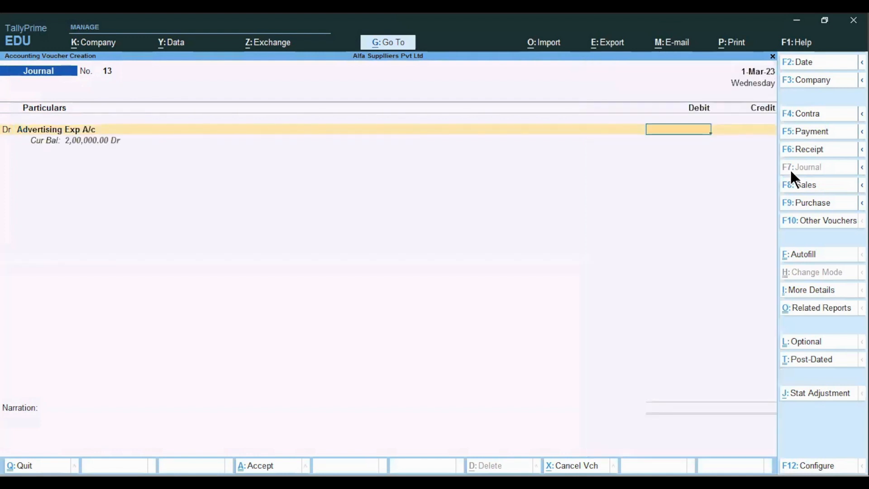
type("50000")
key("Return")
key("Return")
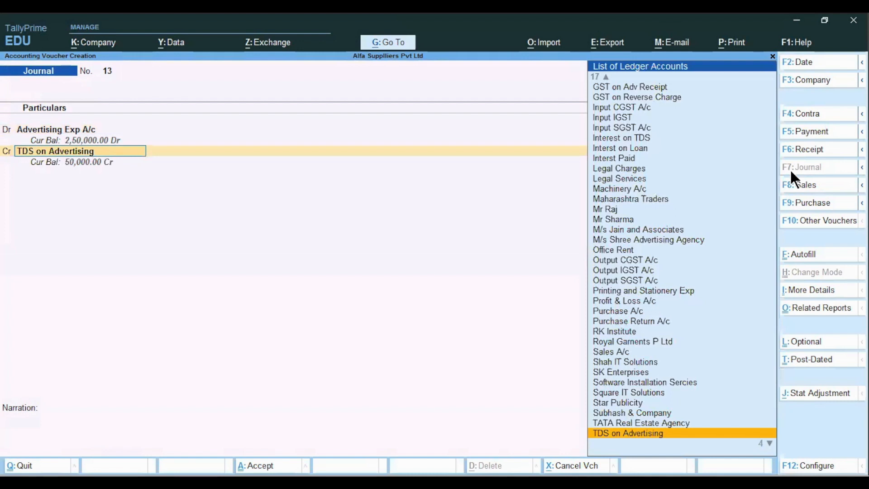
type("sub")
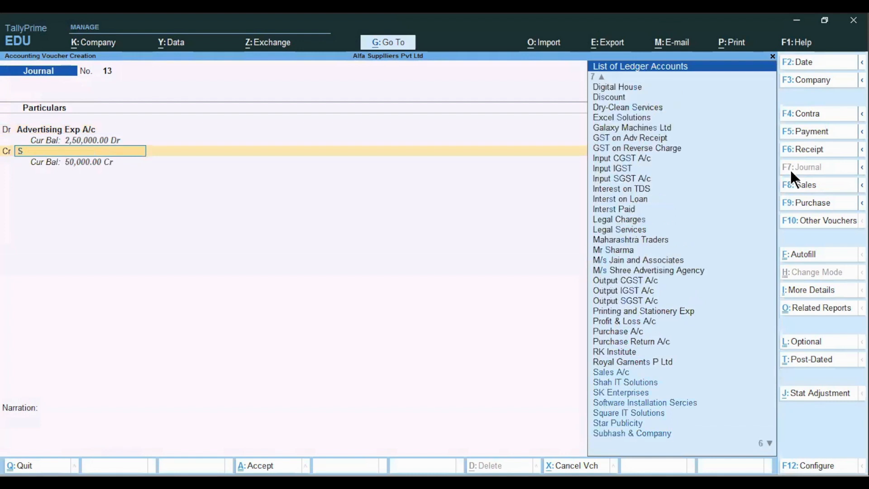
key("Return")
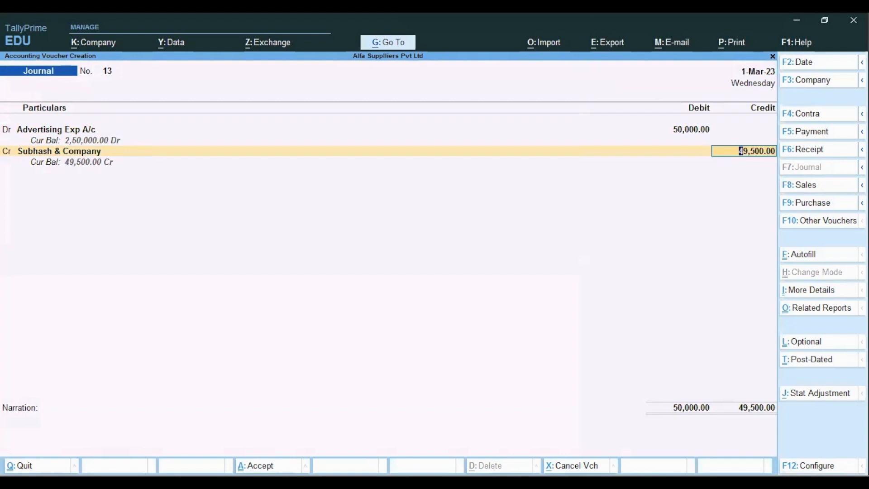
key("alt+Tab")
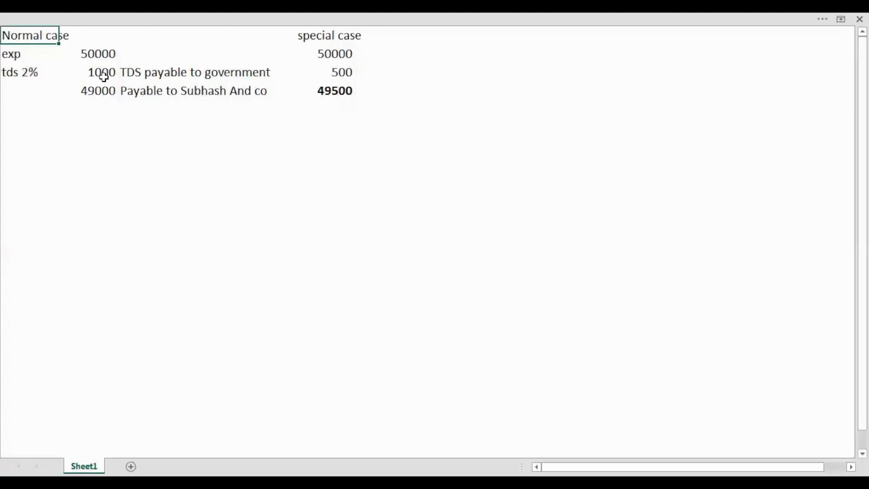
left_click(102, 75)
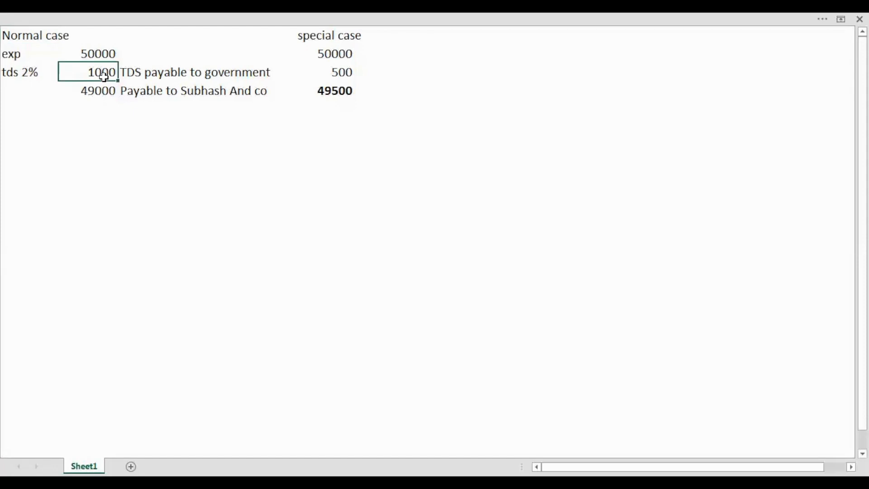
Compare the 500 special-case TDS with the 49,500 payable in Excel, then return to TallyPrime.
left_click(340, 74)
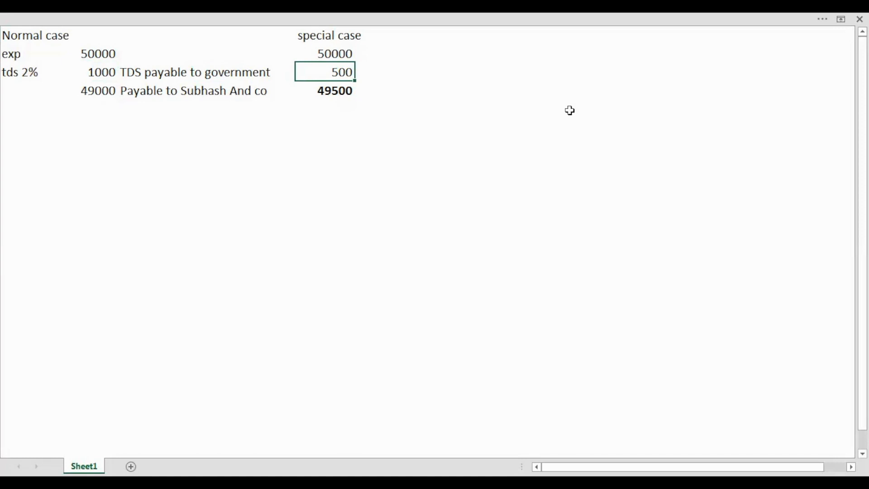
key("Down")
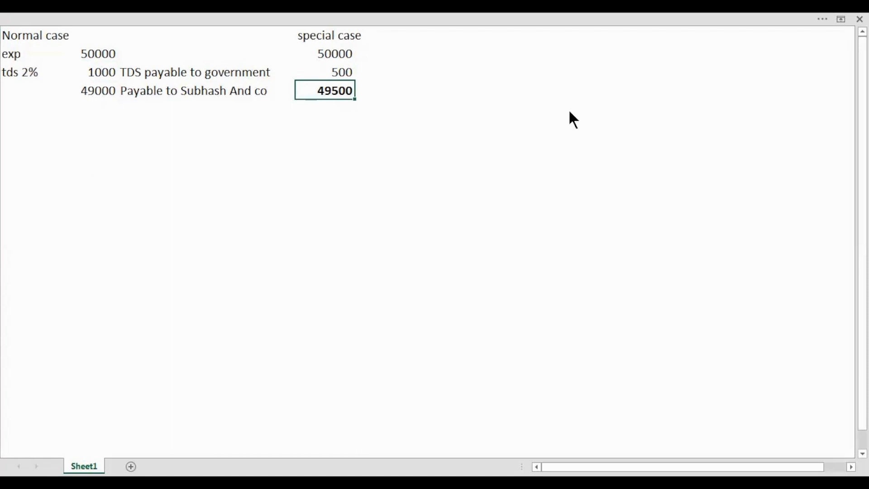
key("alt+Tab")
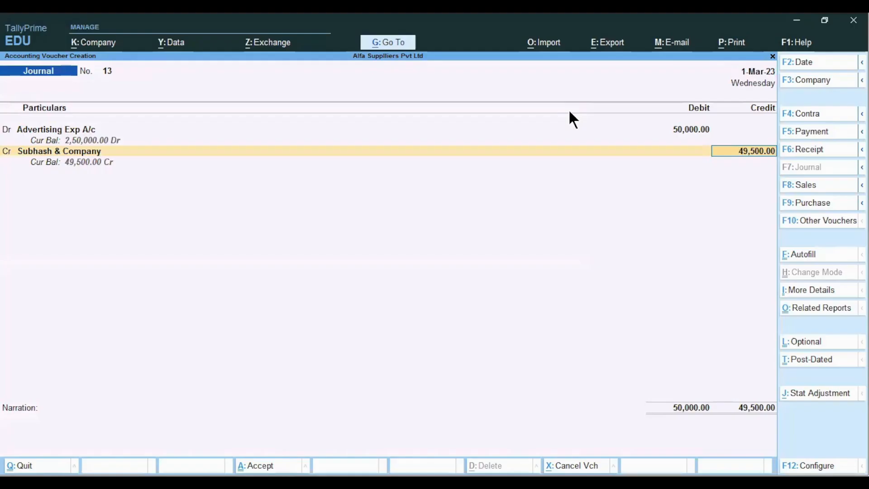
Add Inv-200 bill references for Subhash & Company, credit TDS on Advertising 500, and save Journal 13.
key("Return")
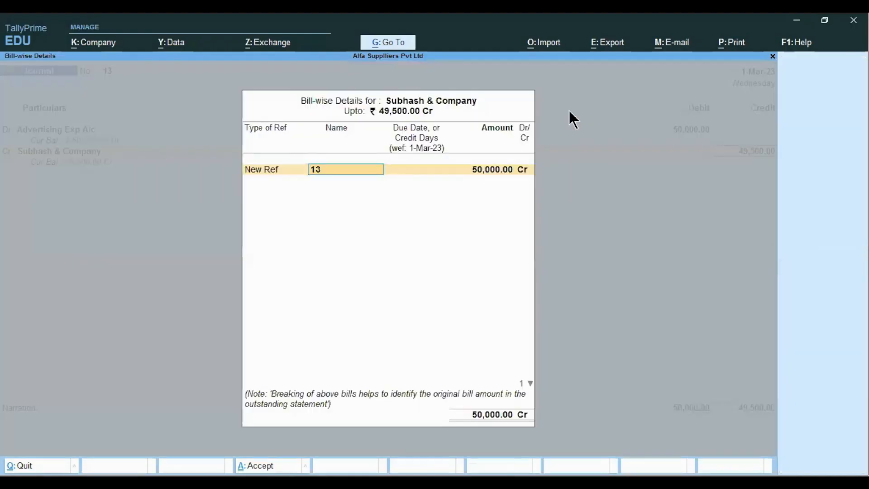
type("Inv-200")
key("Return")
key("Return")
key("Return")
key("Return")
key("Return")
type("Inv-200")
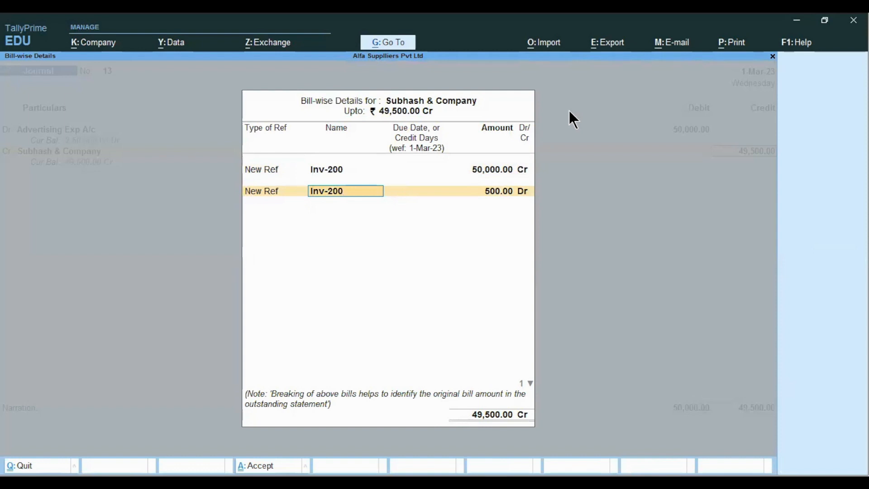
key("Return")
key("Return")
key("Return")
key("Return")
key("Return")
key("Return")
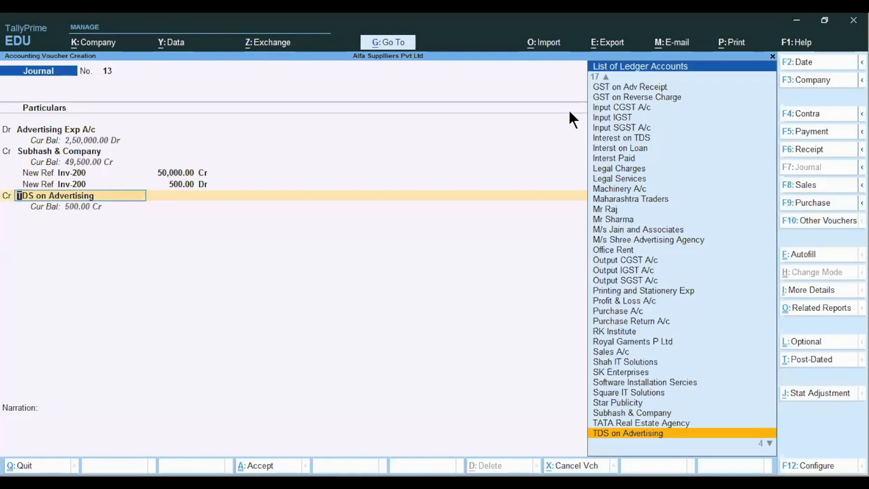
key("Return")
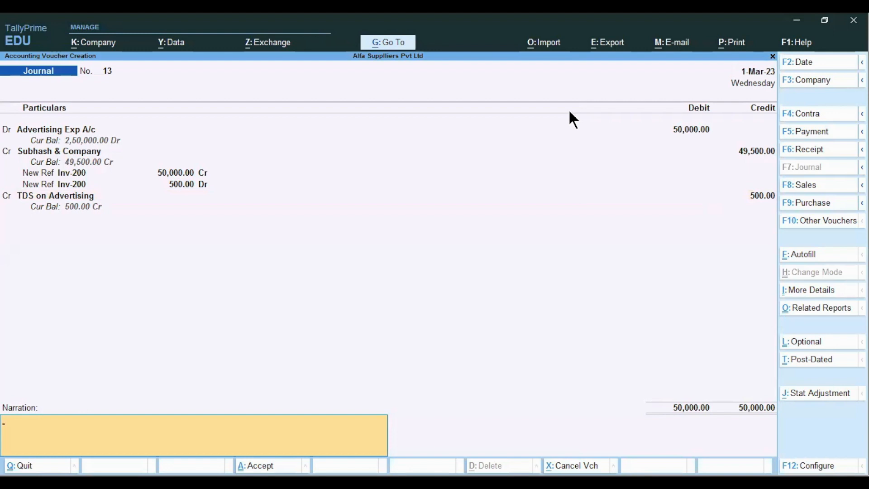
key("Return")
key("Return")
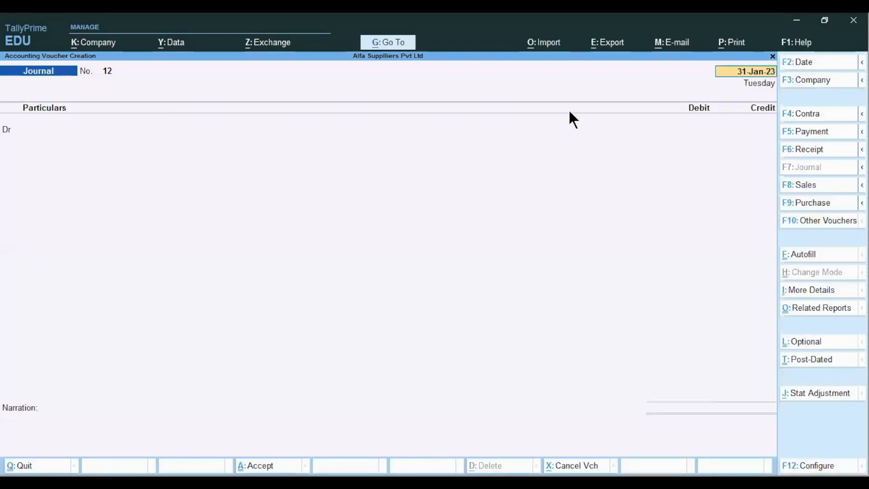
Quit the new blank Journal voucher without saving.
key("BackSpace")
key("Escape")
key("y")
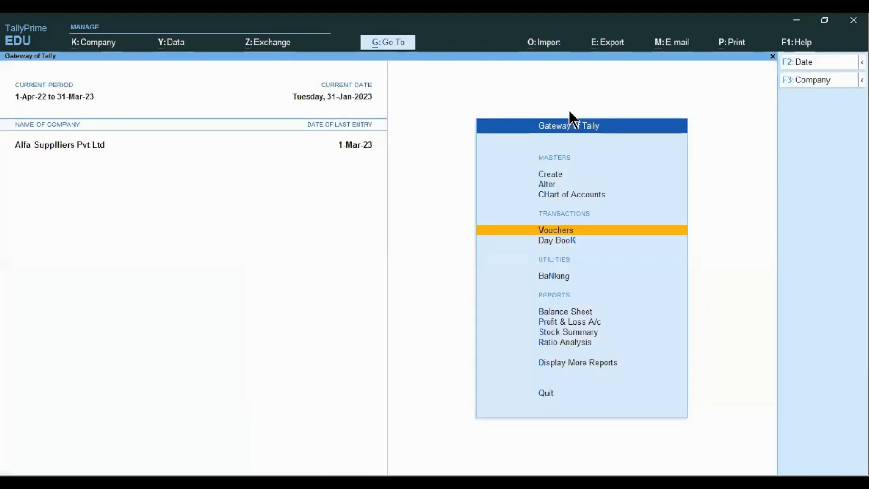
Go to Display More Reports > Statutory Reports > TDS Reports > Form 26Q.
key("b")
key("Down")
key("Down")
key("Down")
key("Down")
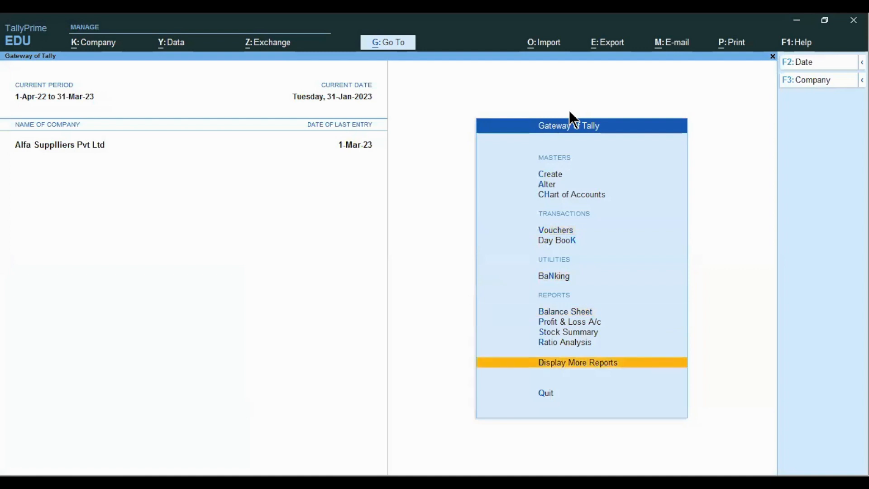
key("Return")
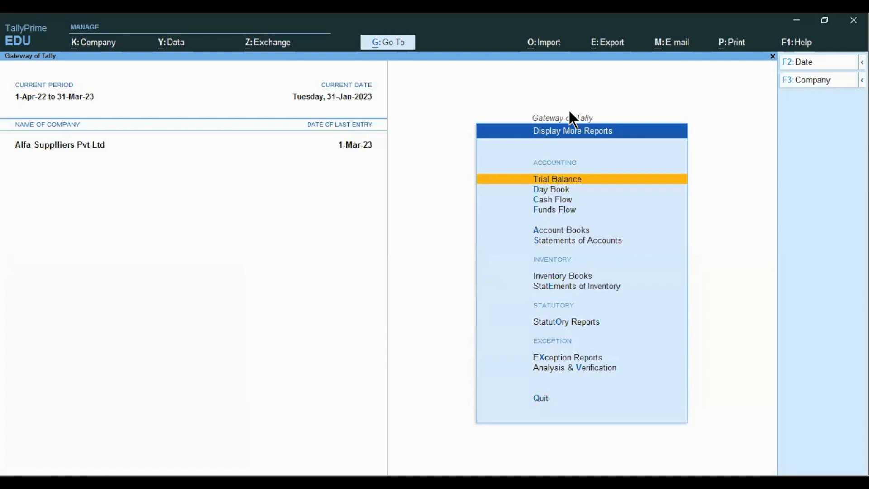
key("Down")
key("Down")
key("Down")
key("Down")
key("Down")
key("Down")
key("Down")
key("Down")
key("Return")
key("Down")
key("Return")
key("Down")
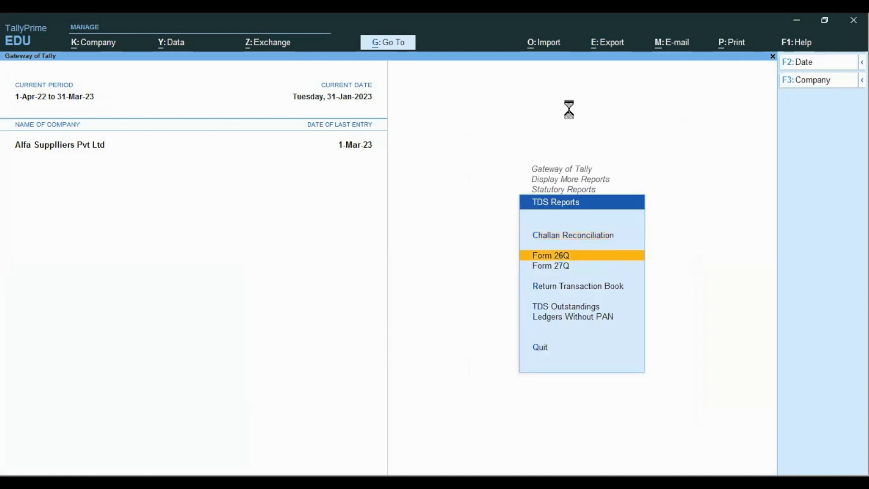
key("Return")
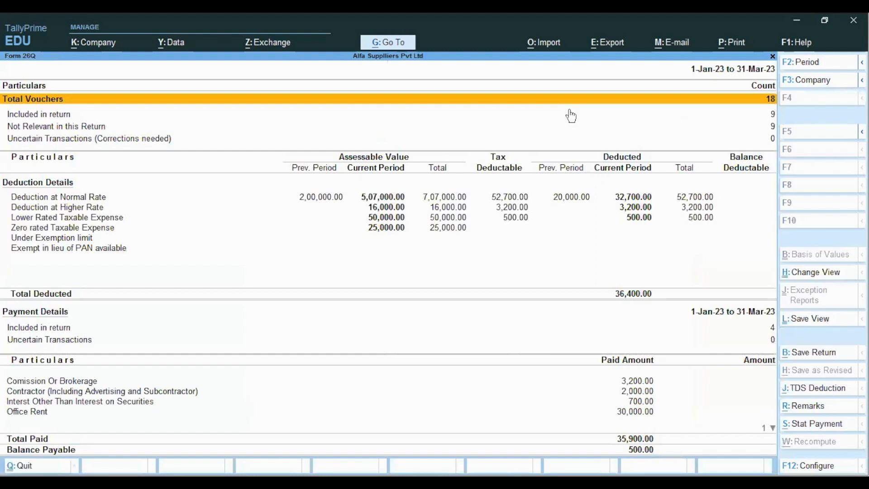
Change the Form 26Q period to run from 1-3-2023 to 31-3-2023.
key("F2")
type("1-3")
key("Return")
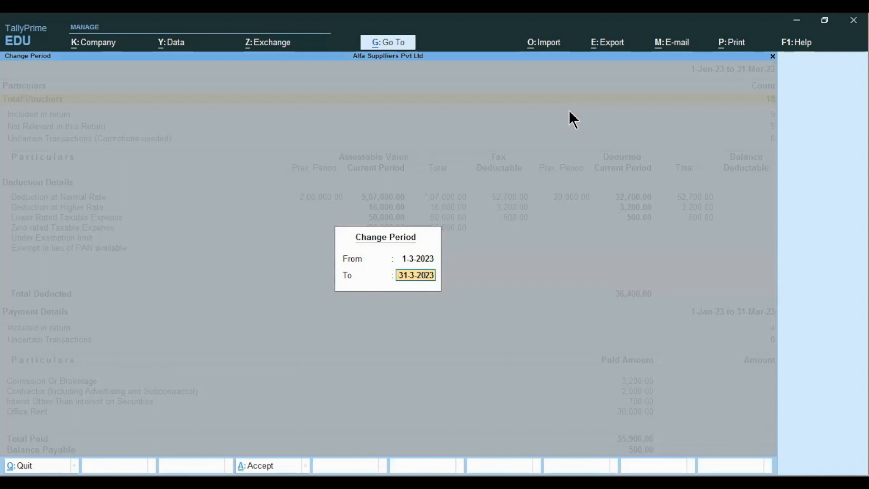
type("3.")
type("1")
type("-3")
key("Return")
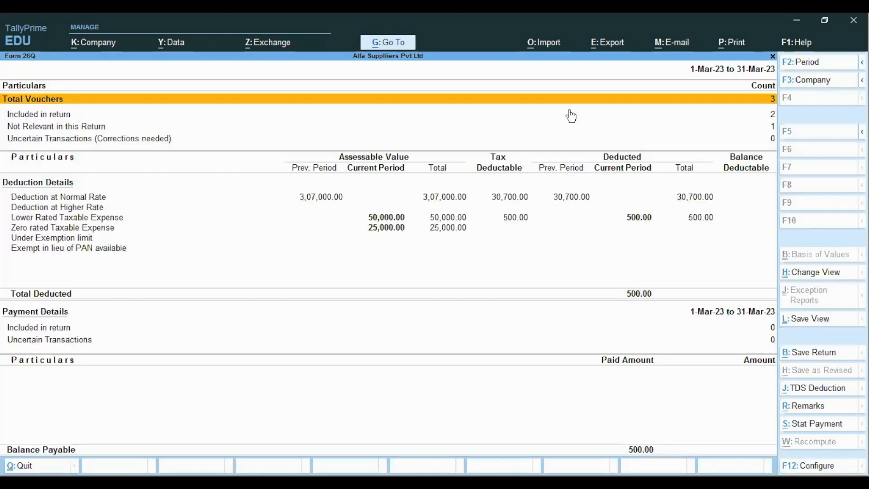
key("alt")
Start a statutory payment from Form 26Q, then cancel and discard it.
key("alt+s")
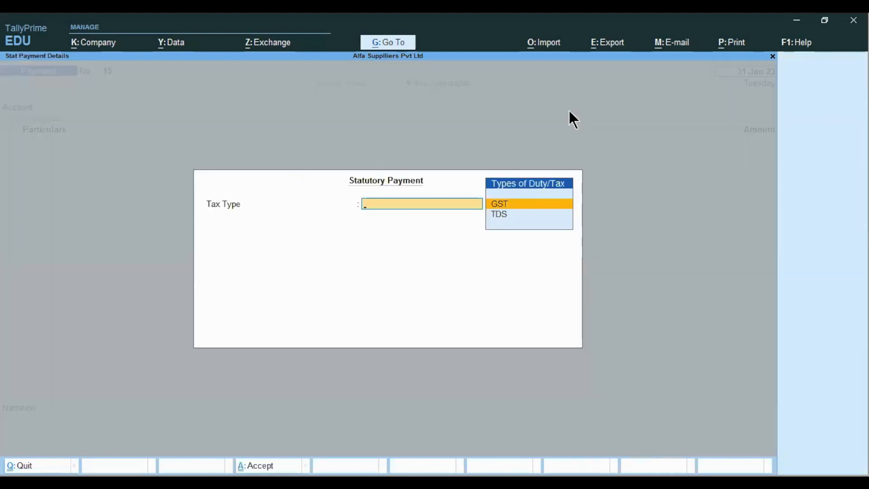
key("Escape")
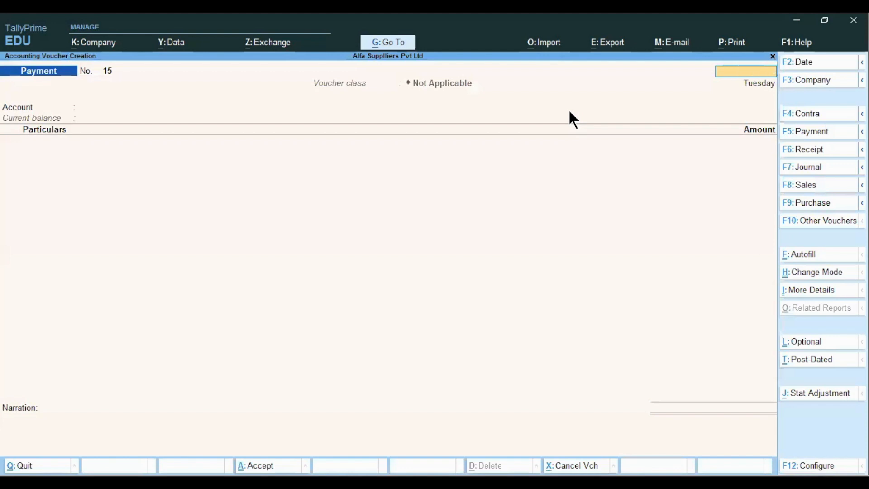
key("Escape")
key("Return")
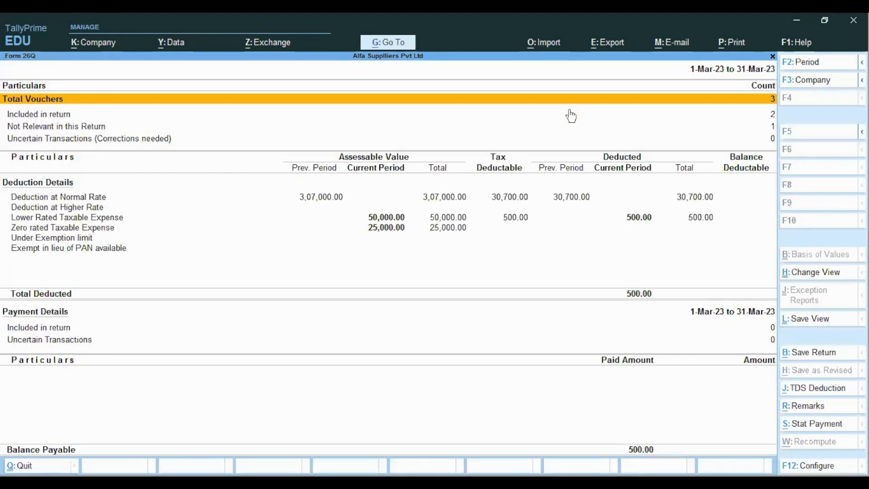
key("Down")
key("Down")
key("Down")
key("Down")
key("Down")
key("Down")
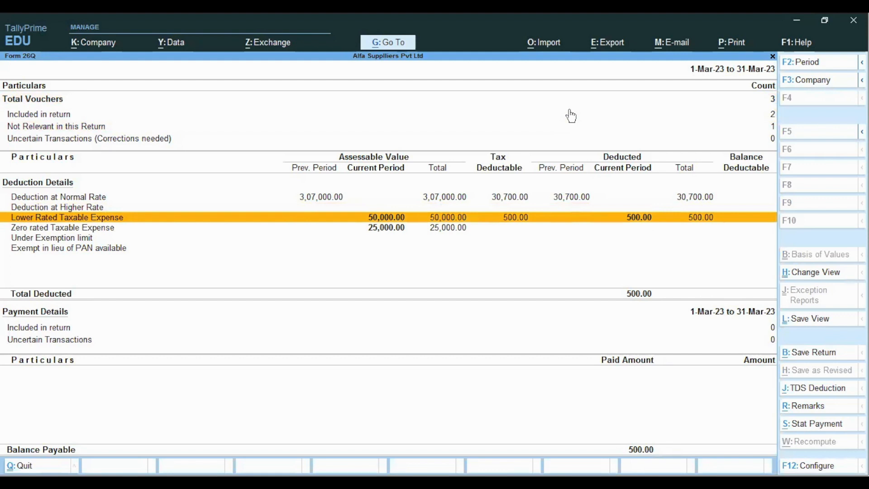
key("alt")
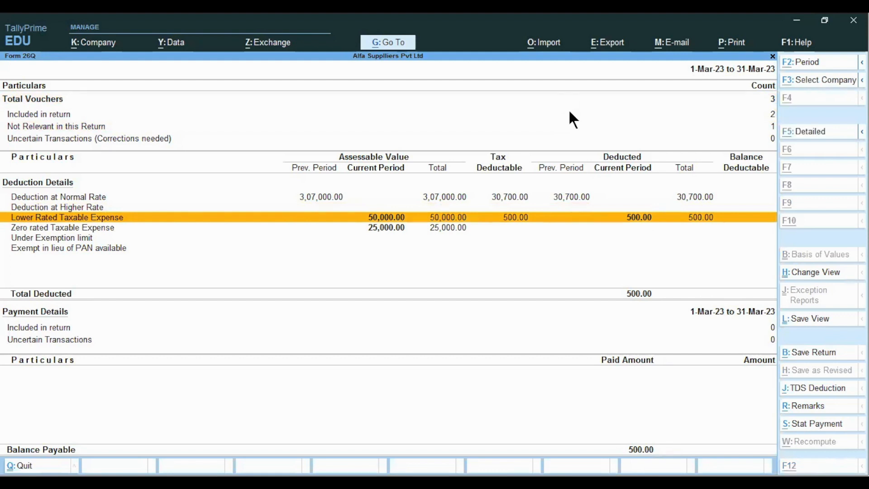
Begin a TDS statutory payment for 1-Mar-23 to 31-Mar-23, dated 31-3-2023.
key("alt+s")
key("Down")
key("Return")
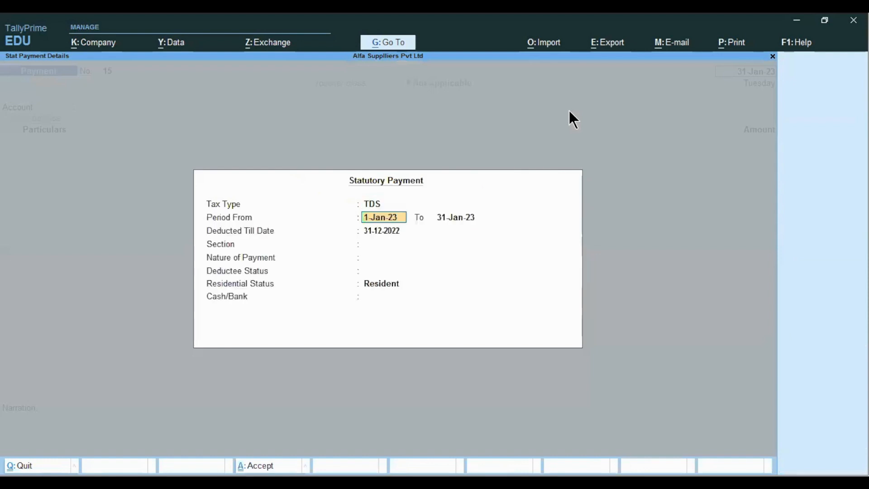
type("1-3")
key("Return")
type("31.")
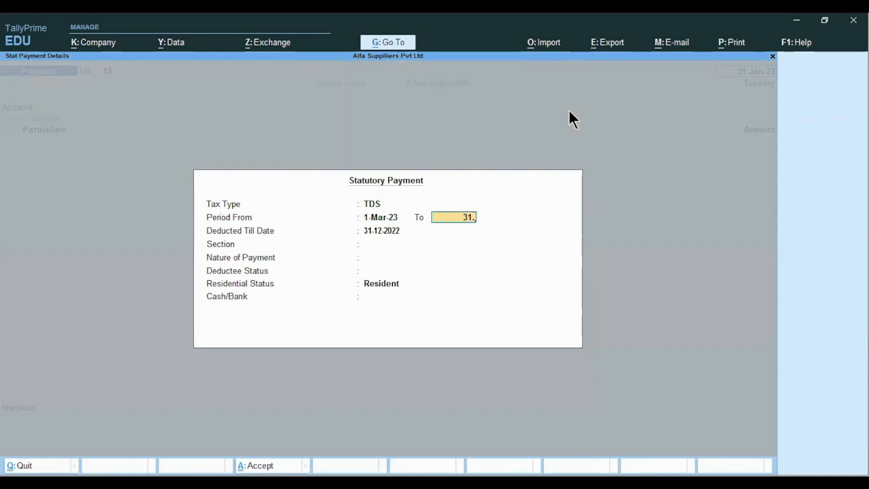
key("Return")
type("31.")
type("3-2023")
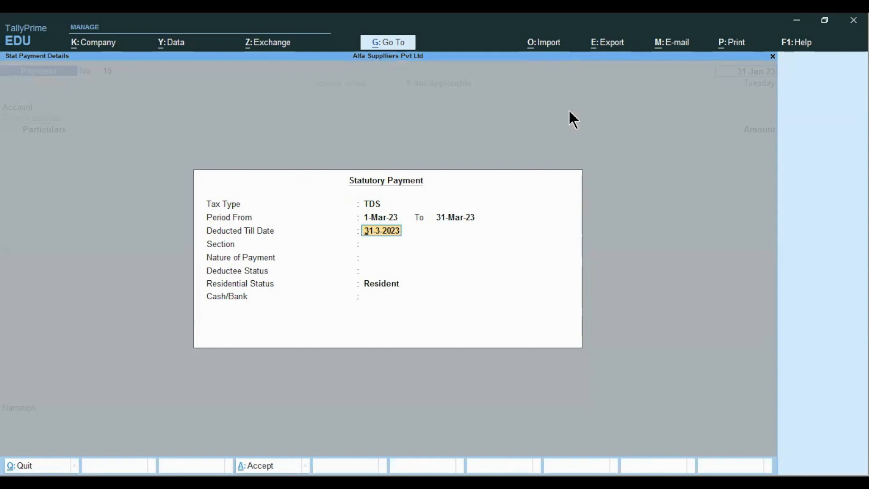
Abandon the unsaved TDS payment voucher and close Form 26Q.
key("Escape")
key("Escape")
key("Escape")
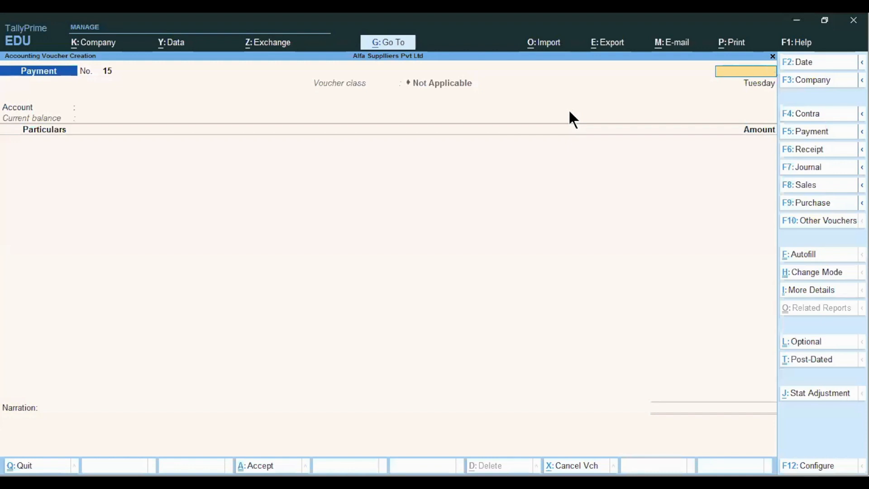
key("Escape")
key("Return")
key("Escape")
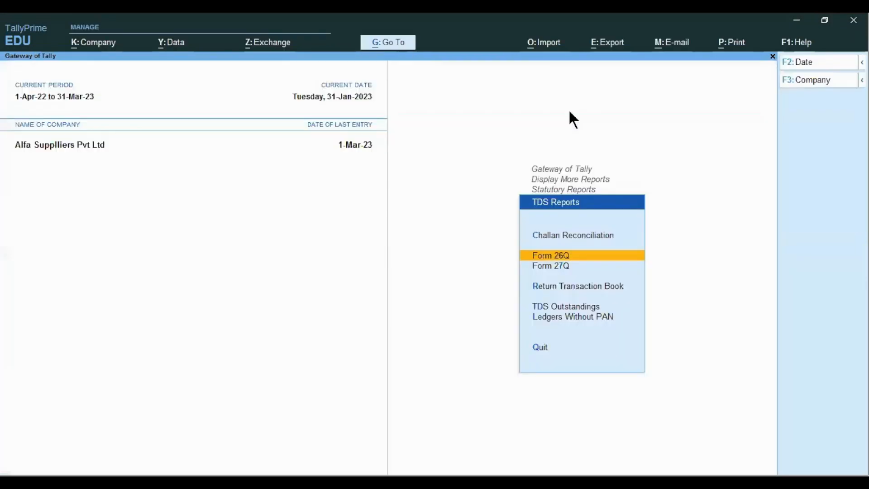
key("Escape")
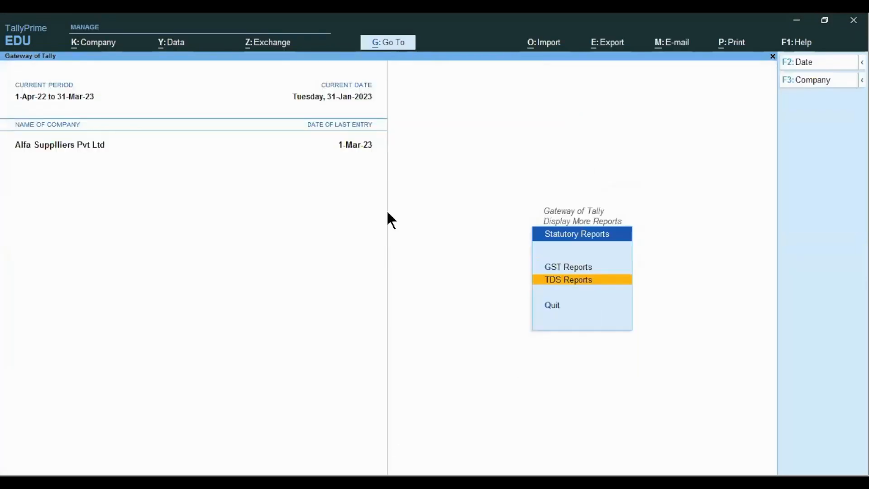
Set the current date to 31-Mar-2023 from the Gateway of Tally.
key("Escape")
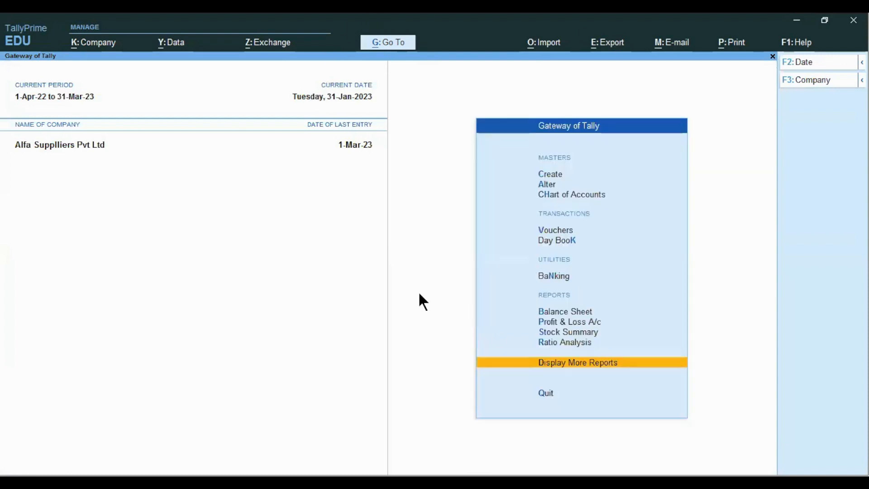
left_click(353, 101)
type("31-3")
key("Return")
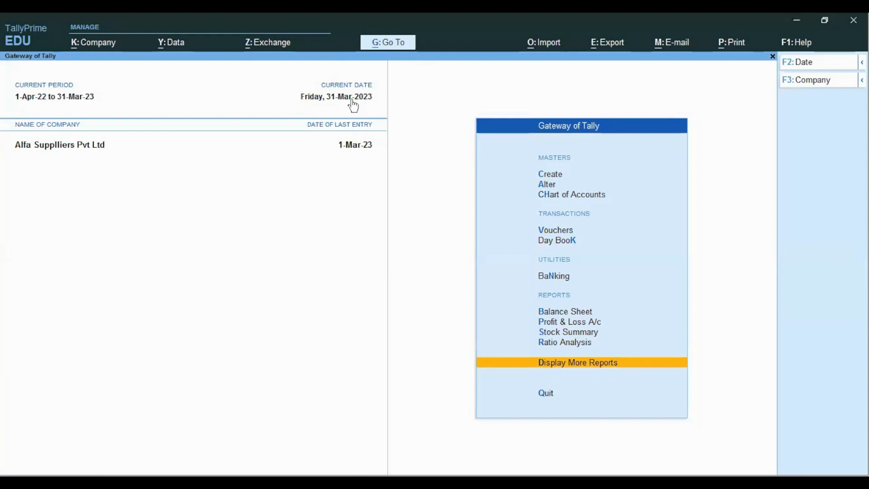
Go to Display More Reports > Statutory Reports > TDS Reports.
key("Return")
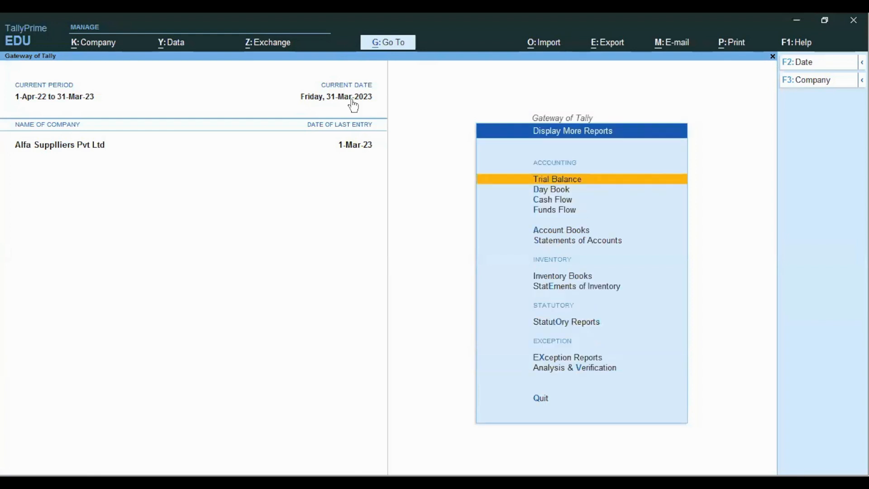
key("Down")
key("Down")
key("Down")
key("Down")
key("Down")
key("Down")
key("Down")
key("Down")
key("Down")
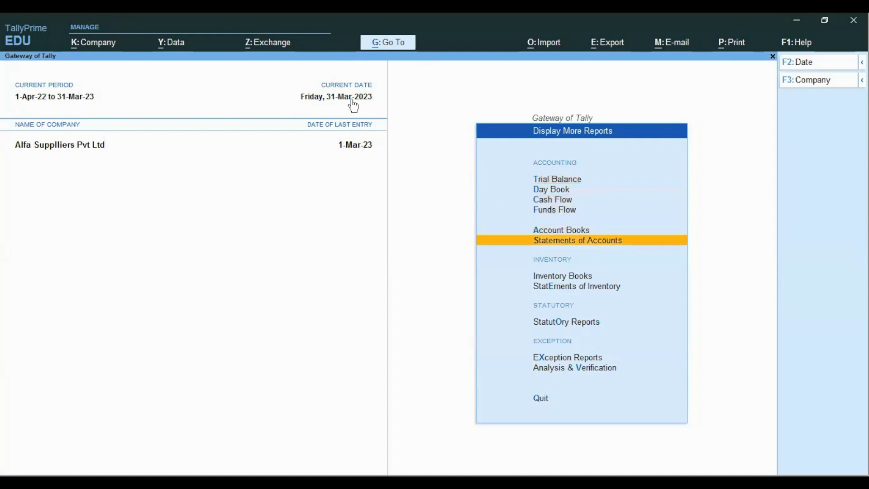
key("Up")
key("Return")
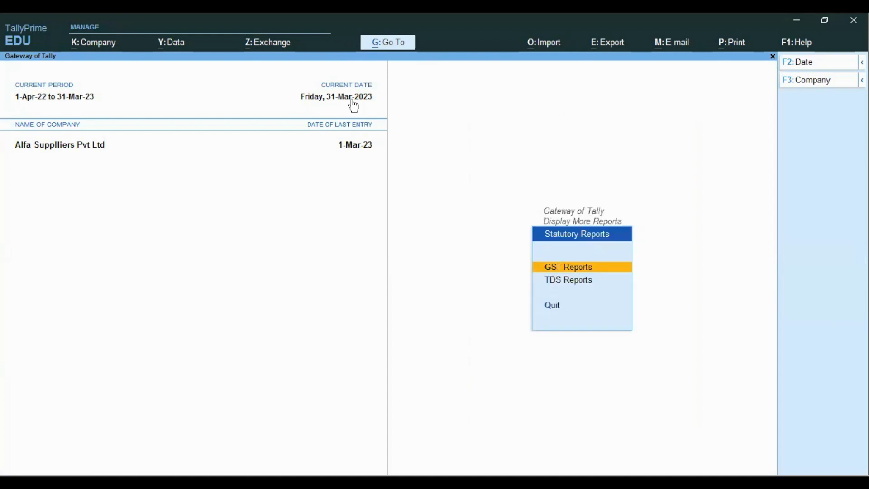
key("Down")
key("Return")
Reopen Form 26Q and set its period to 1-Mar-23 through 31-Mar-23.
key("Down")
key("Return")
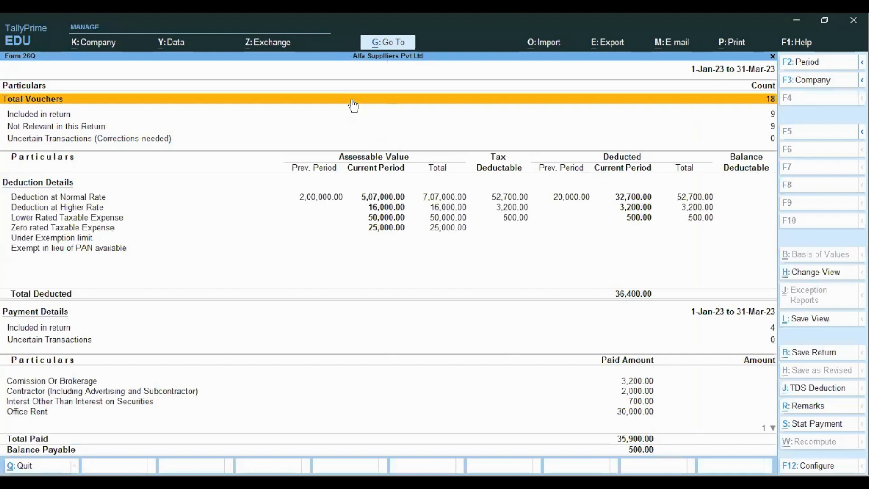
key("alt+F2")
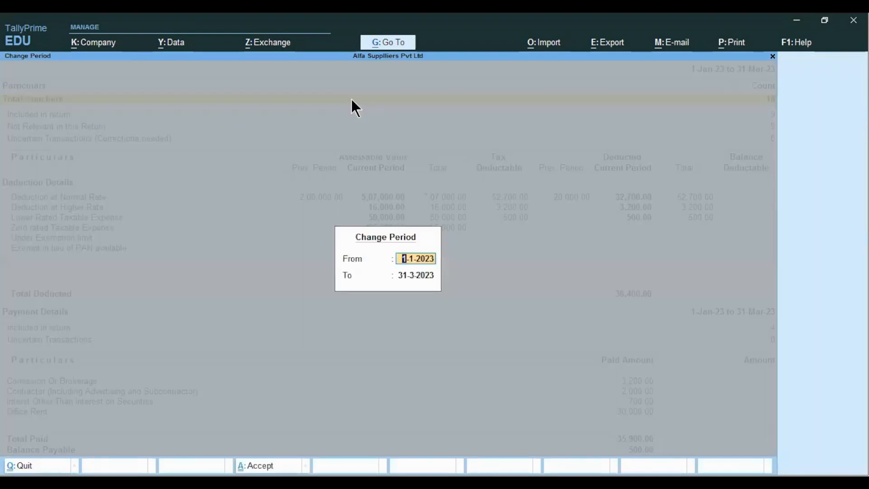
type("1-3")
key("Return")
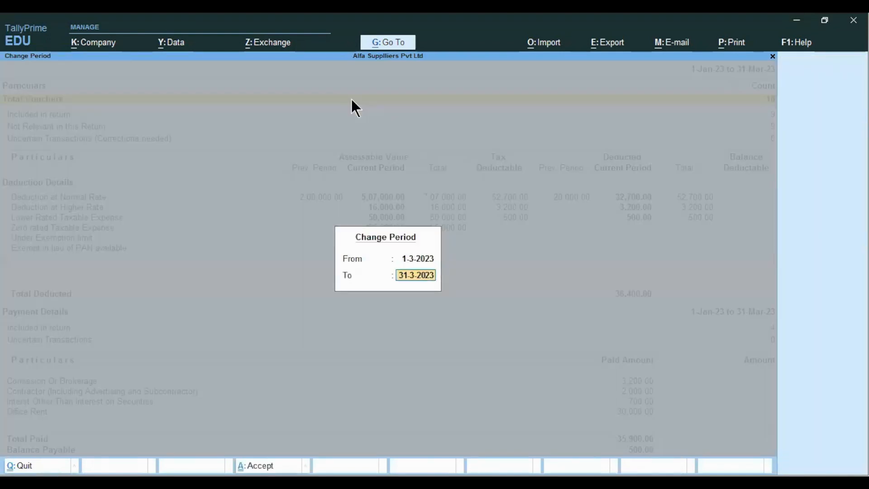
key("Return")
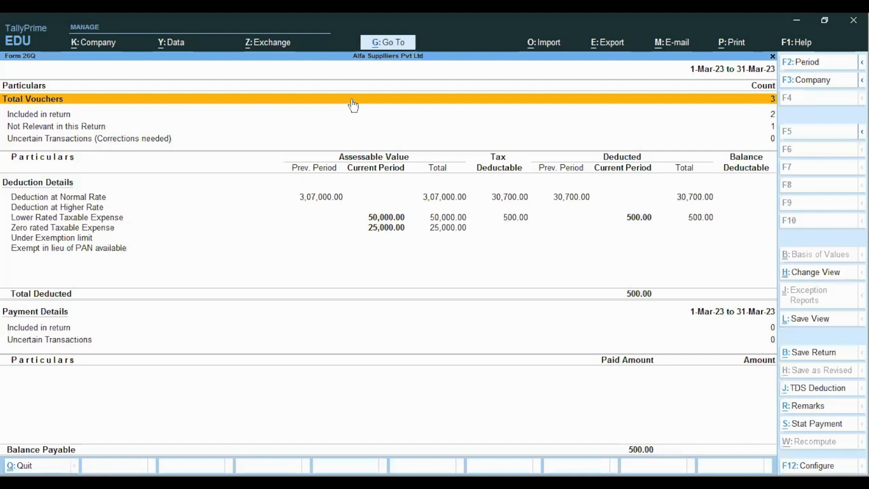
key("alt")
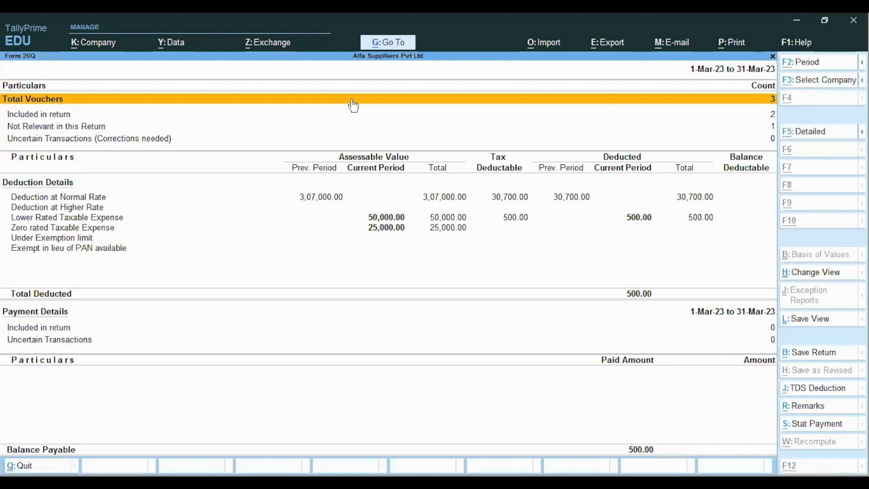
Start a TDS statutory payment covering deductions from 1-Mar-23 to 31-Mar-23.
left_click(802, 428)
key("Down")
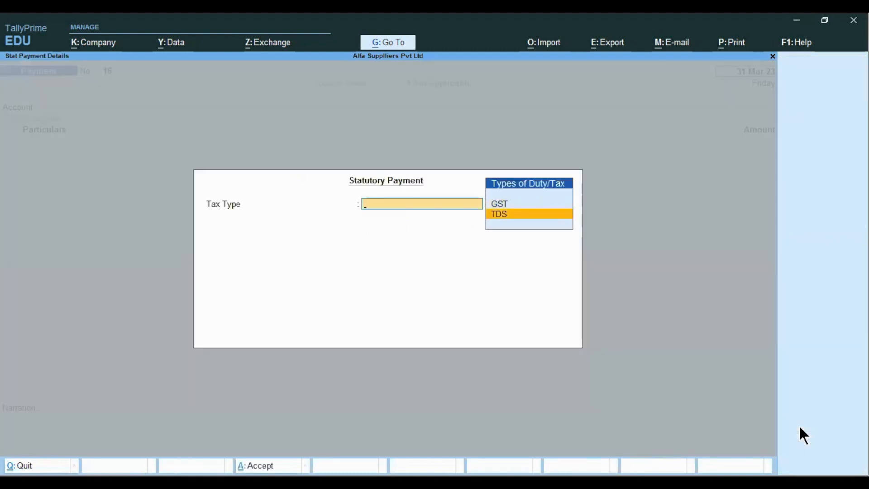
key("Return")
key("Return")
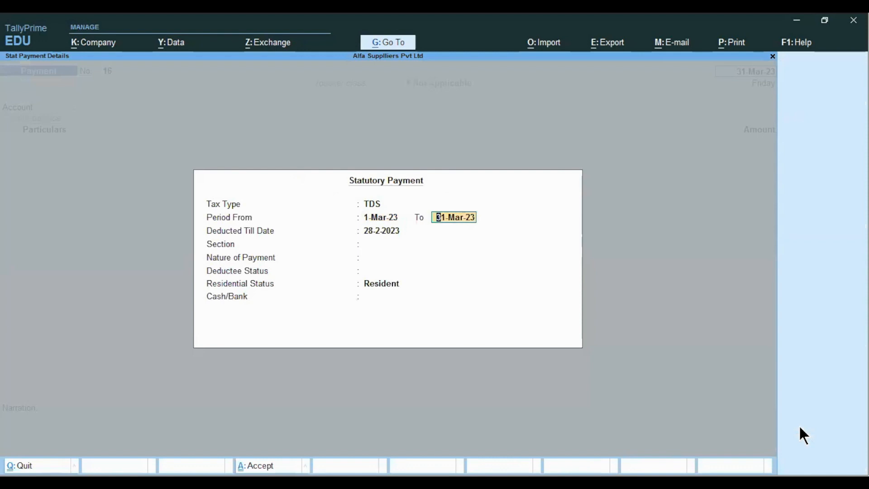
key("Return")
type("31.")
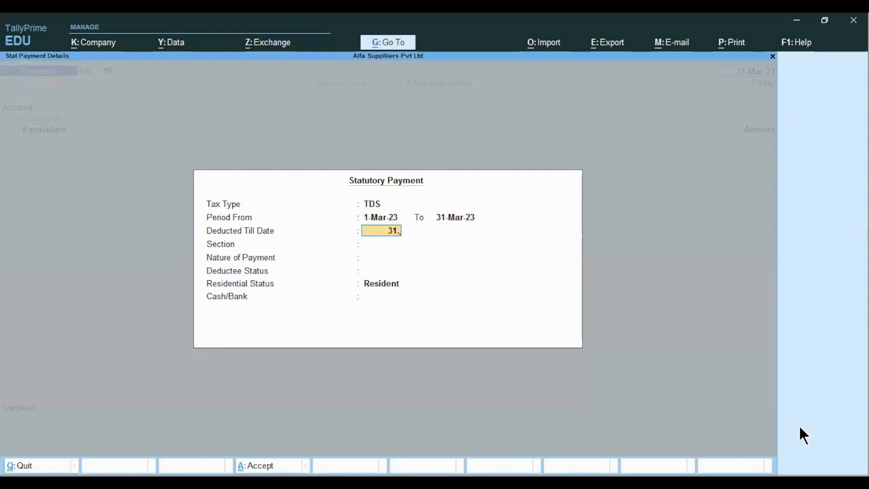
type("3")
key("Return")
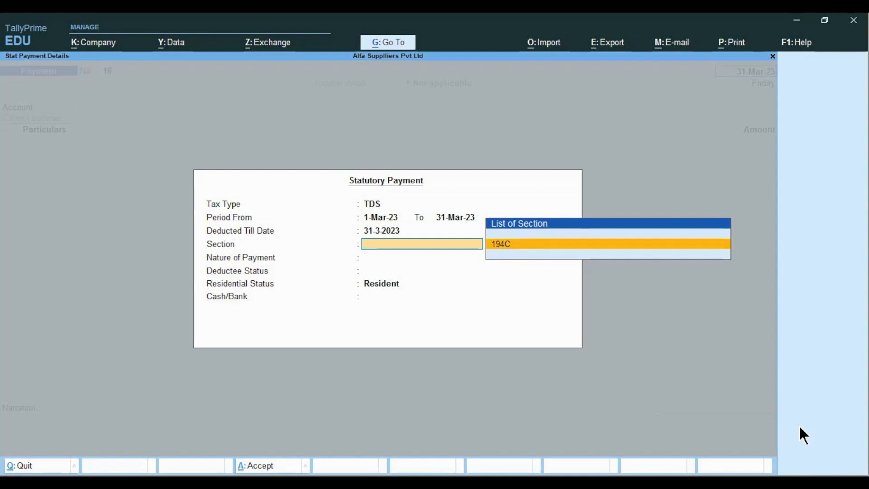
Choose section 194C Contractor, All Items deductee status, and Axis Bank as the paying account.
key("Return")
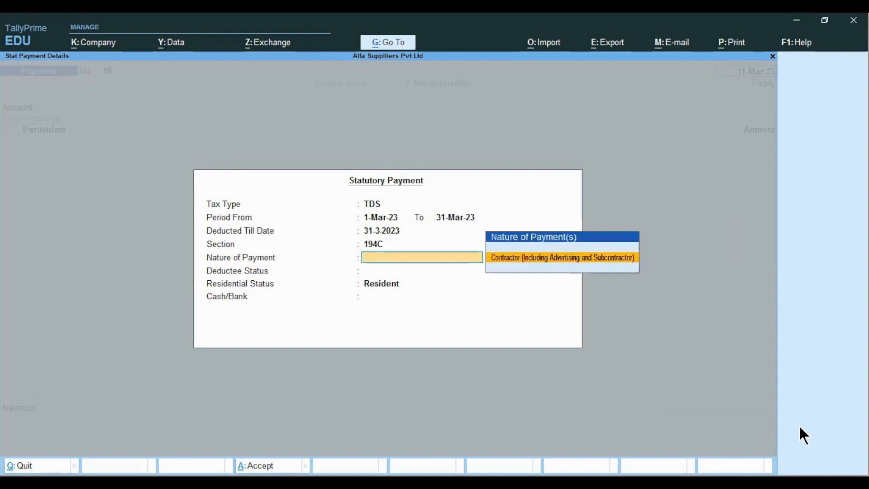
key("Return")
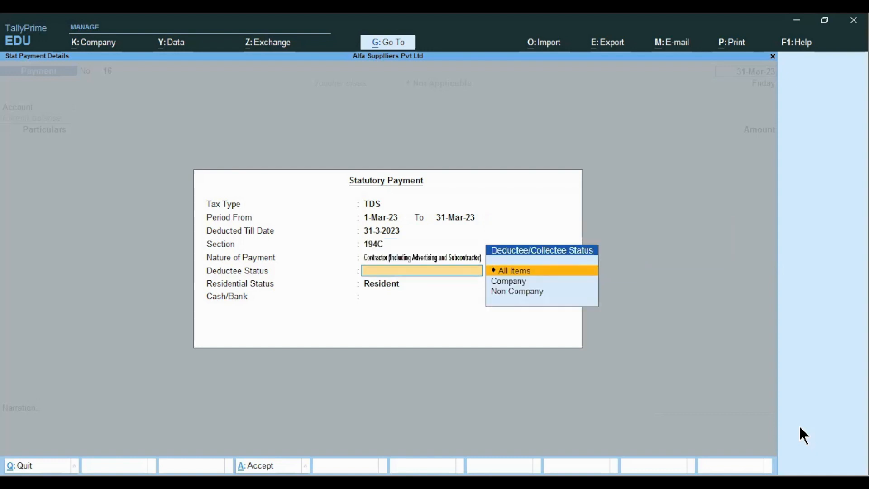
key("Return")
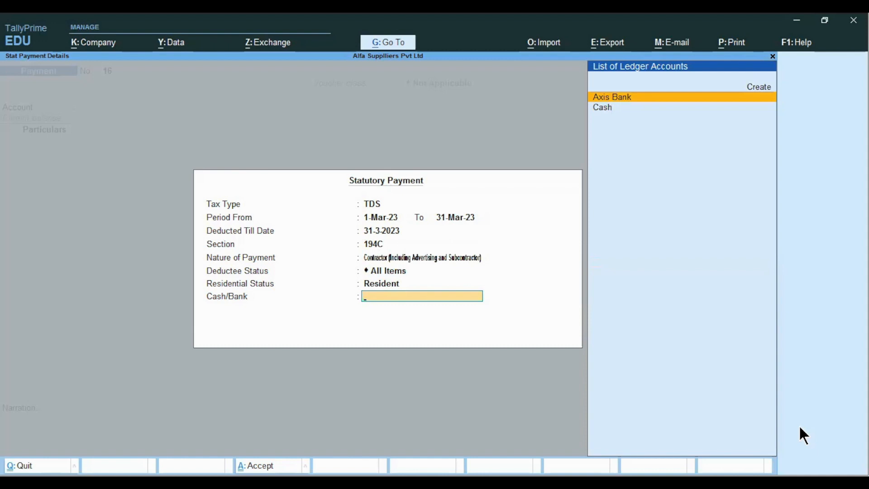
key("Return")
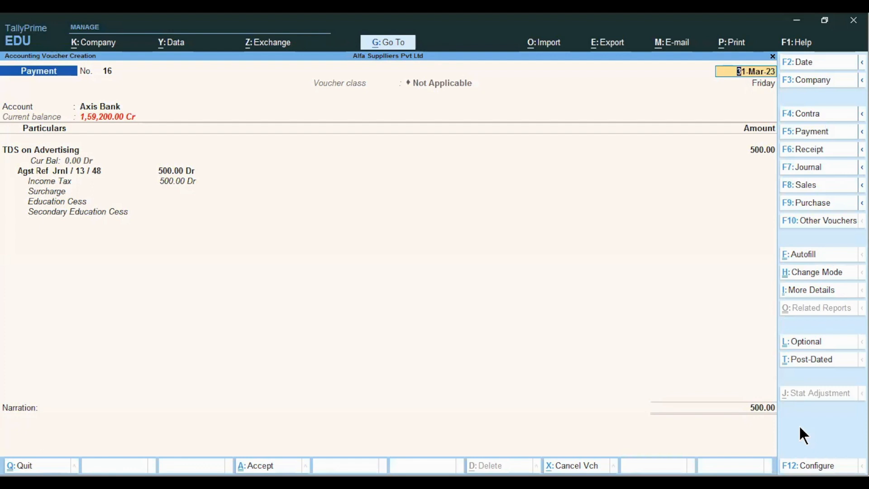
Record the Axis Bank allocation as a 500.00 cheque dated 31-Mar-23 and save the voucher.
key("Return")
key("Return")
key("Return")
key("Return")
key("Return")
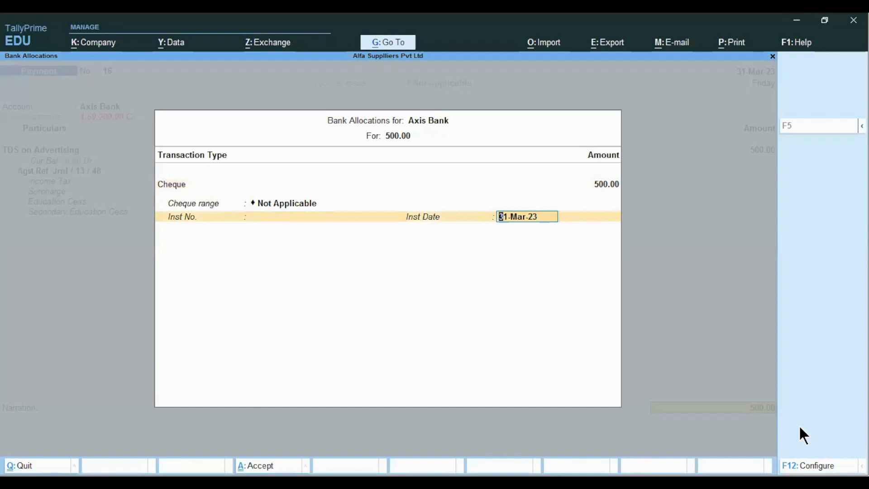
key("Return")
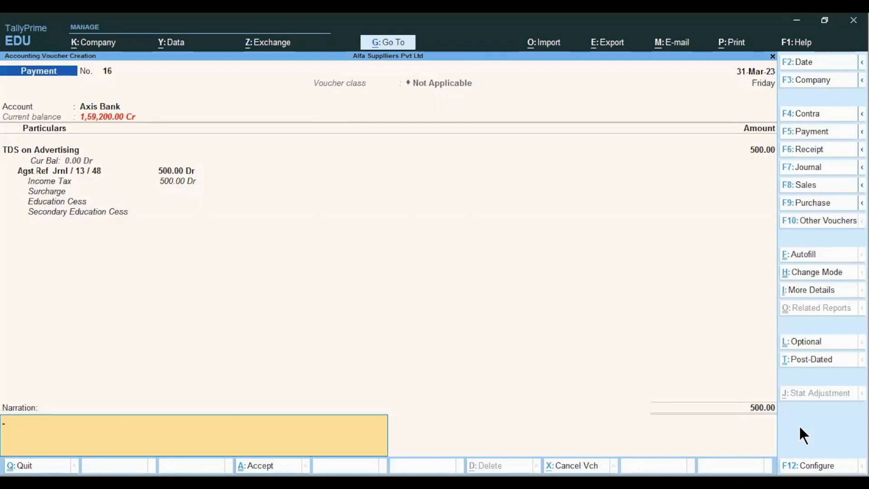
key("Return")
key("Return")
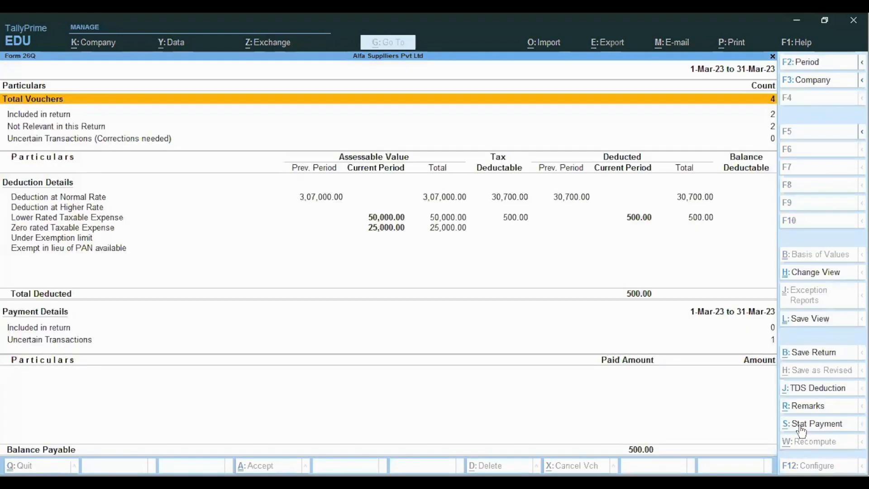
key("Down")
key("Down")
key("Down")
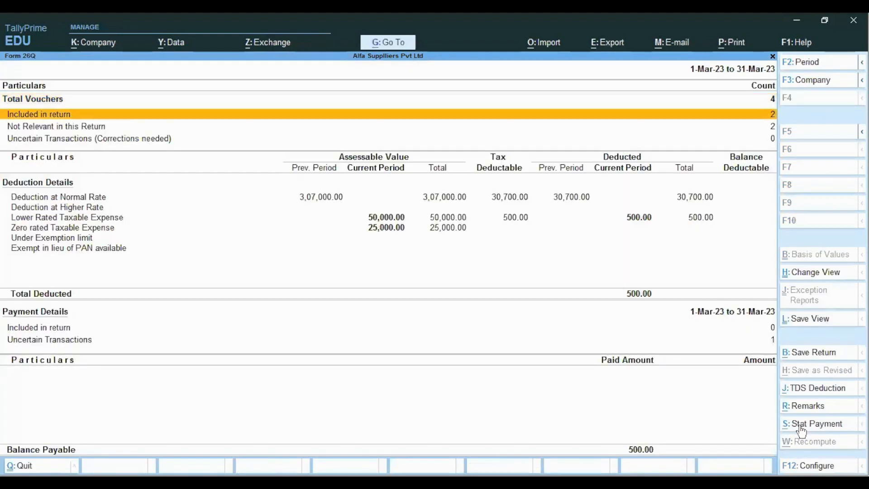
key("Down")
key("Down")
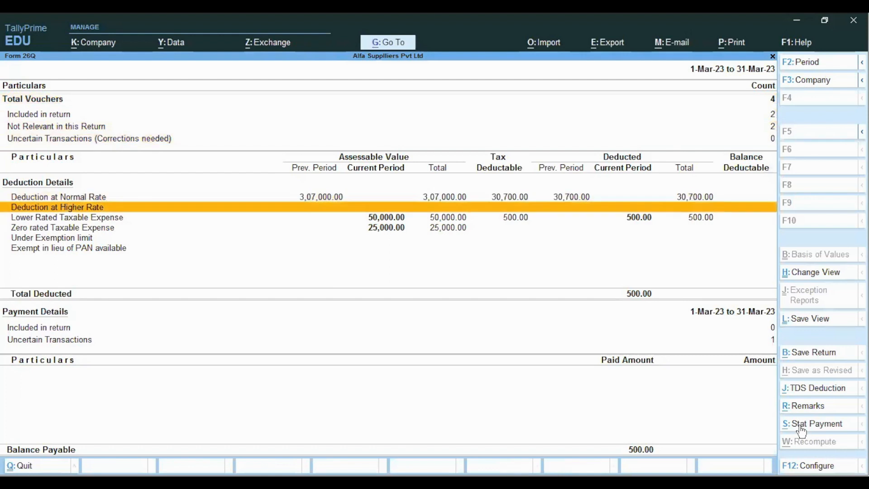
key("Down")
key("Down")
key("Down")
key("Down")
key("Down")
key("Down")
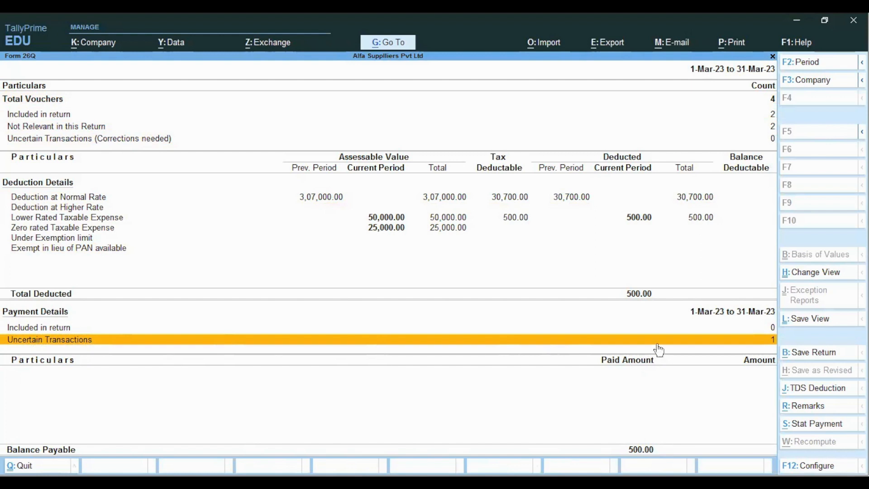
Open the 'Bank Details are not available in Payment Voucher' exception under Uncertain Transactions.
left_click(772, 344)
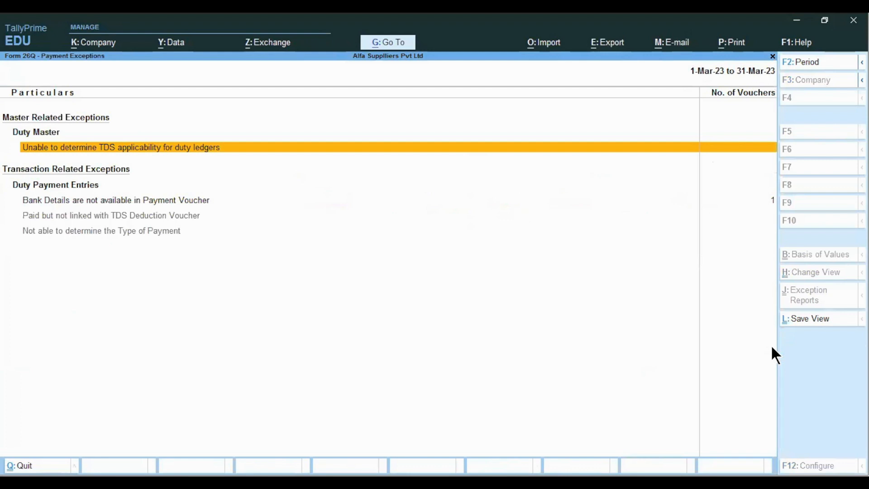
key("Down")
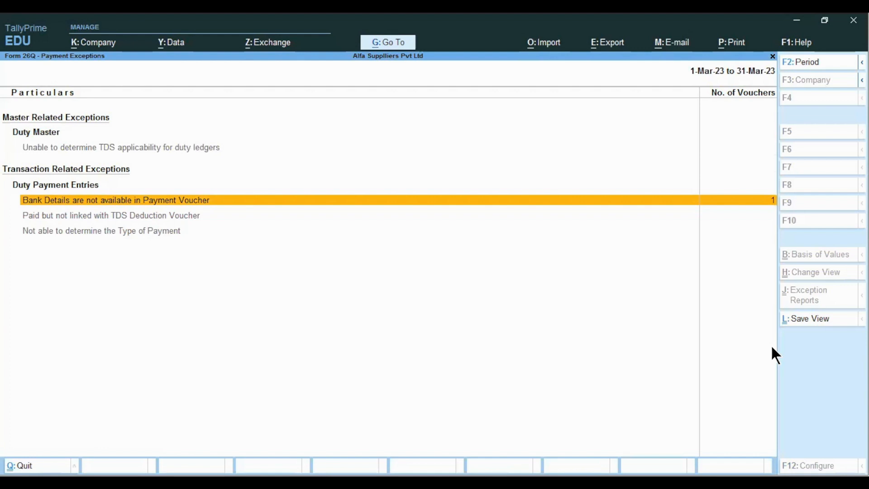
key("Return")
key("Return")
key("Return")
key("Return")
key("Return")
key("Return")
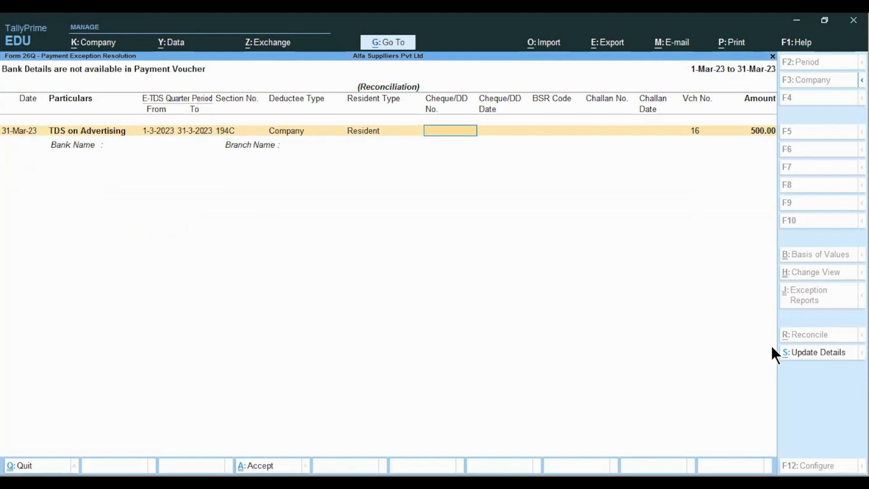
Enter cheque number 23432 dated 31-3 and BSR code 2345676.
type("23432")
key("Return")
type("31")
type("-3")
key("Return")
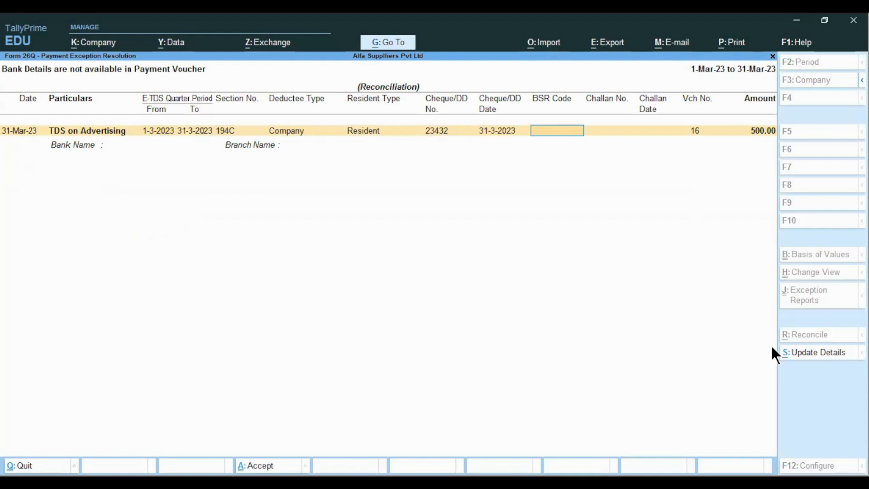
type("234567")
key("Return")
key("Return")
key("BackSpace")
type("6")
Enter challan 453 dated 31-3-2023 with Axis Bank, Mumbai branch, and accept.
key("Return")
type("453")
key("Return")
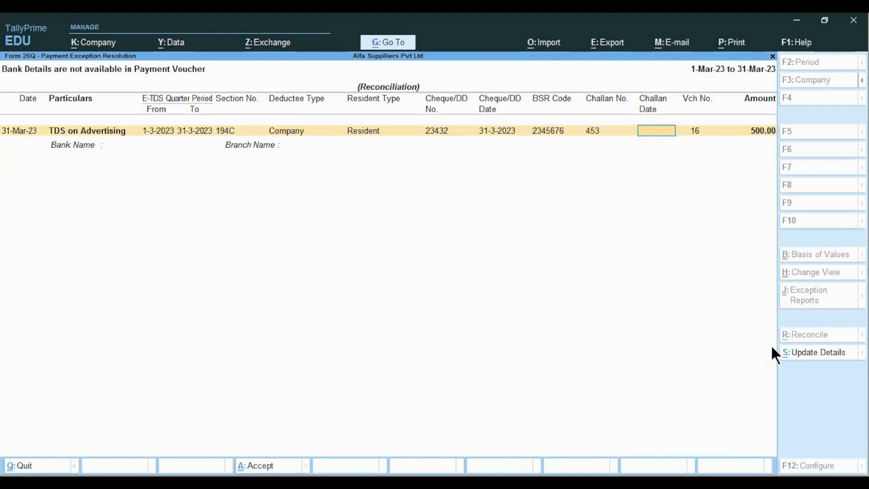
type("31")
key("Return")
key("Down")
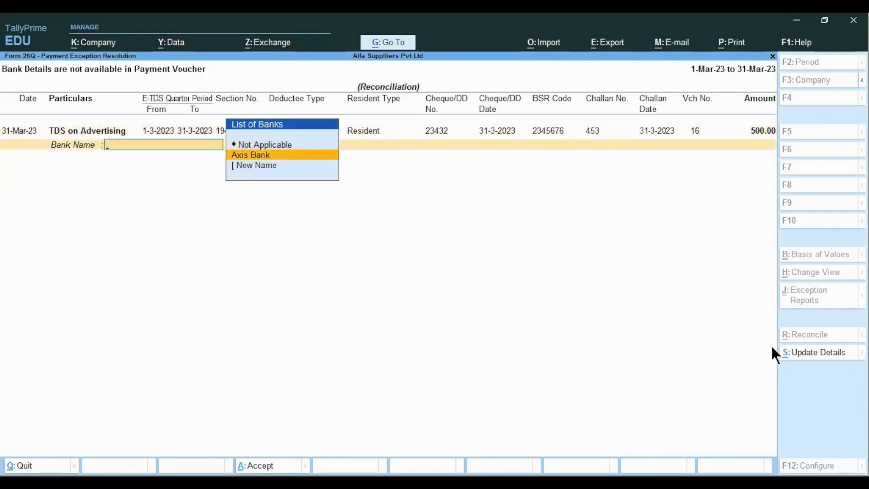
key("Return")
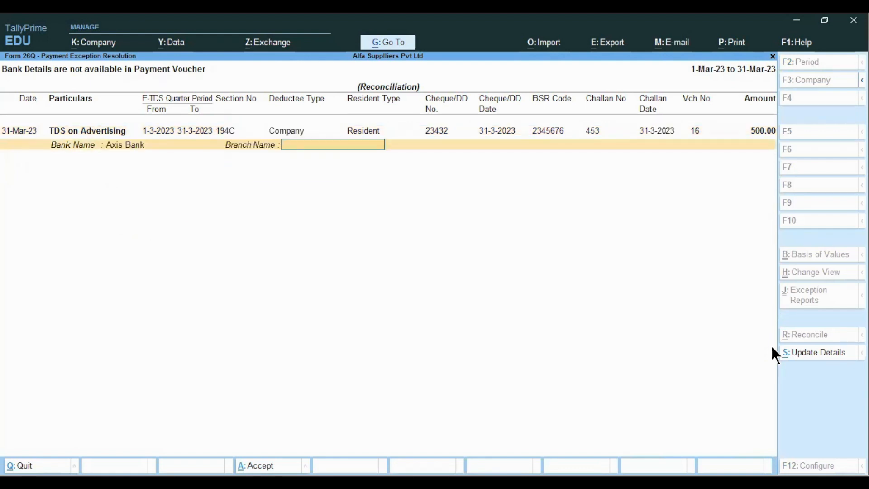
type("Mumbai")
key("Return")
key("Return")
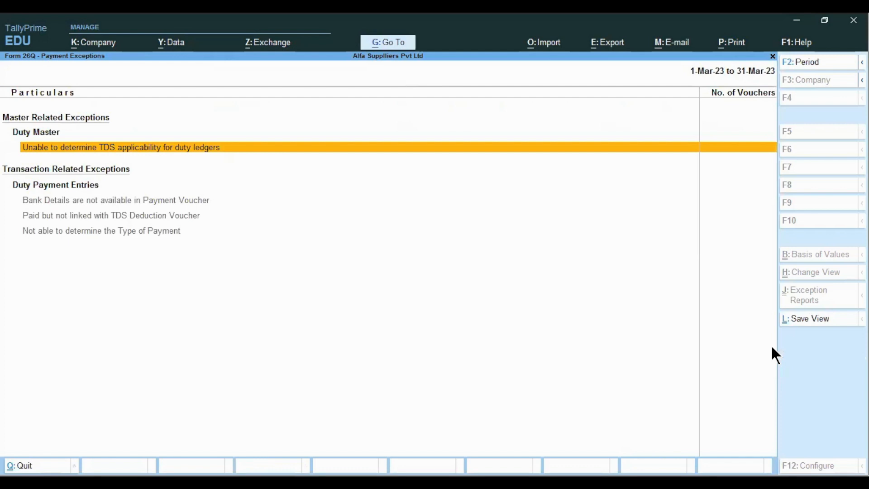
Review Form 26Q's rows to confirm the 500.00 contractor payment is included, then close it.
key("Escape")
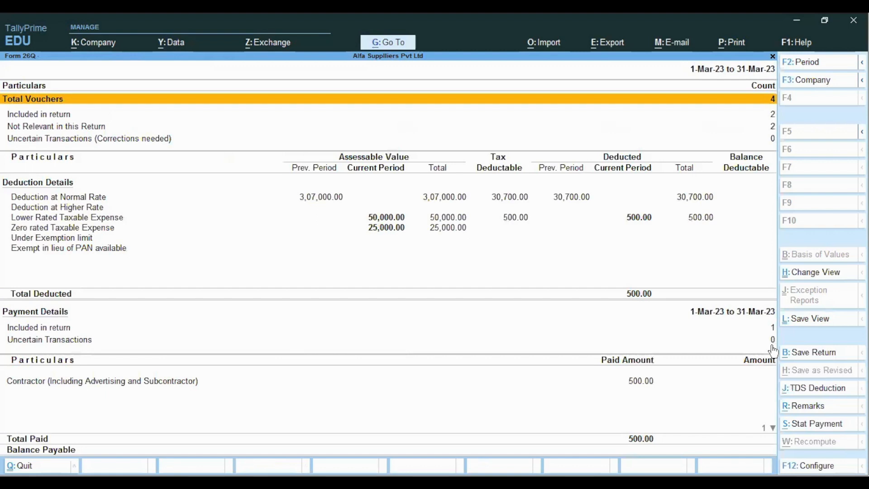
left_click(100, 380)
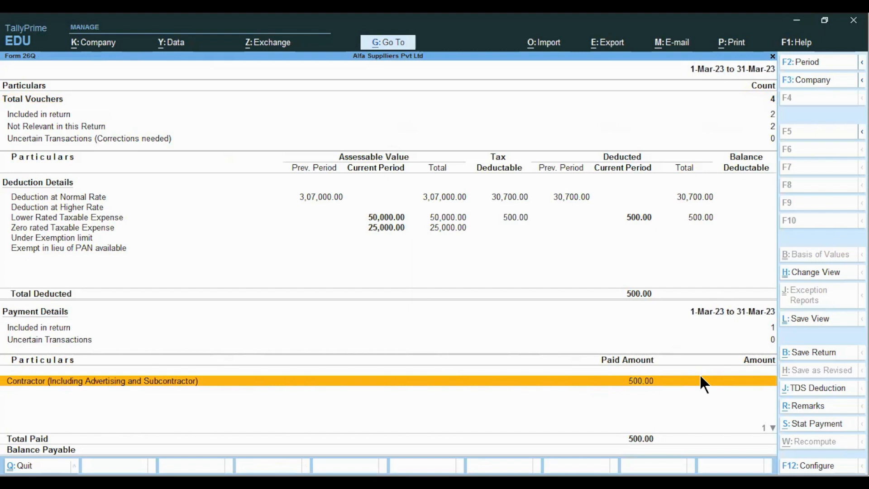
key("Up")
key("Up")
key("Up")
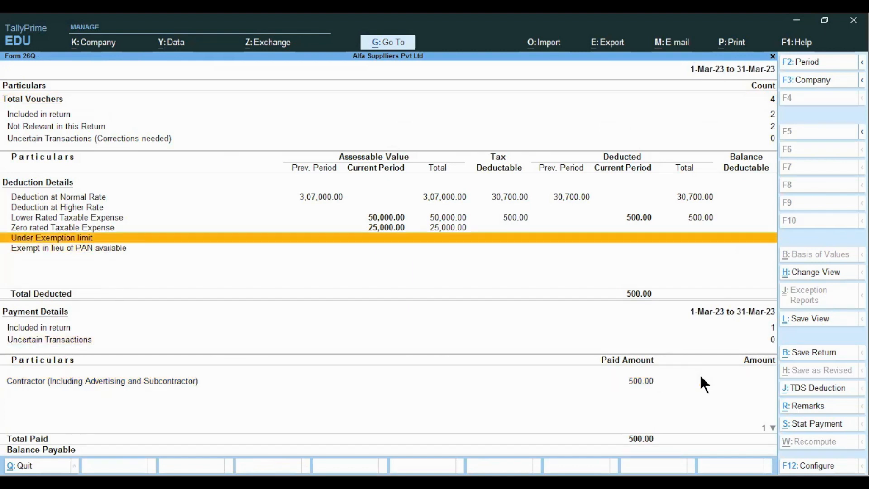
key("Up")
key("Up")
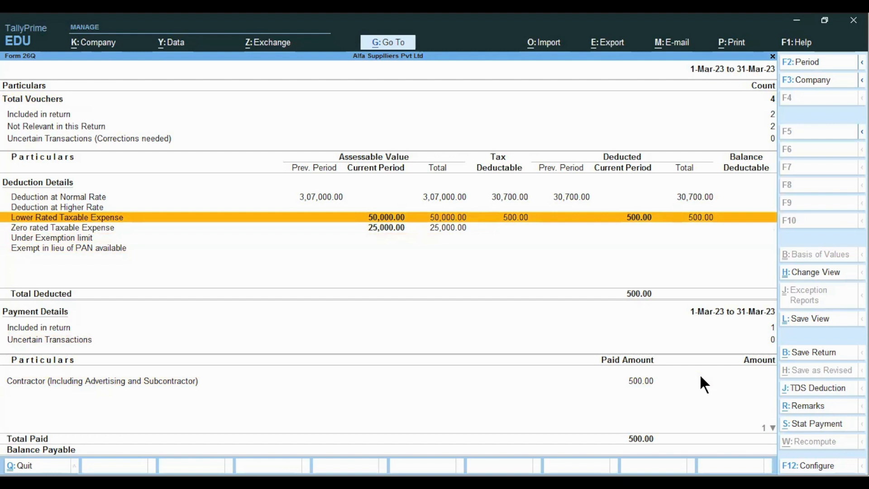
key("Up")
key("Up")
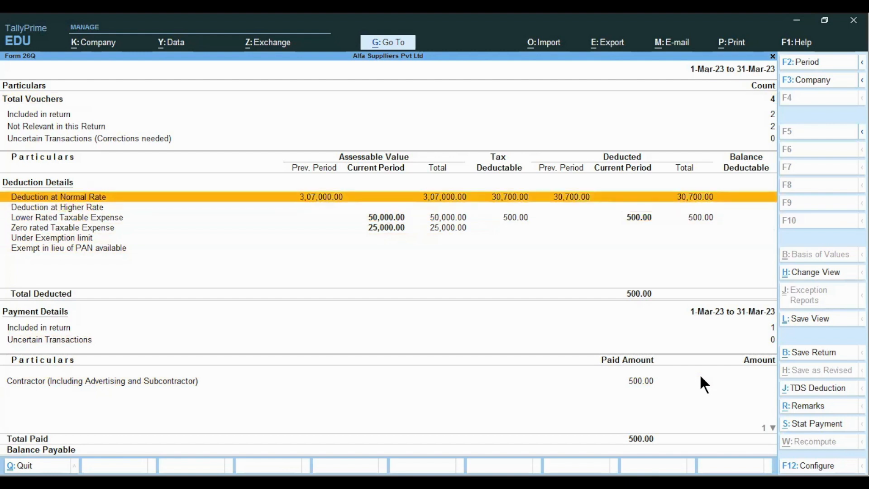
key("Down")
key("Down")
key("Down")
key("Up")
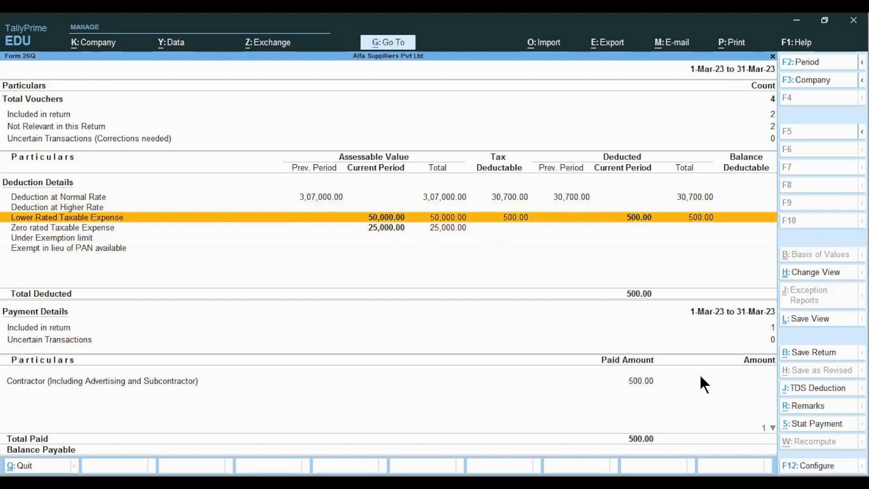
key("Down")
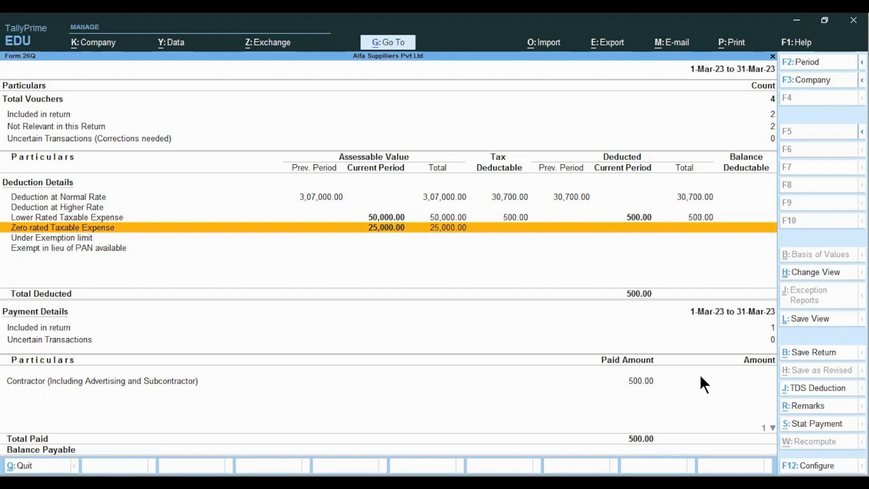
key("Escape")
key("Escape")
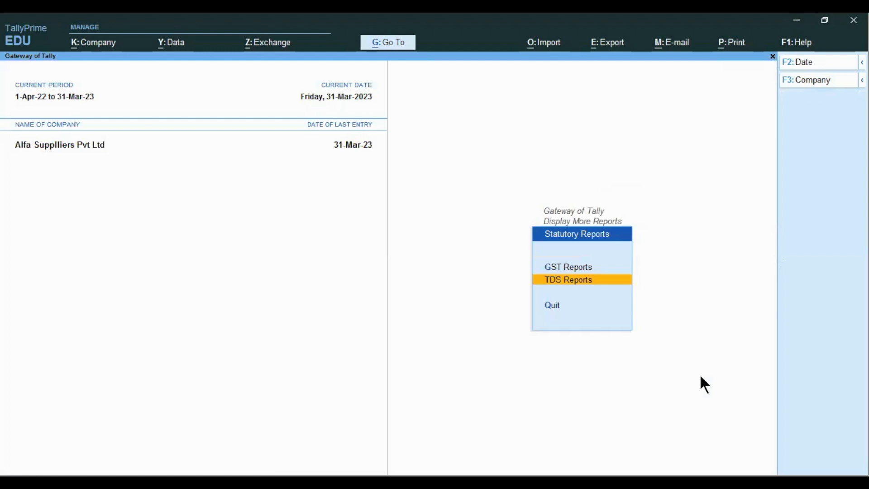
Open the TDS on Advertising ledger vouchers report from Account Books.
key("Escape")
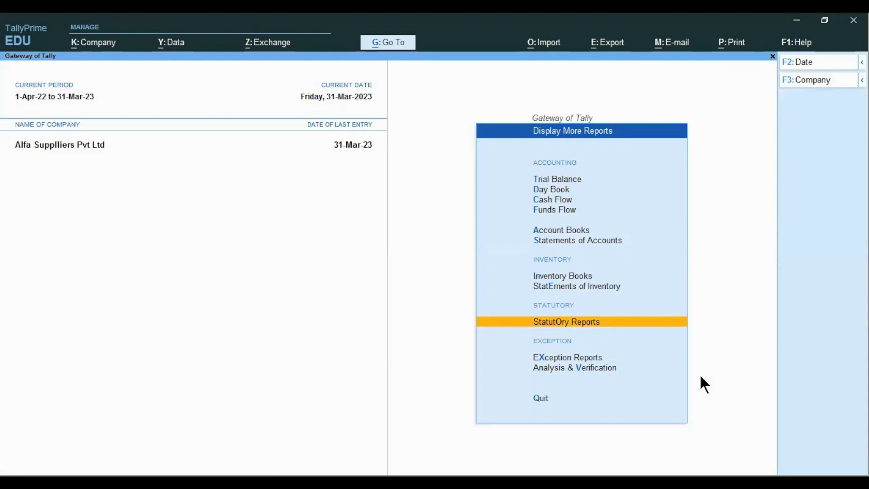
key("Up")
key("Up")
key("Up")
key("Up")
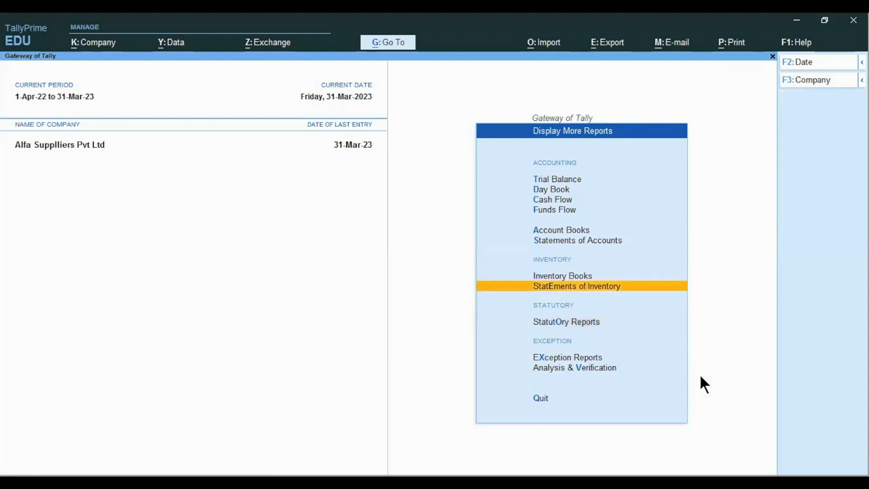
key("Return")
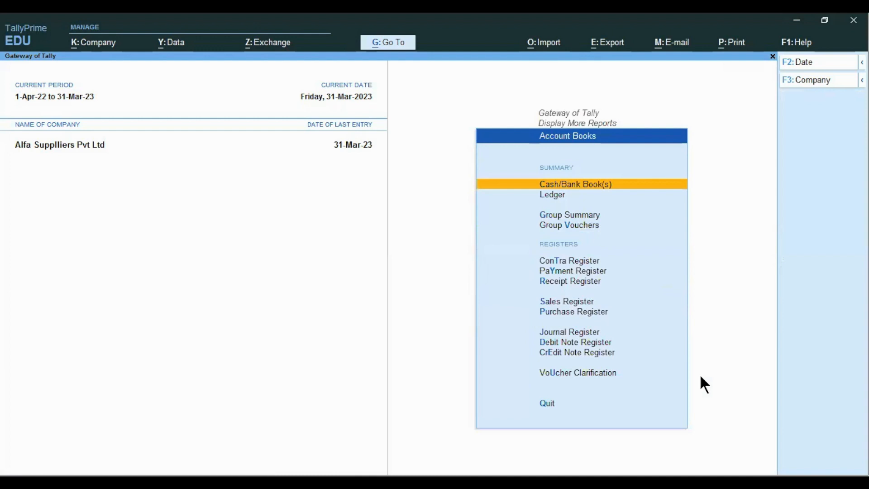
key("Down")
key("Return")
type("Tds")
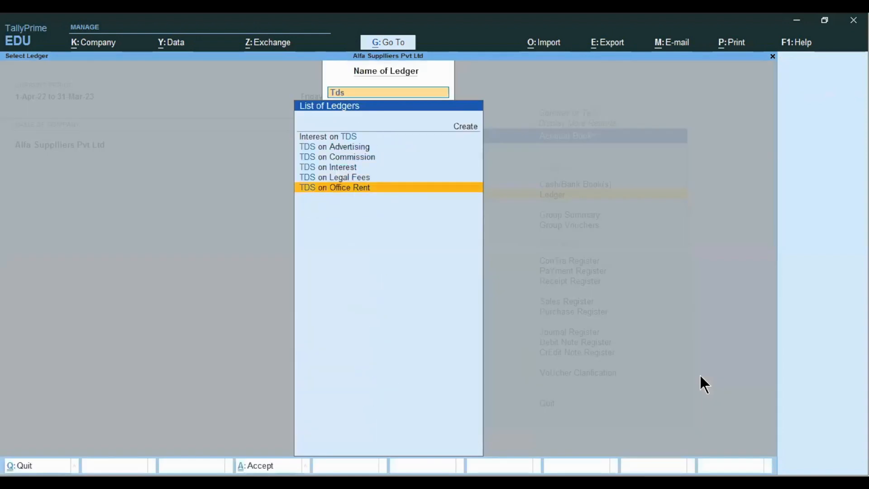
key("Up")
key("Up")
key("Up")
key("Up")
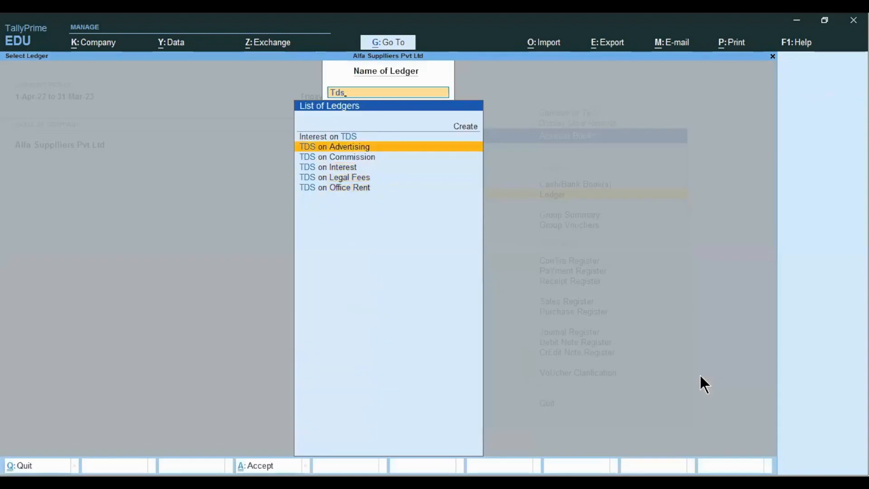
key("Return")
Open the 500.00 Axis Bank payment, voucher 16, for alteration.
key("Down")
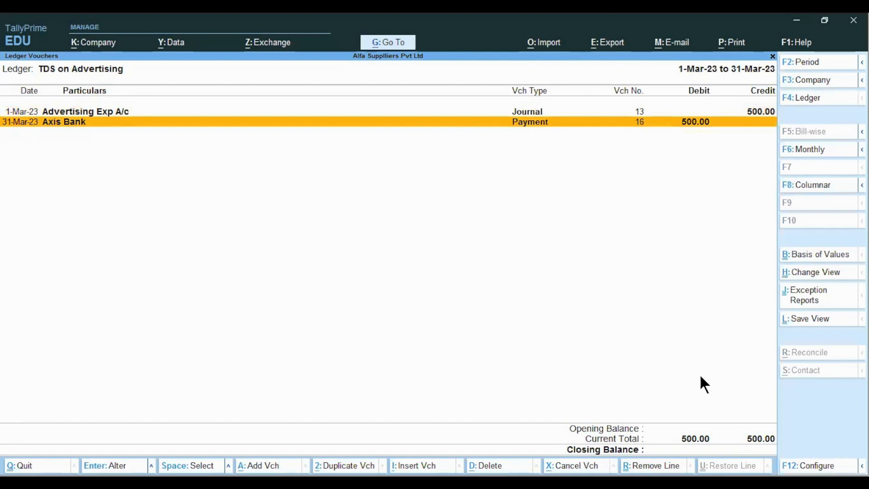
key("Escape")
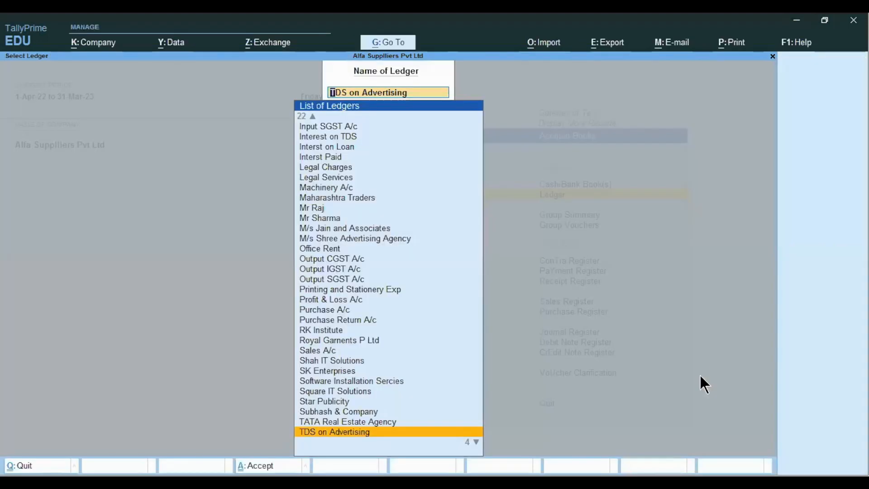
key("Return")
key("Down")
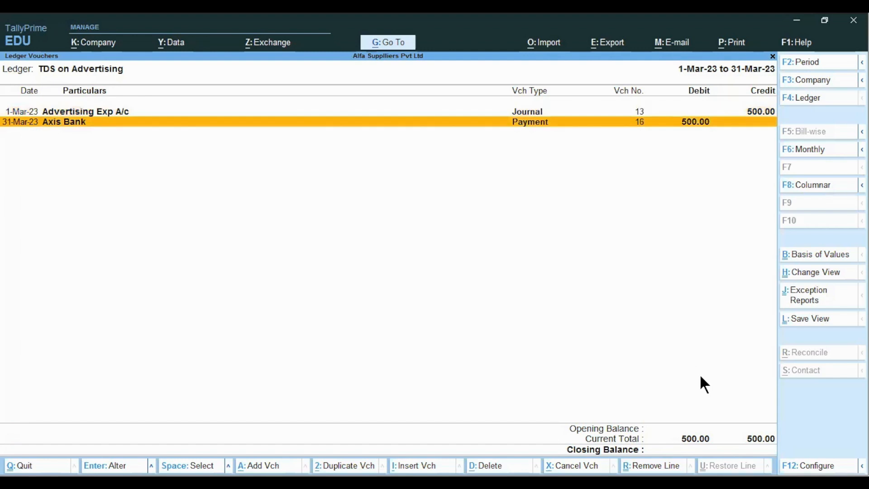
key("Return")
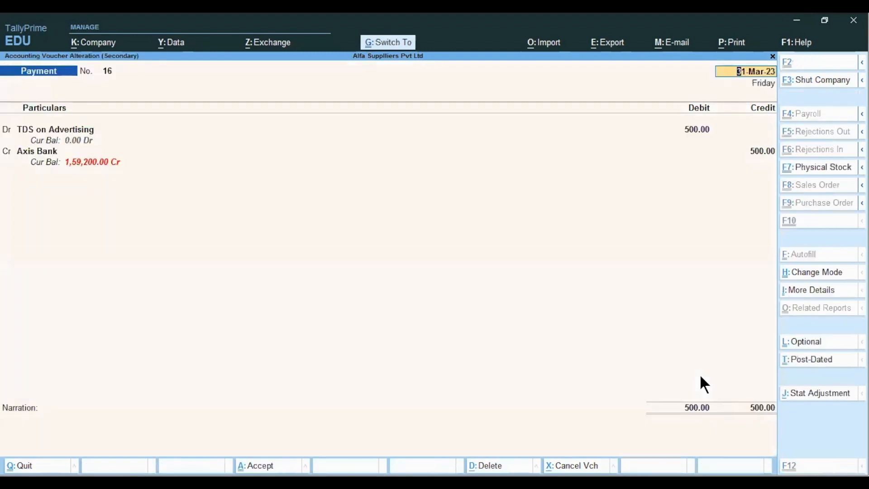
Preview voucher 16 as a TDS challan showing 500.00 income tax, zooming through it.
key("ctrl+p")
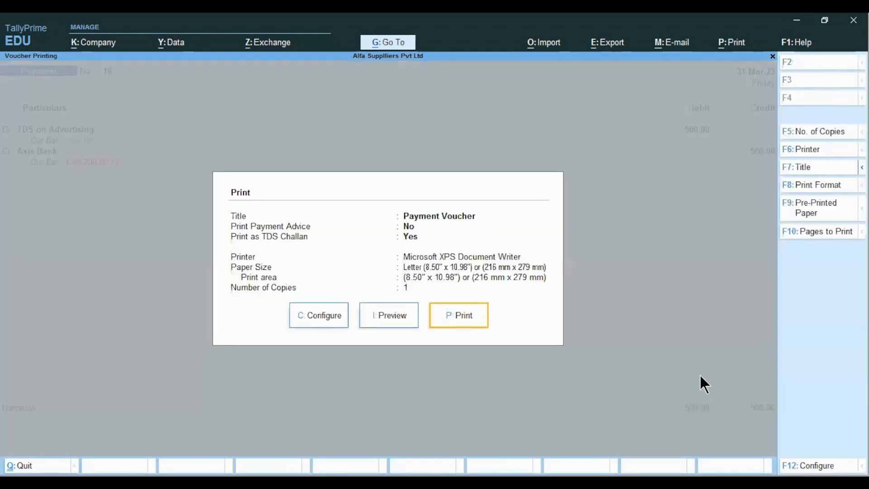
key("i")
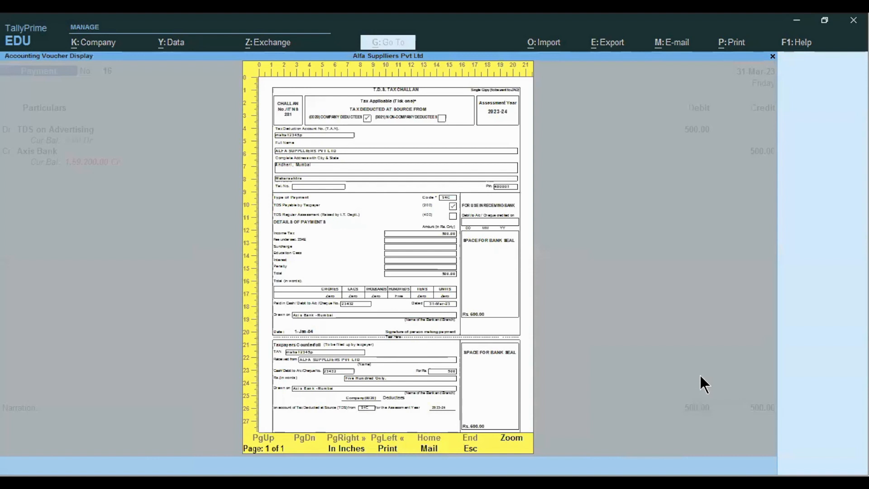
left_click(511, 438)
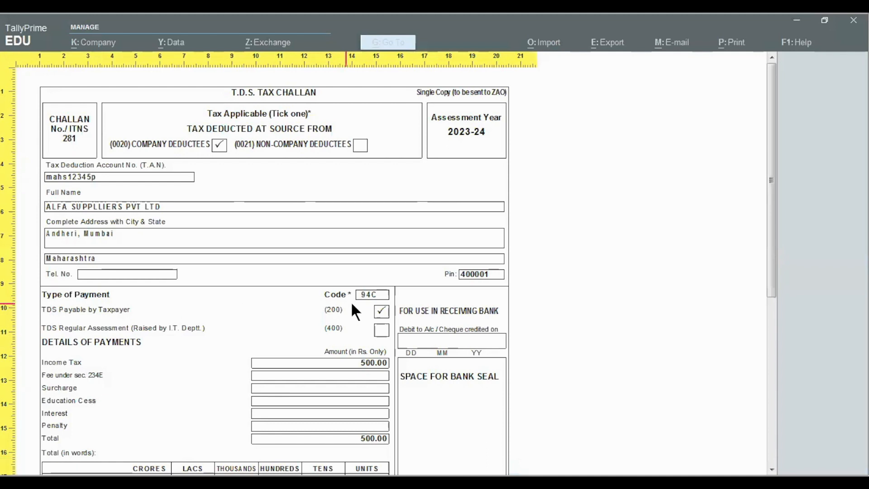
scroll(157, 378, "down", 1)
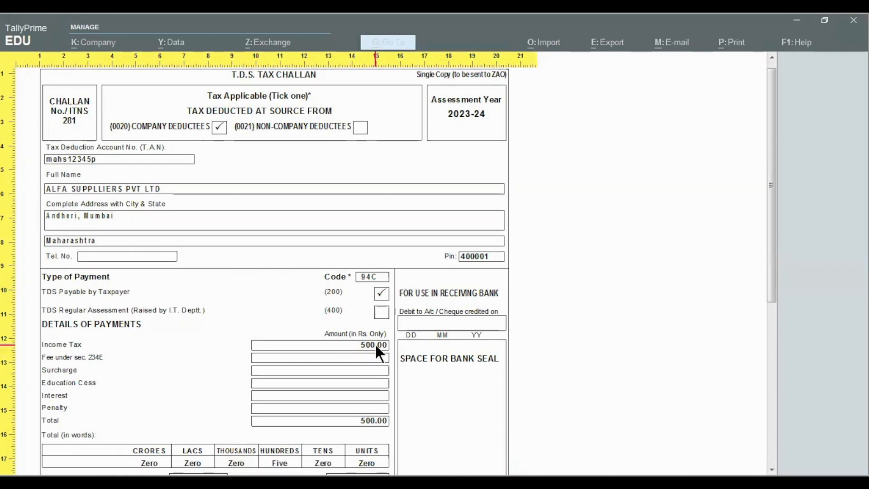
scroll(365, 425, "down", 2)
scroll(371, 431, "down", 5)
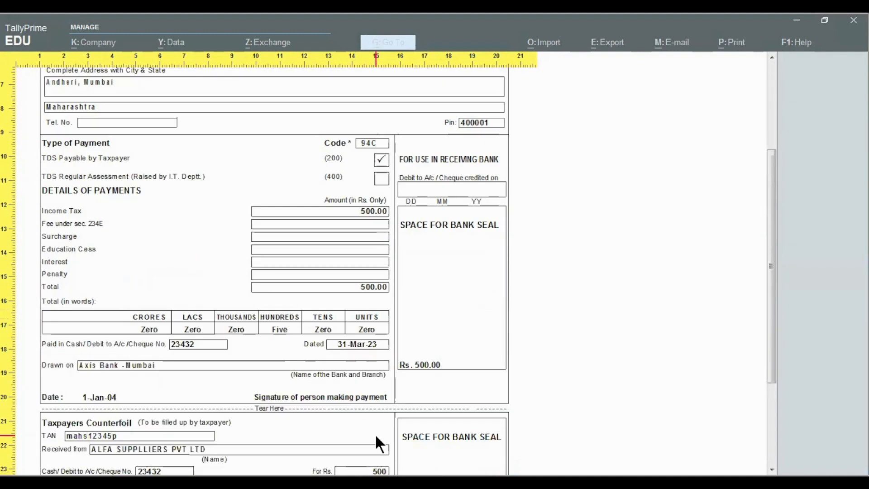
left_click(335, 450)
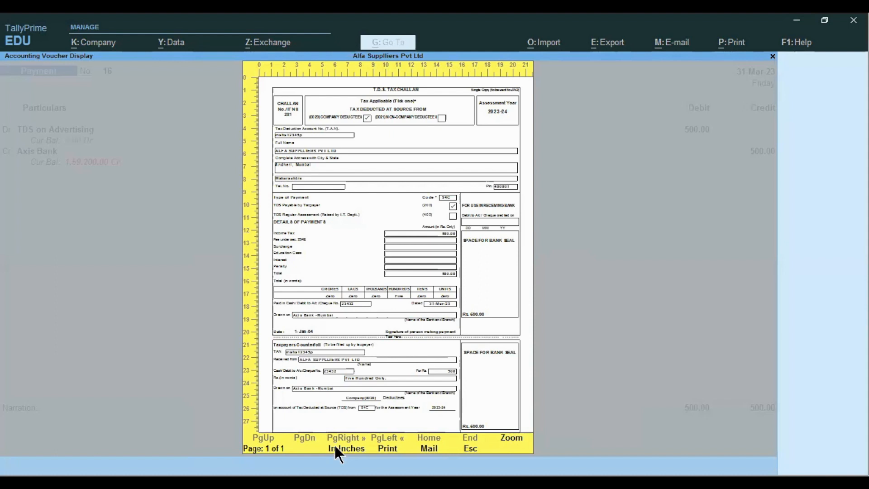
Close the challan preview and quit voucher 16 back to ledger selection.
key("Escape")
key("Escape")
key("Escape")
key("y")
Back out to the Gateway and open TDS Reports under Statutory Reports.
key("Escape")
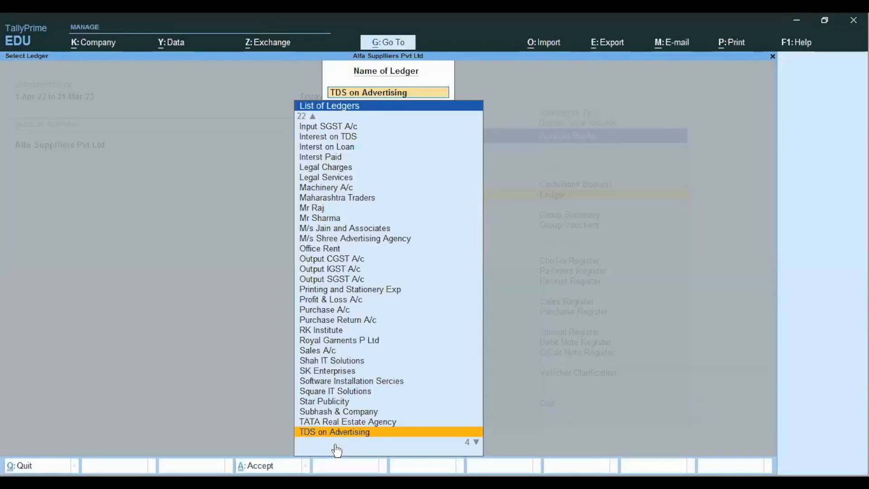
key("Escape")
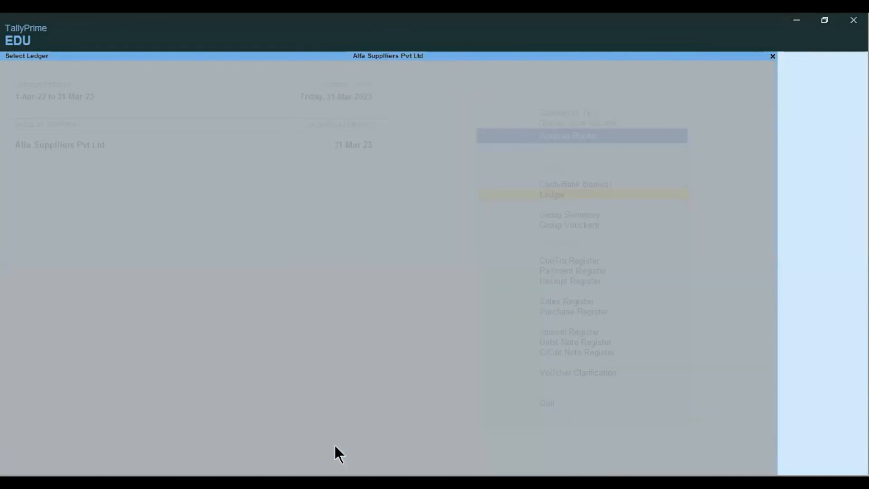
key("Escape")
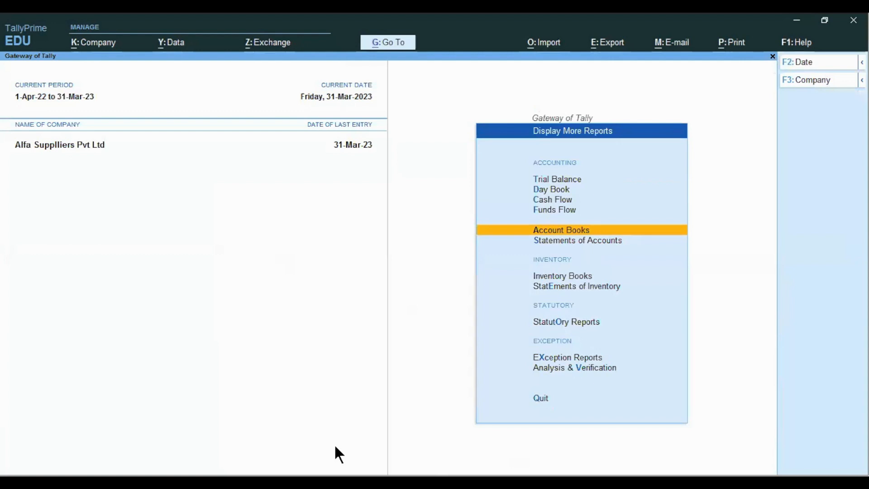
key("o")
key("t")
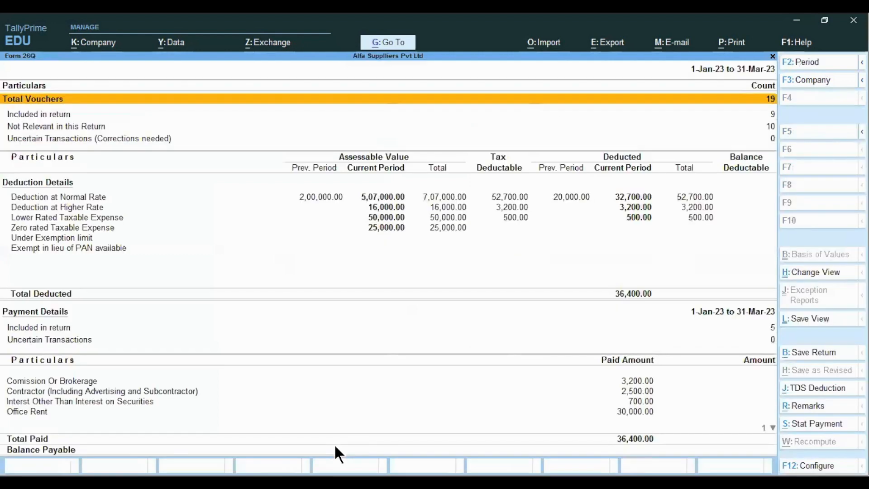
Set Form 26Q's period to 1-Mar-23 to 31-Mar-23 and save the return.
key("F2")
type("1.4")
key("BackSpace")
type("3")
key("Return")
key("Return")
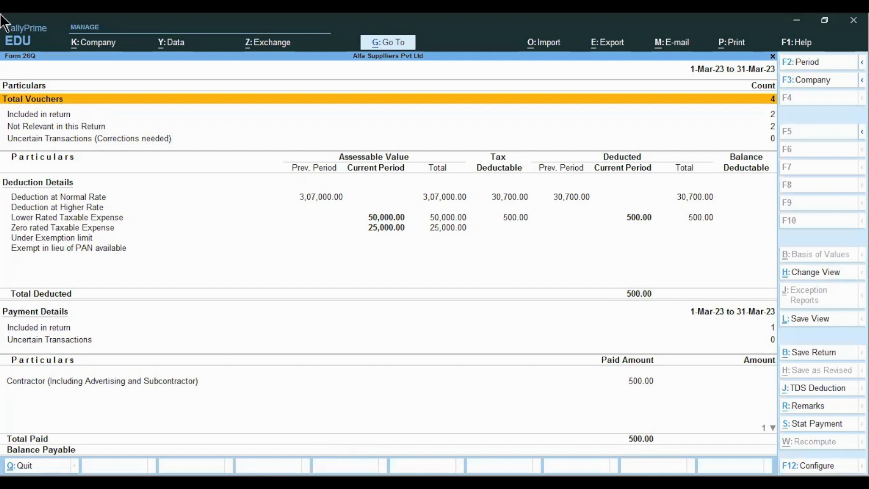
left_click(822, 352)
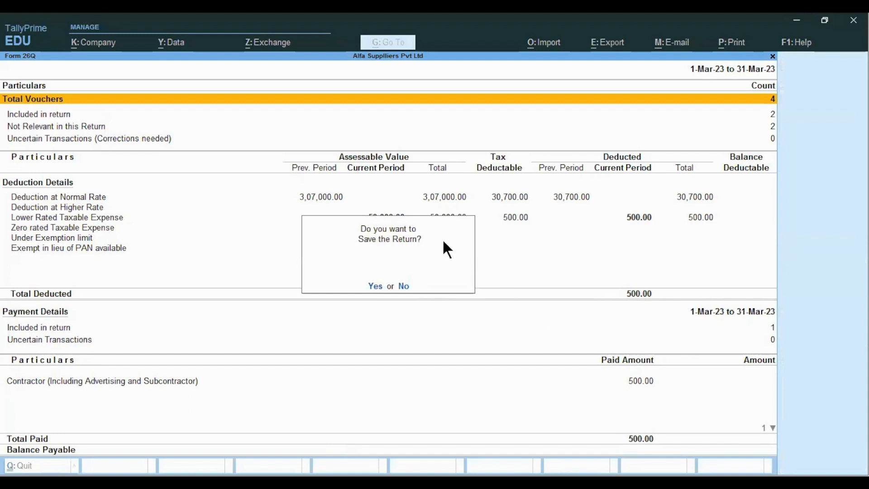
key("y")
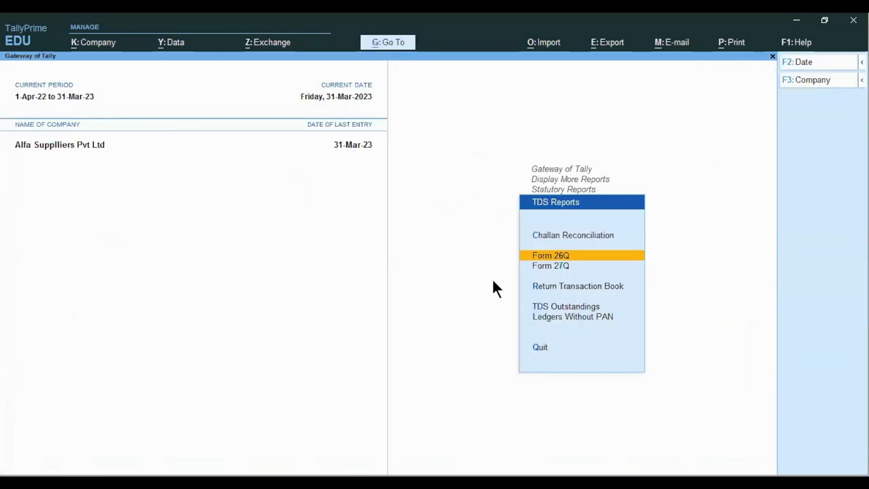
key("Down")
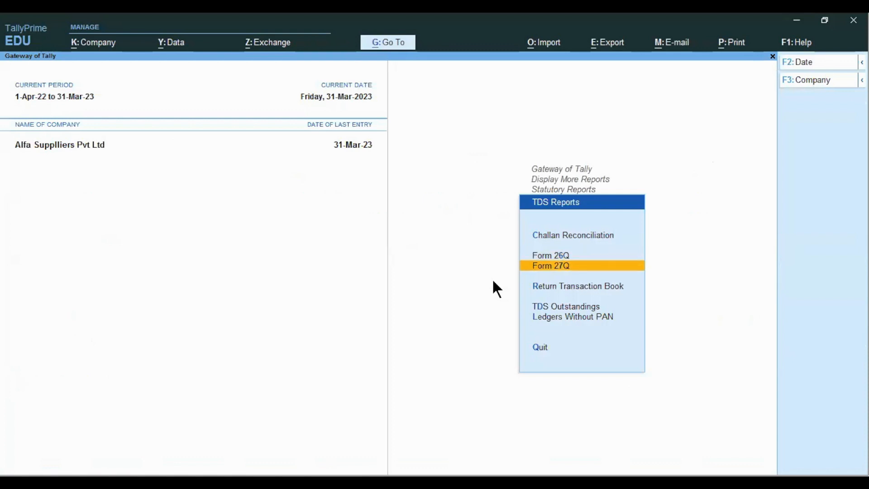
key("Down")
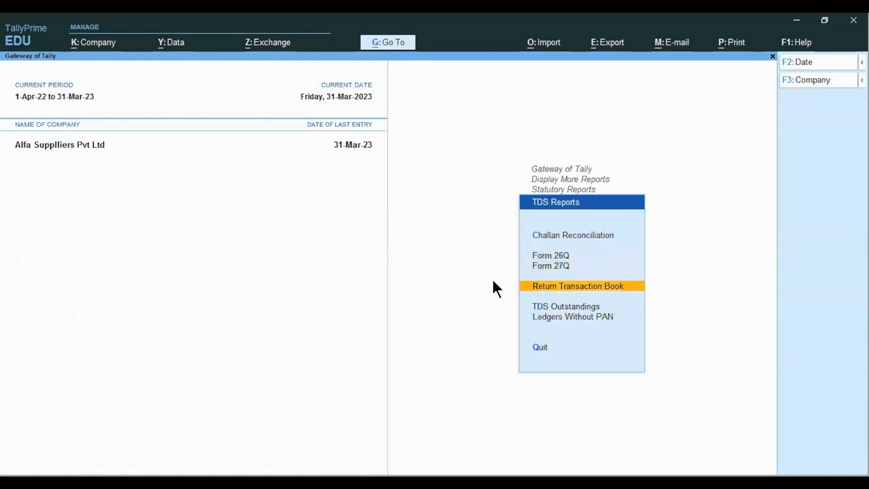
key("Return")
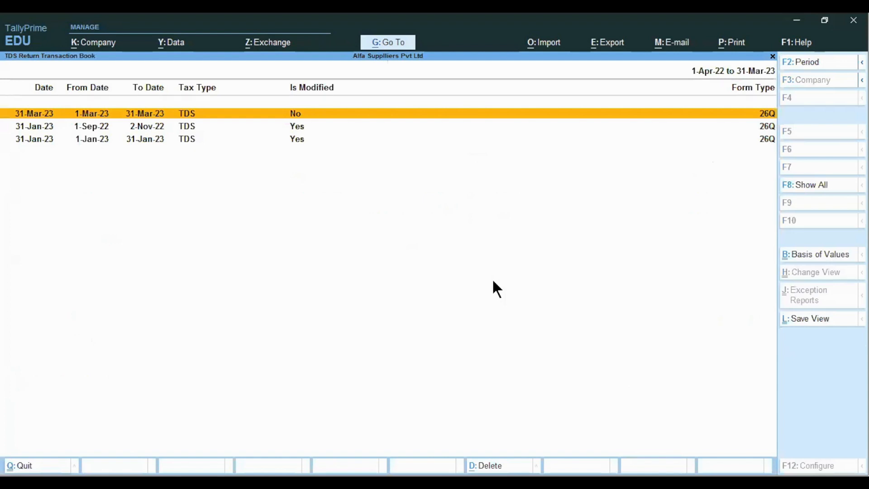
key("Down")
key("Down")
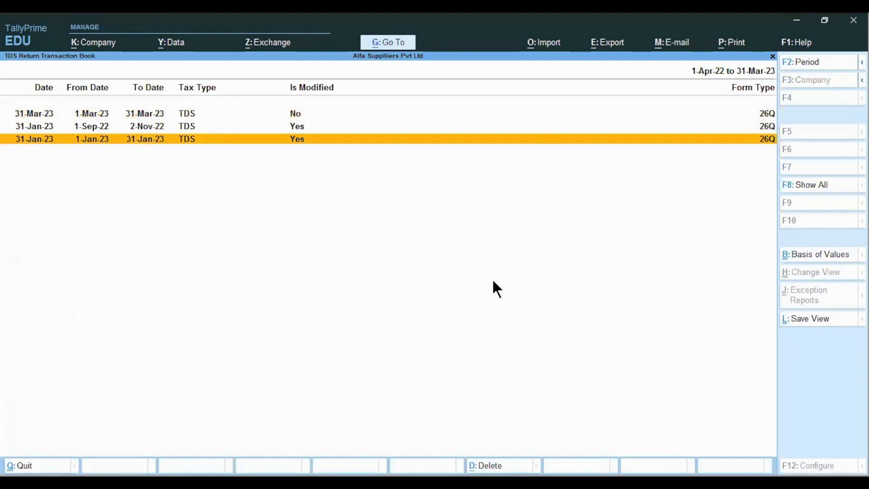
key("Return")
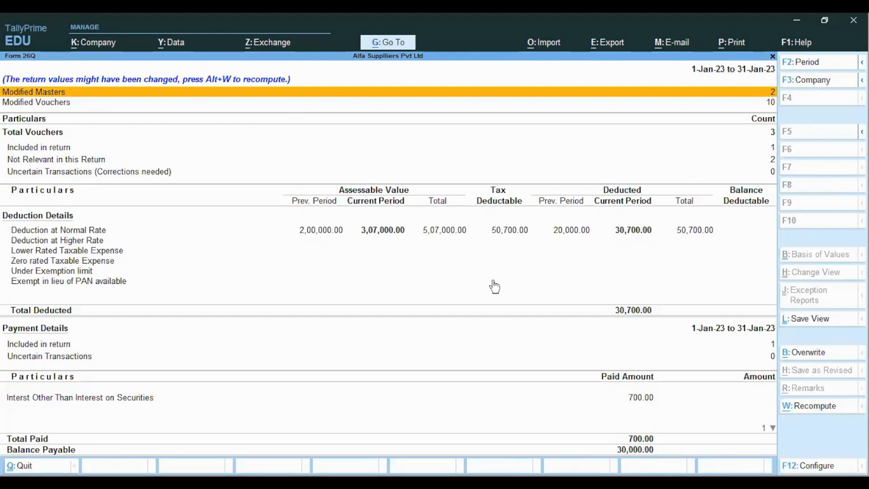
key("Escape")
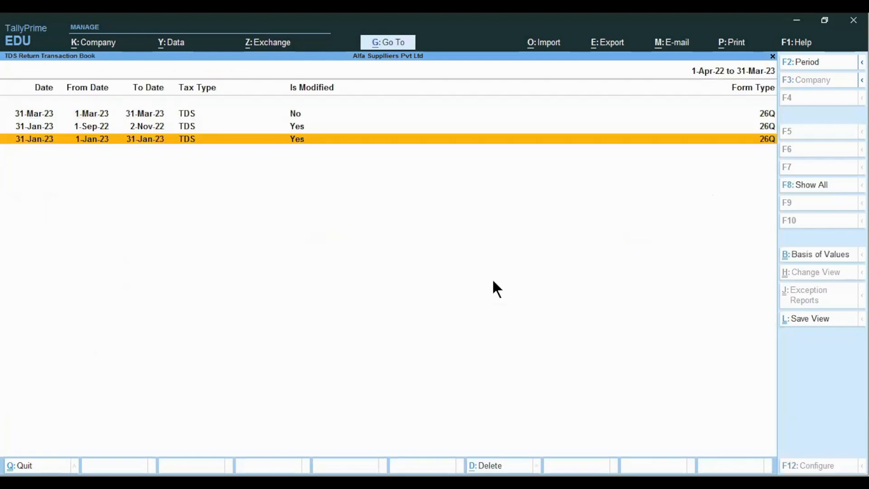
key("Escape")
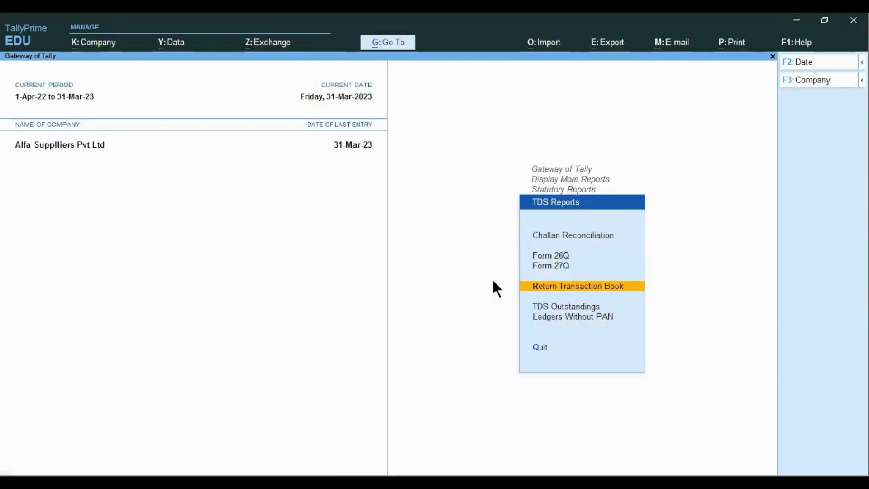
View the empty March TDS Challan Reconciliation report, then close it.
key("Up")
key("Up")
key("Up")
key("Return")
key("Escape")
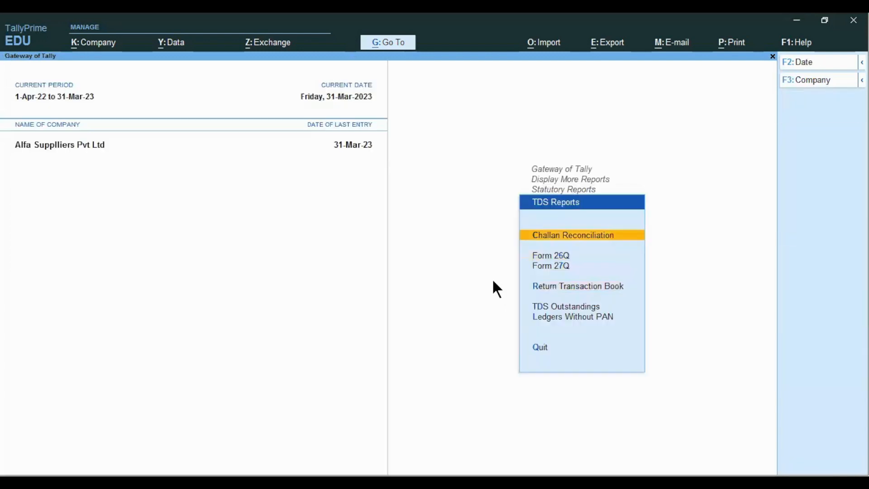
key("Return")
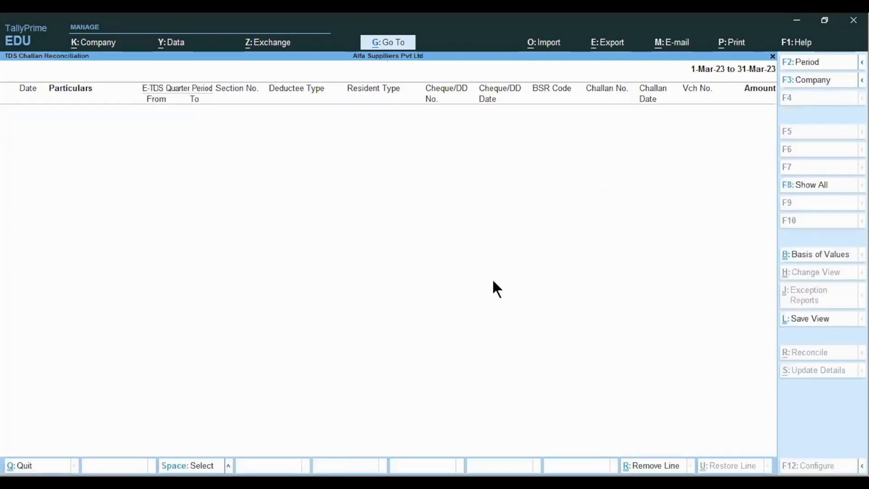
key("Escape")
key("Escape")
key("Escape")
key("Escape")
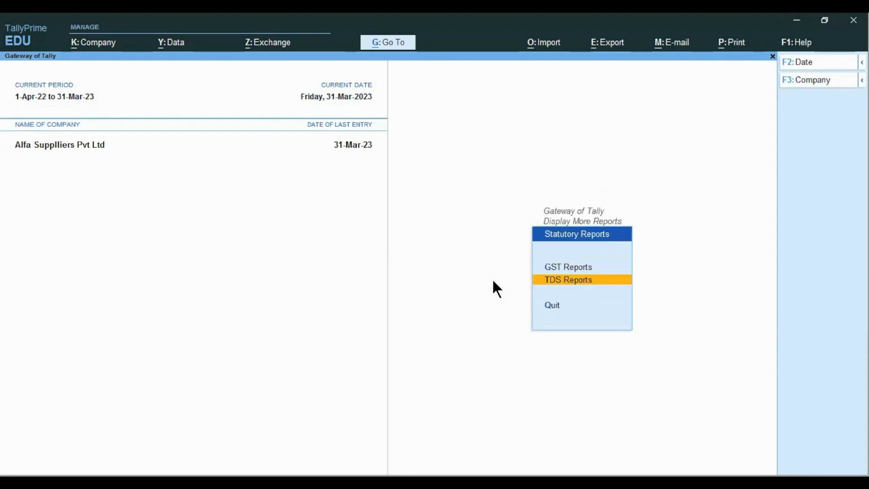